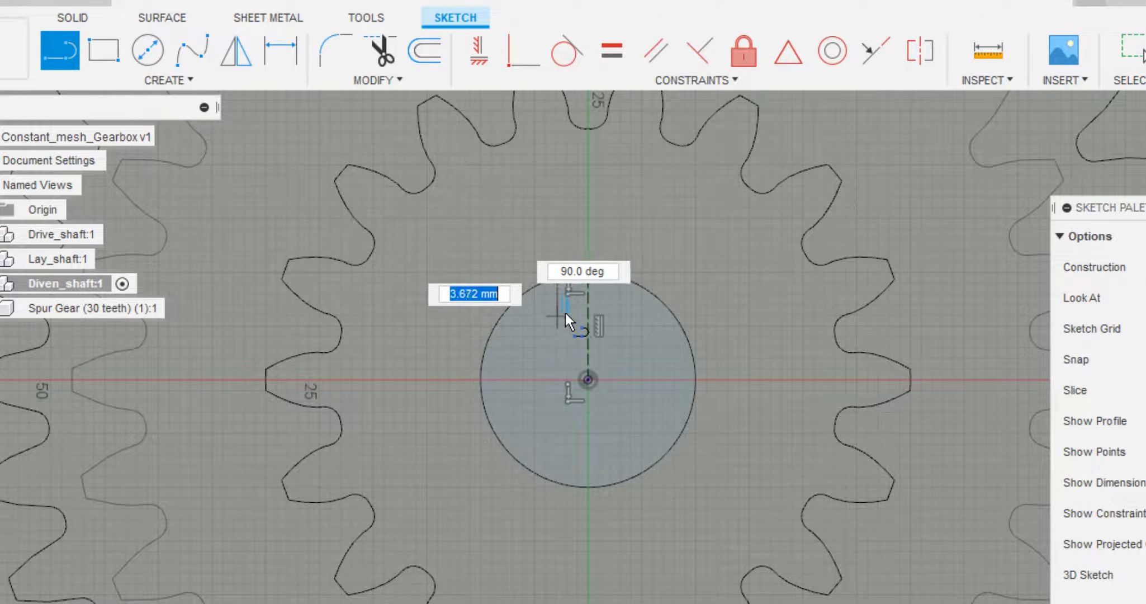
- Complete the three-sided slot outline, about 5.4 mm wide, open to the circle's edge around the vertical construction line
left_click(617, 311)
left_click(618, 277)
key("Escape")
- Constrain the slot's two inner corners to be symmetric about the vertical construction line
scroll(627, 305, "up", 5)
scroll(627, 305, "up", 3)
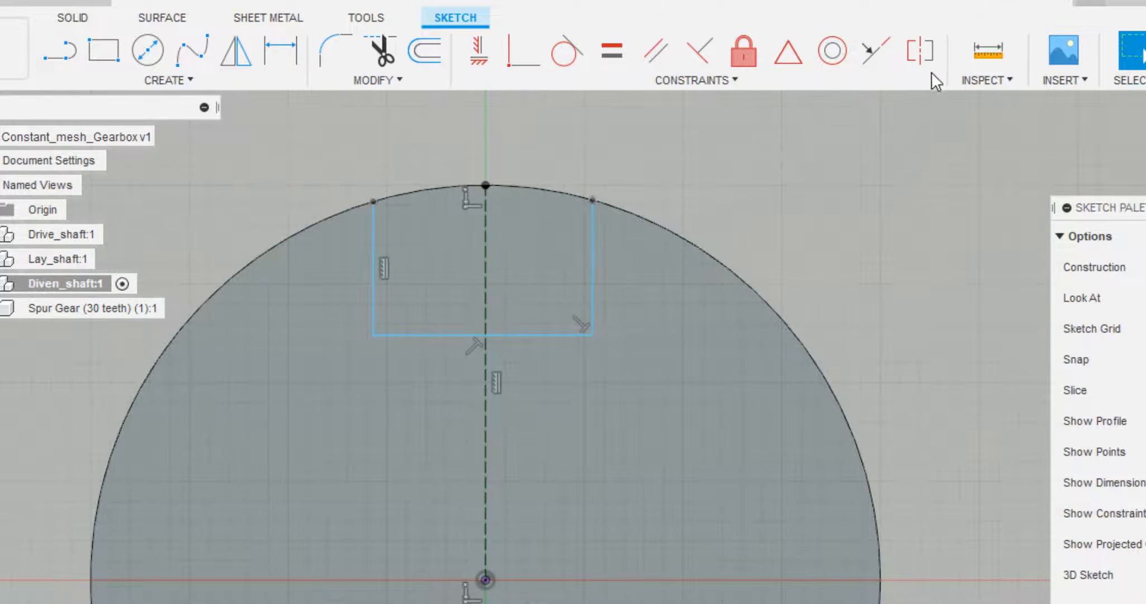
left_click(920, 51)
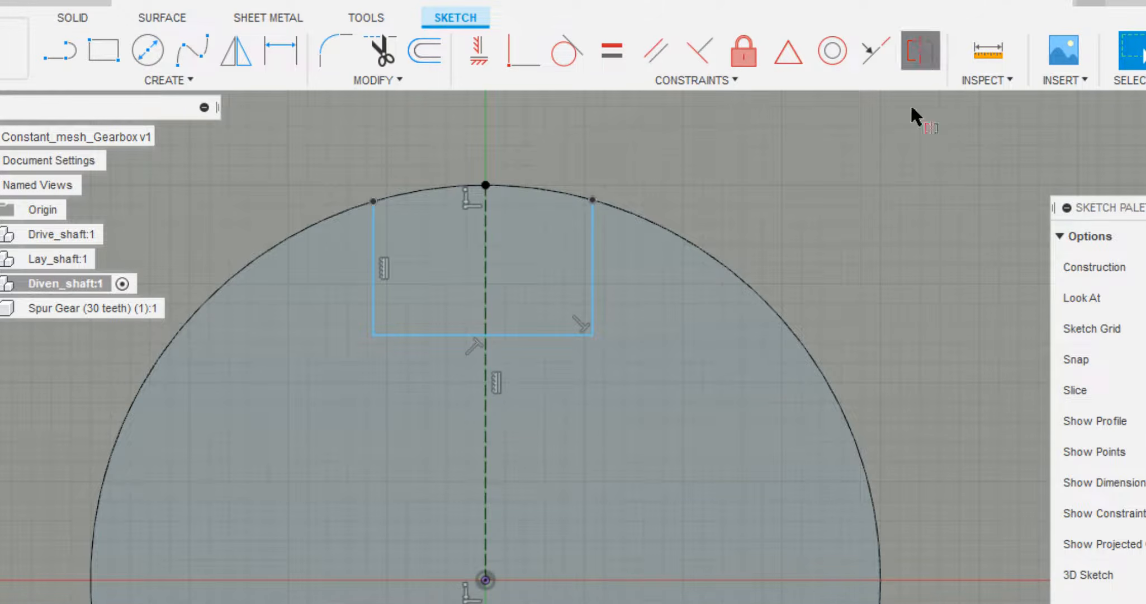
left_click(592, 335)
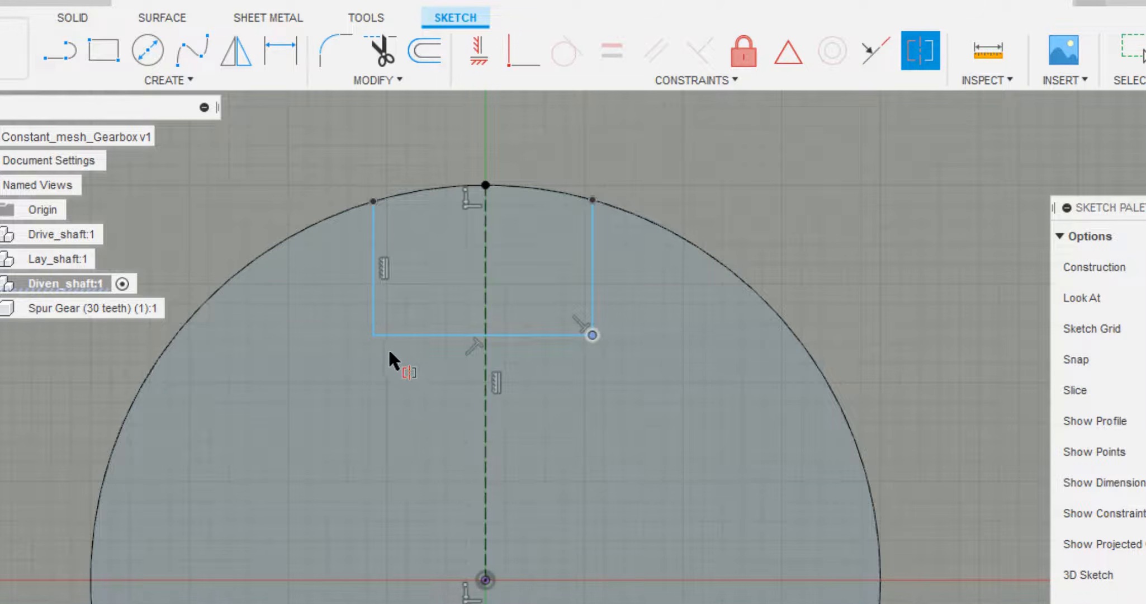
left_click(373, 335)
left_click(484, 426)
- Dimension the slot's inner edge to 4 mm wide and its side to 3 mm deep
key("d")
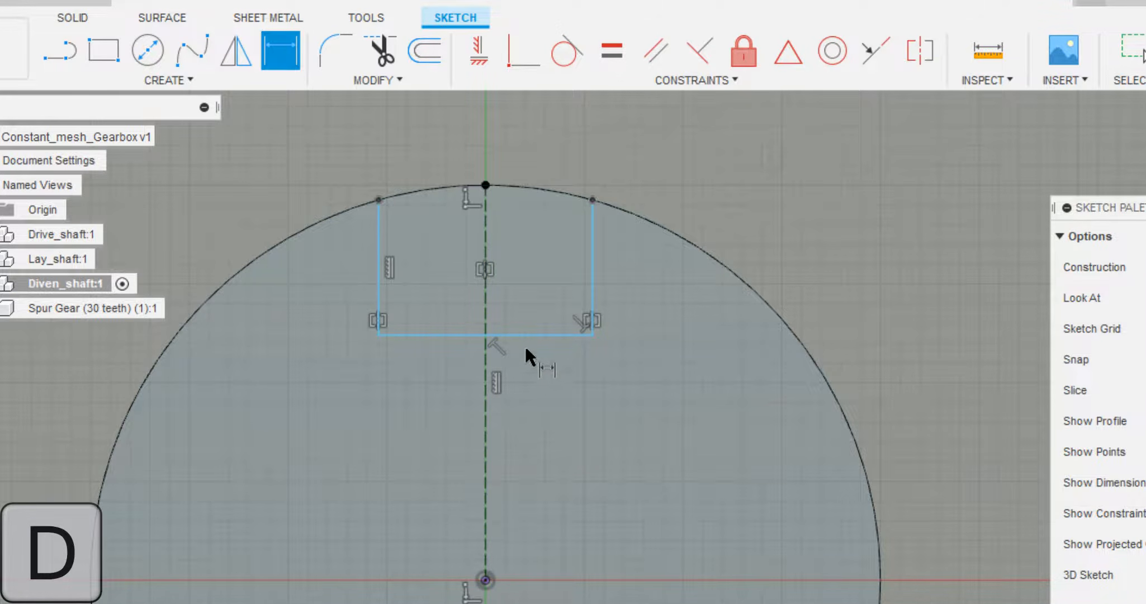
left_click(527, 335)
left_click(524, 421)
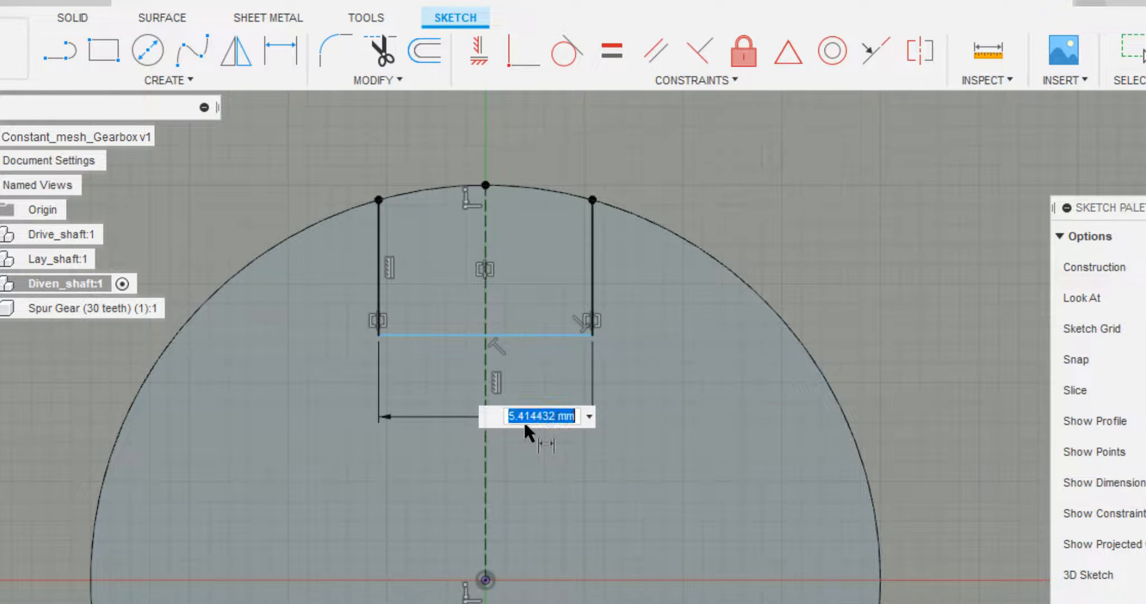
type("4")
key("Return")
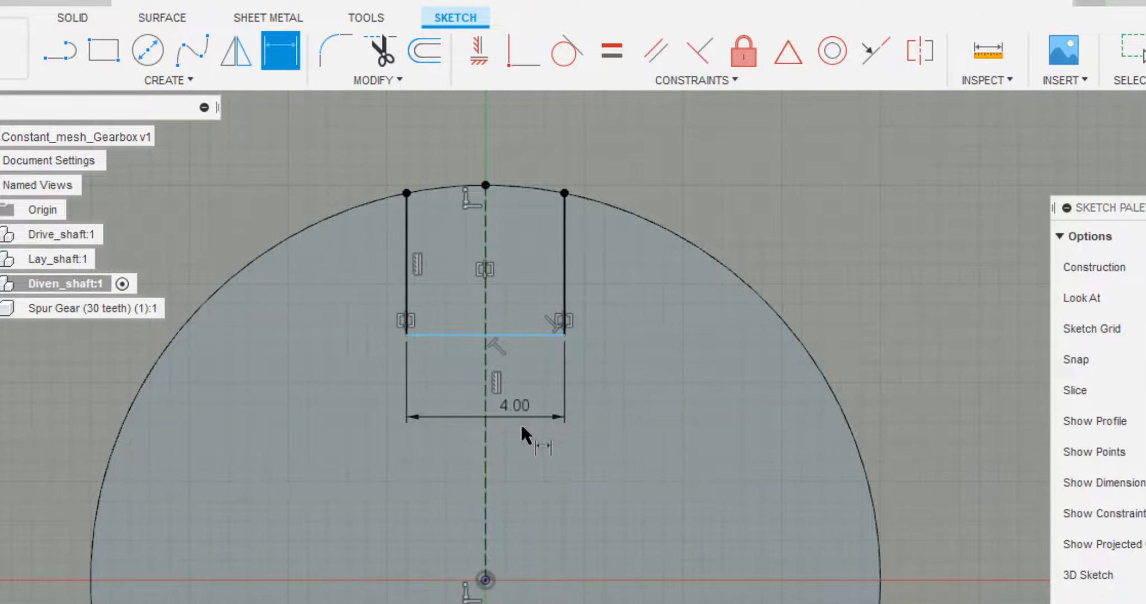
left_click(564, 258)
left_click(628, 266)
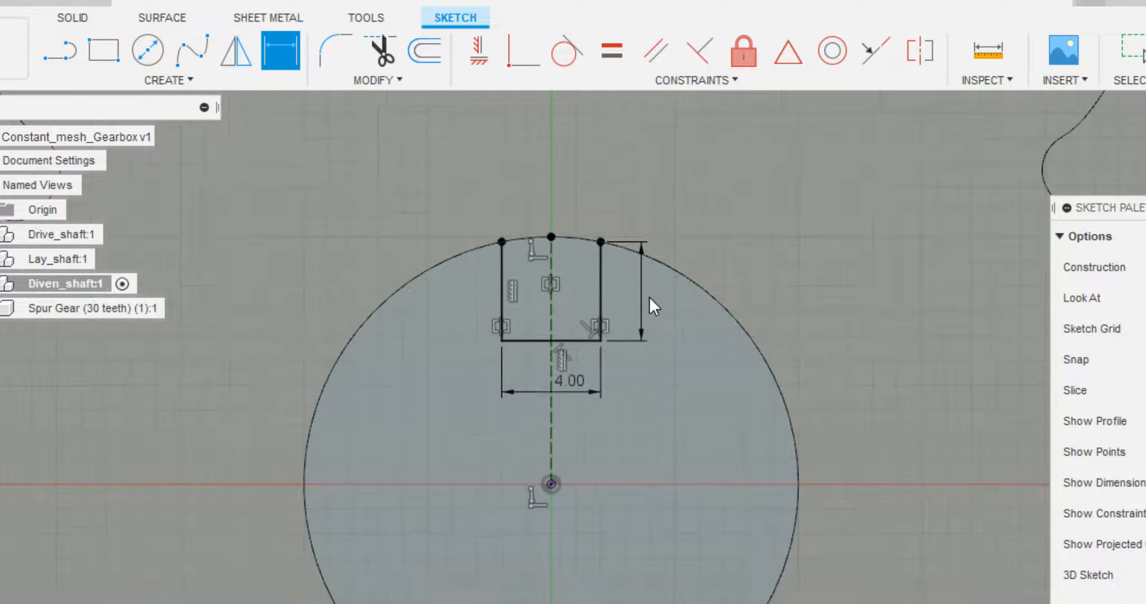
type("3")
key("Return")
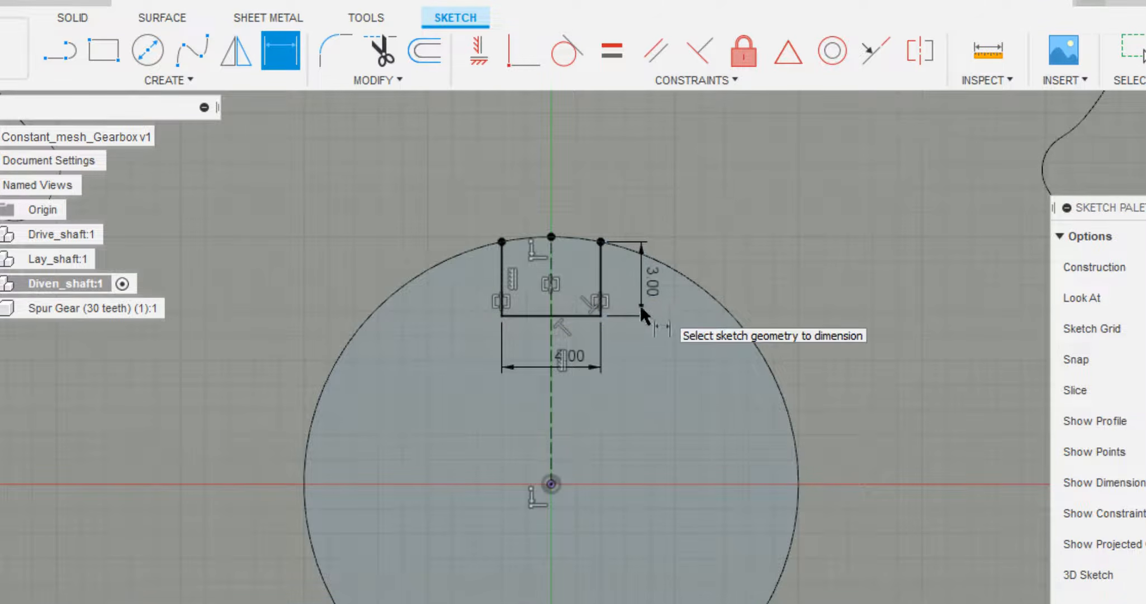
key("Escape")
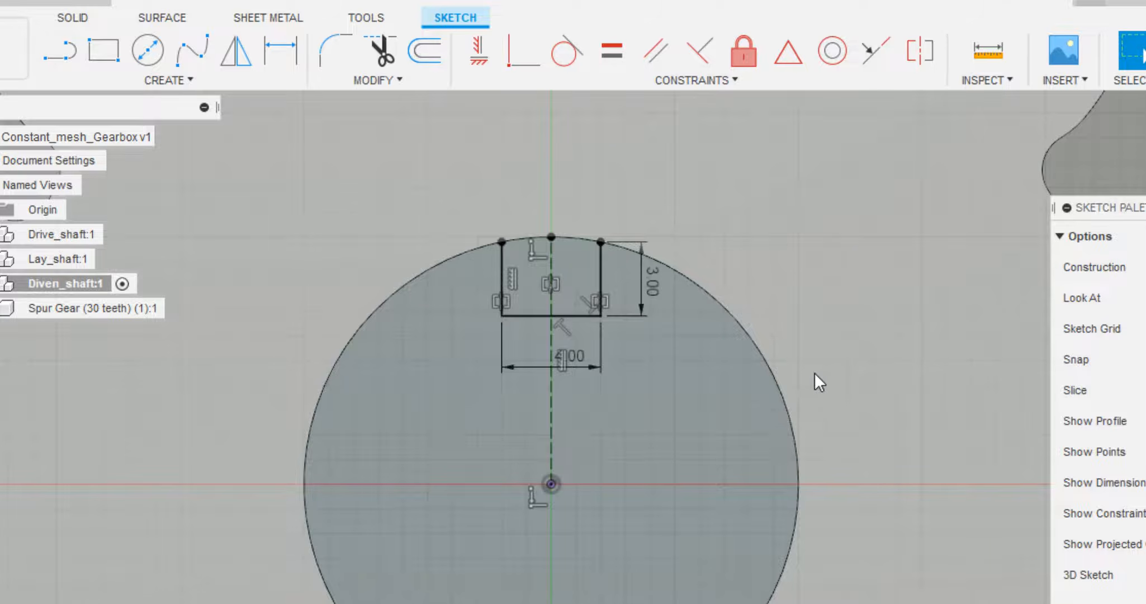
- Create a full circular pattern of the slot's three lines around the shaft centre with a quantity of 4
scroll(815, 372, "up", 3)
left_click(678, 369)
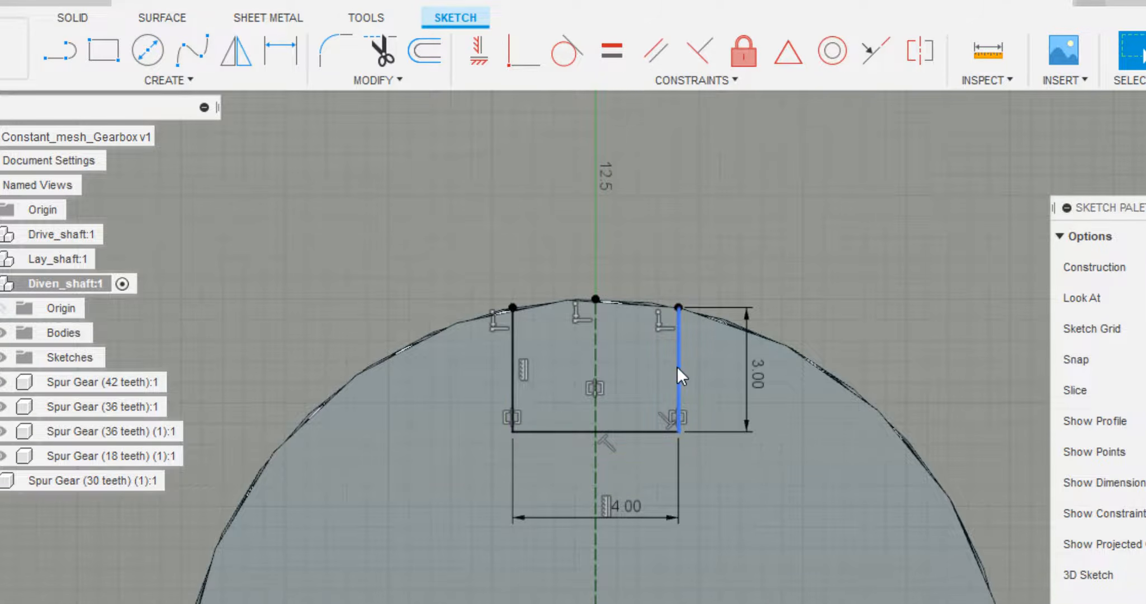
left_click(161, 82)
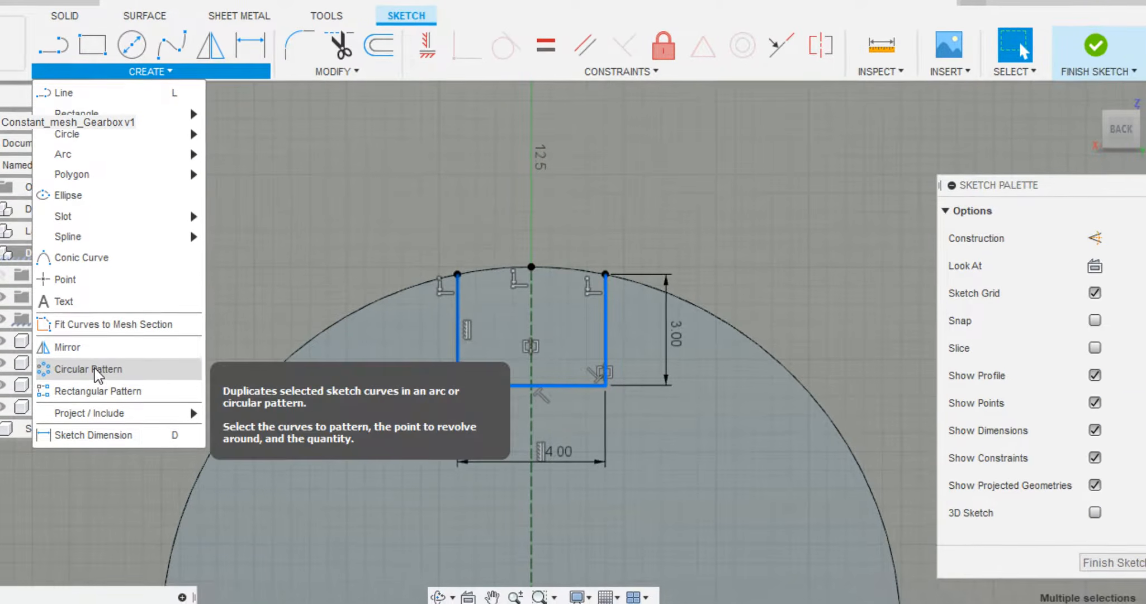
left_click(101, 414)
left_click(991, 111)
scroll(771, 193, "down", 2)
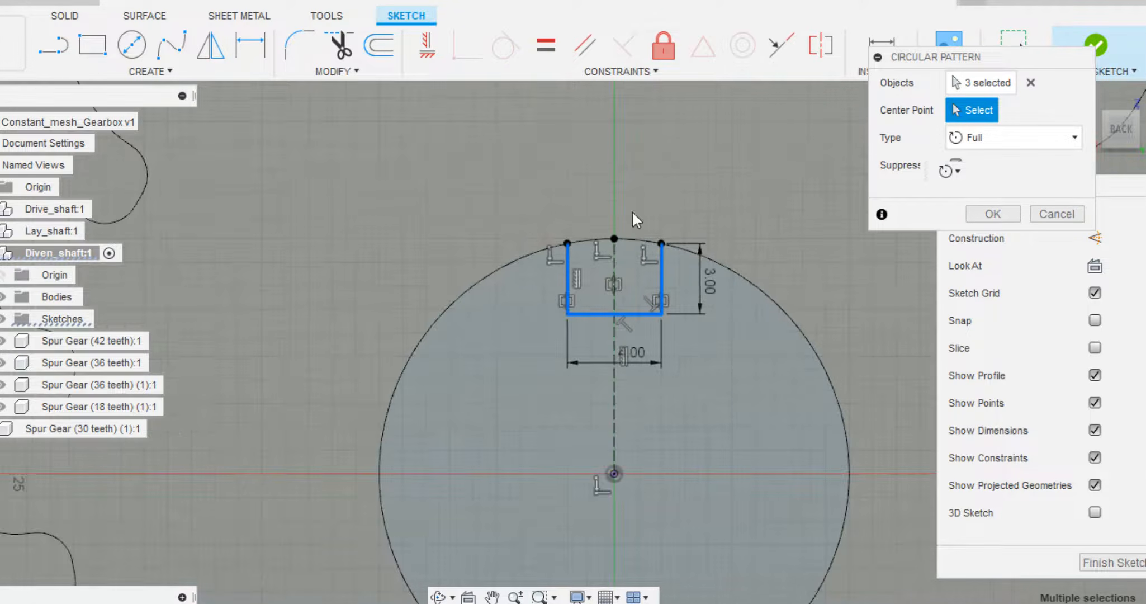
left_click(614, 474)
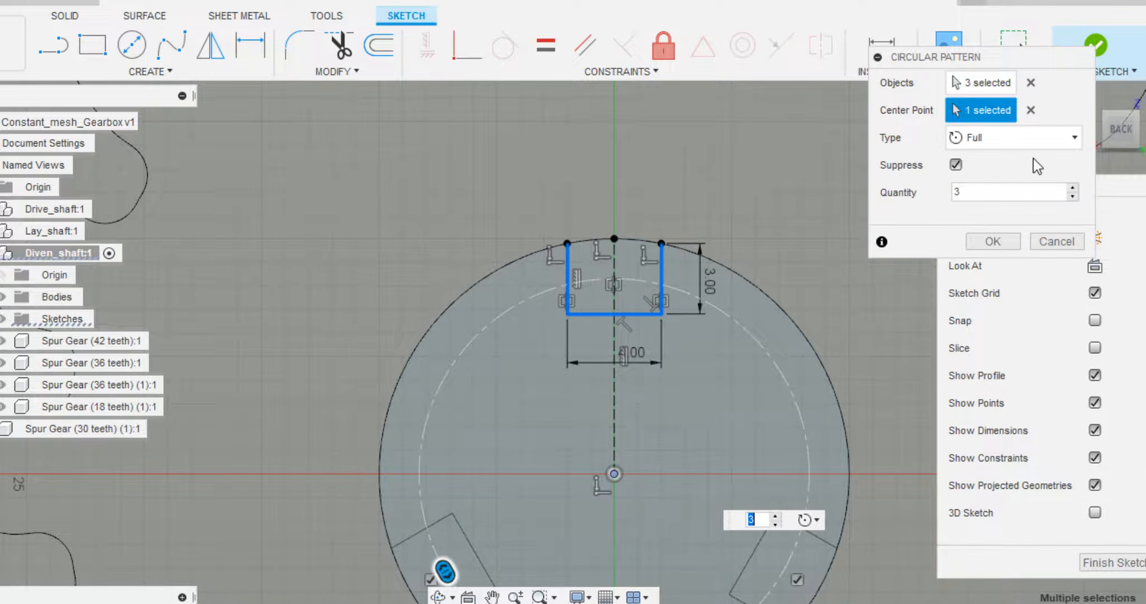
left_click(1073, 188)
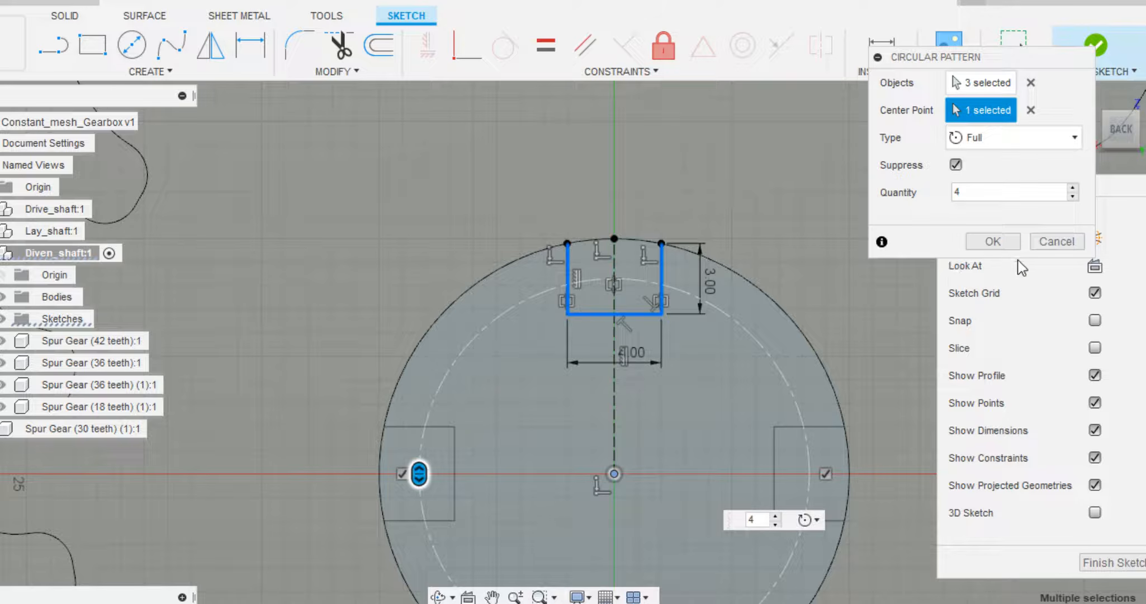
left_click(1006, 242)
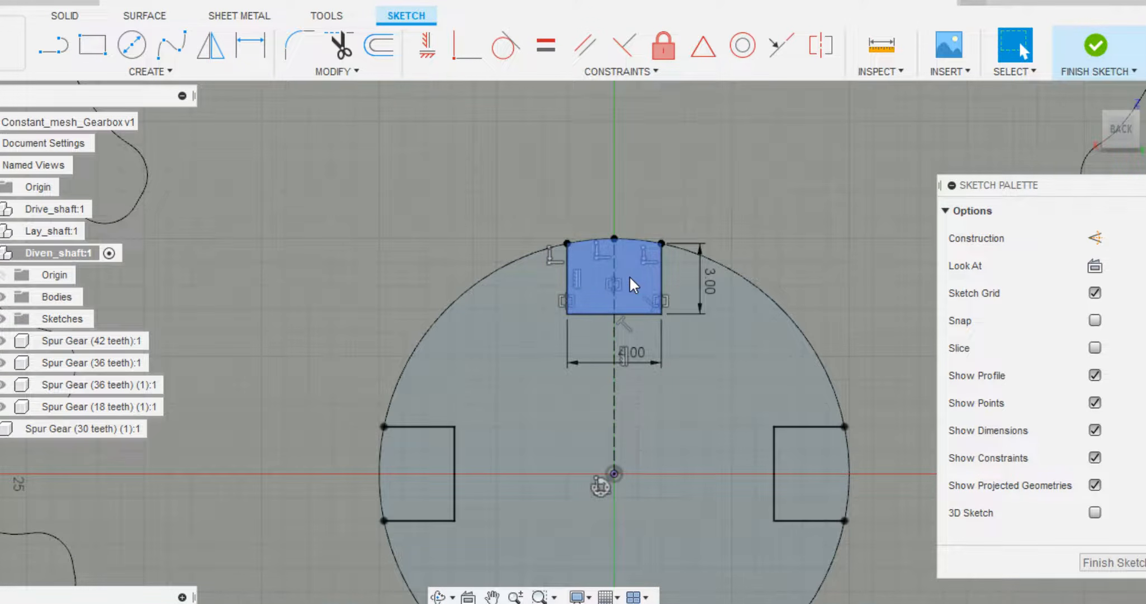
- Extrude the four slot profiles as a cut along the driven shaft, using a To Object extent ending beside the meshing gear
left_click(631, 275)
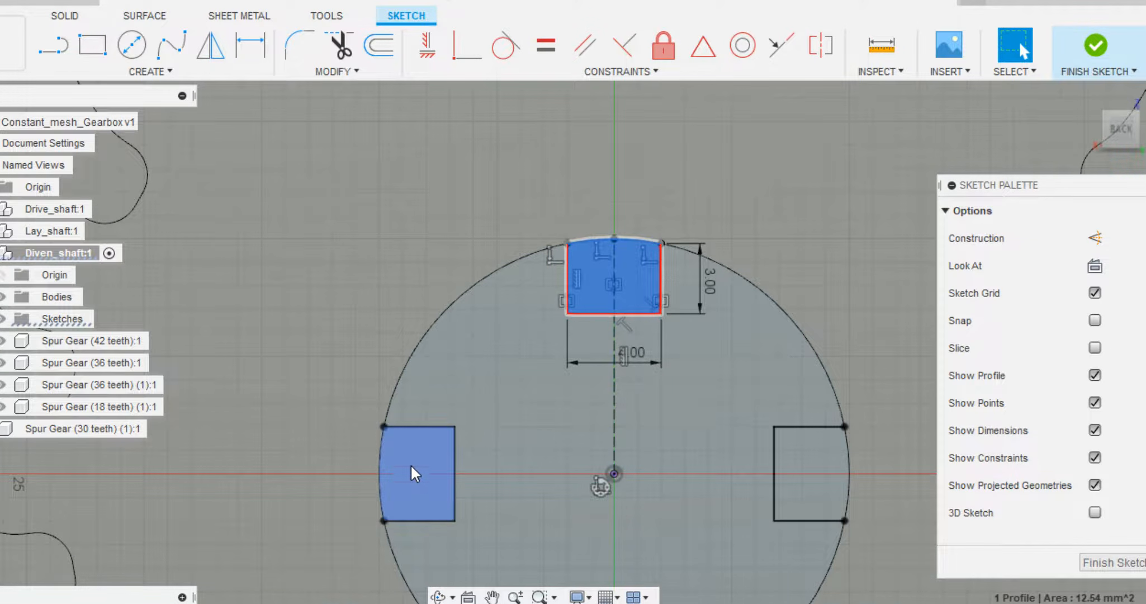
left_click(411, 471)
left_click(801, 472)
scroll(732, 358, "down", 3)
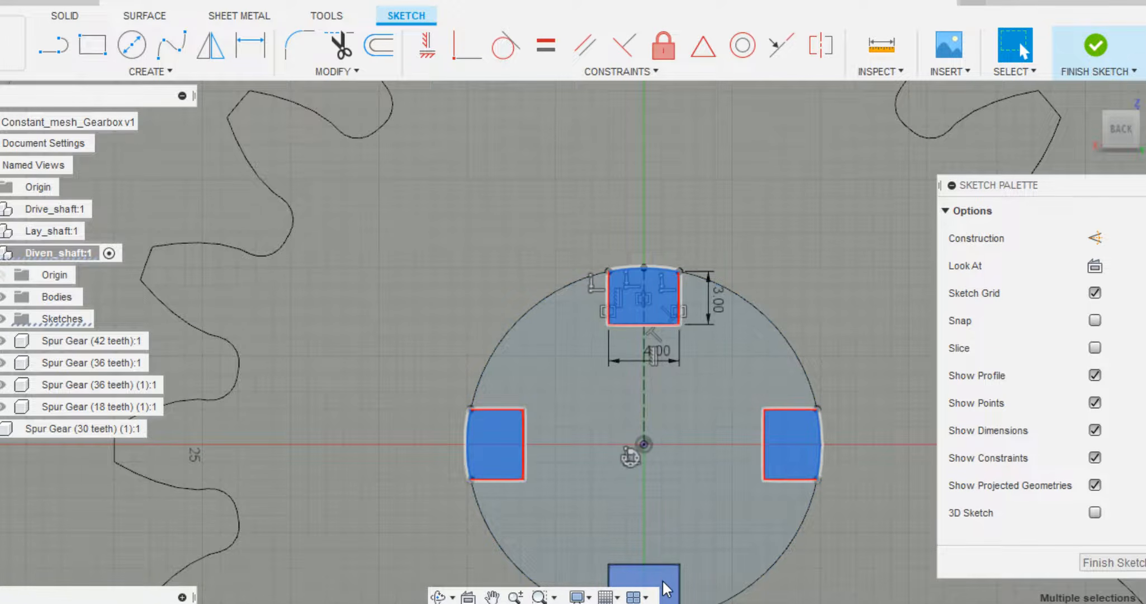
left_click(665, 589)
key("e")
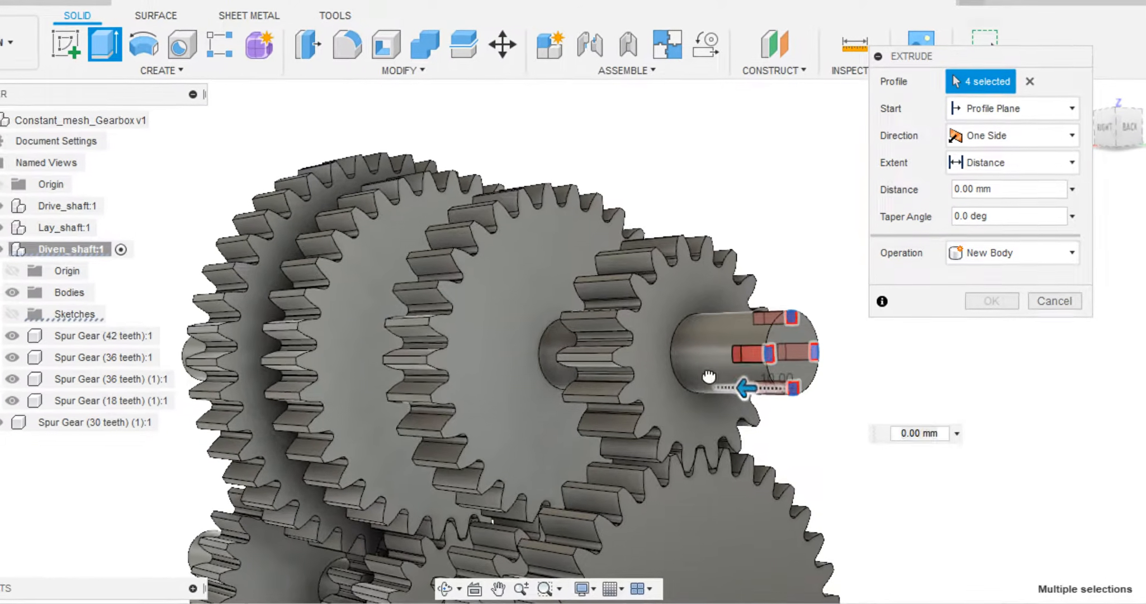
left_click_drag(709, 376, 504, 342)
middle_click_drag(547, 355, 838, 380, "shift")
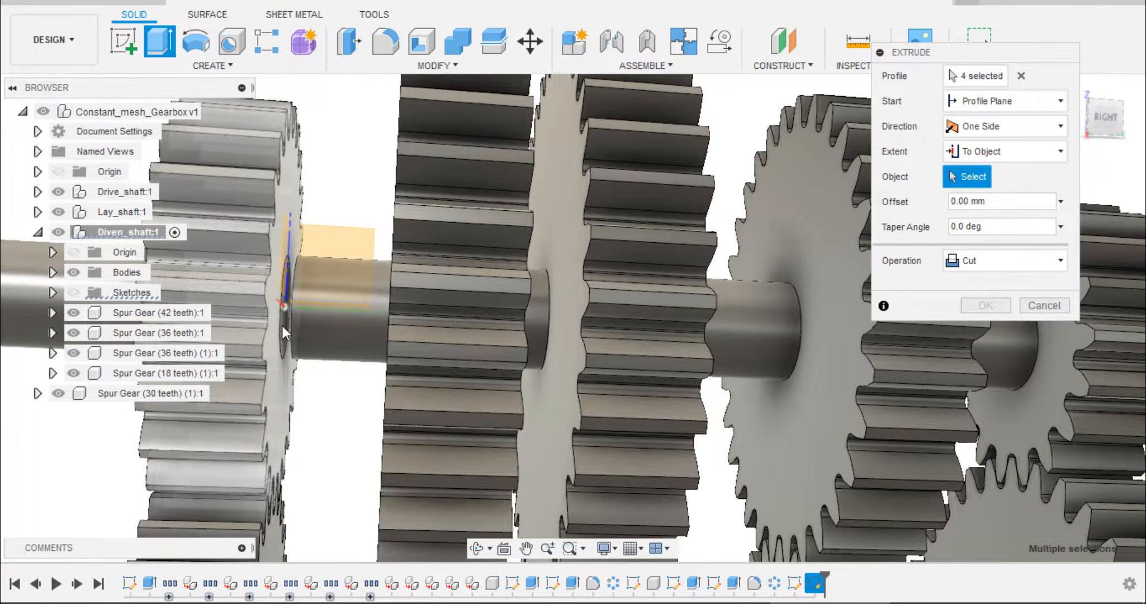
scroll(281, 323, "up", 5)
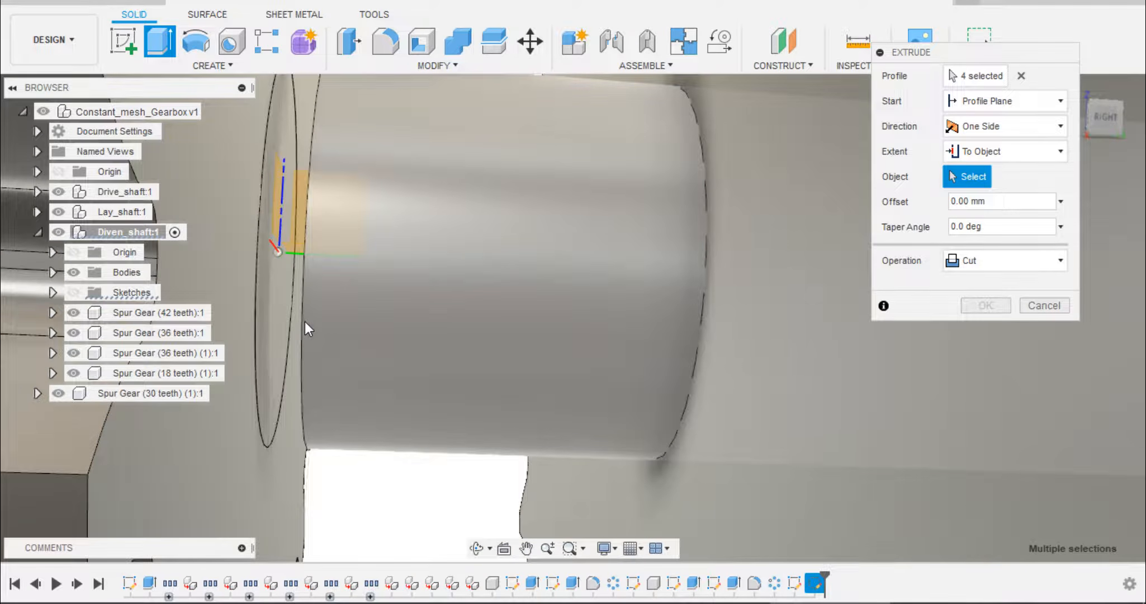
left_click(316, 335)
scroll(335, 289, "down", 10)
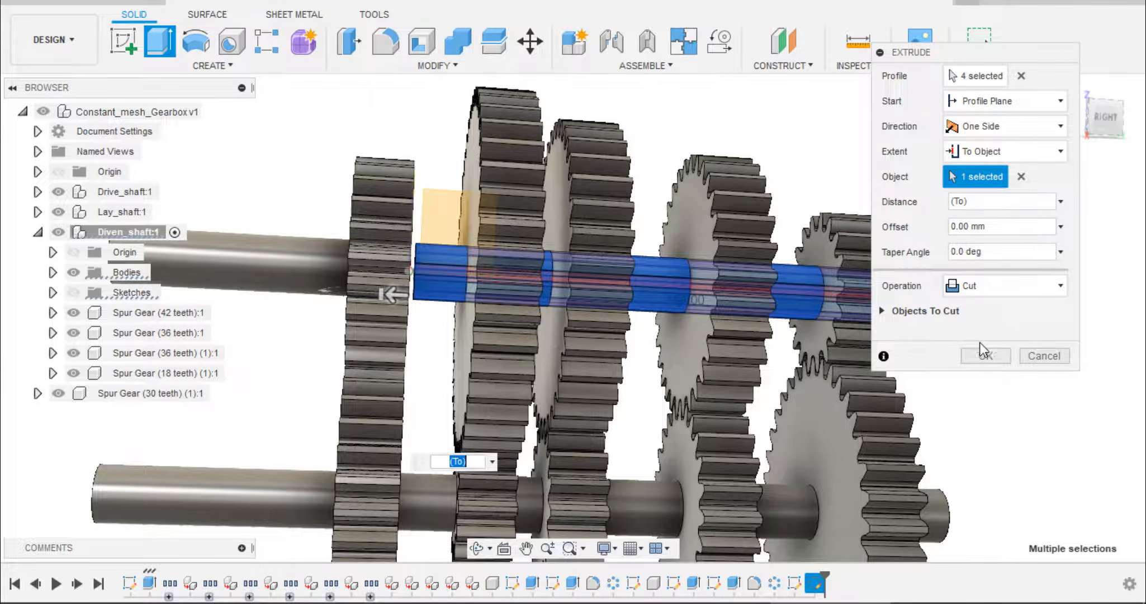
left_click(882, 311)
left_click(985, 410)
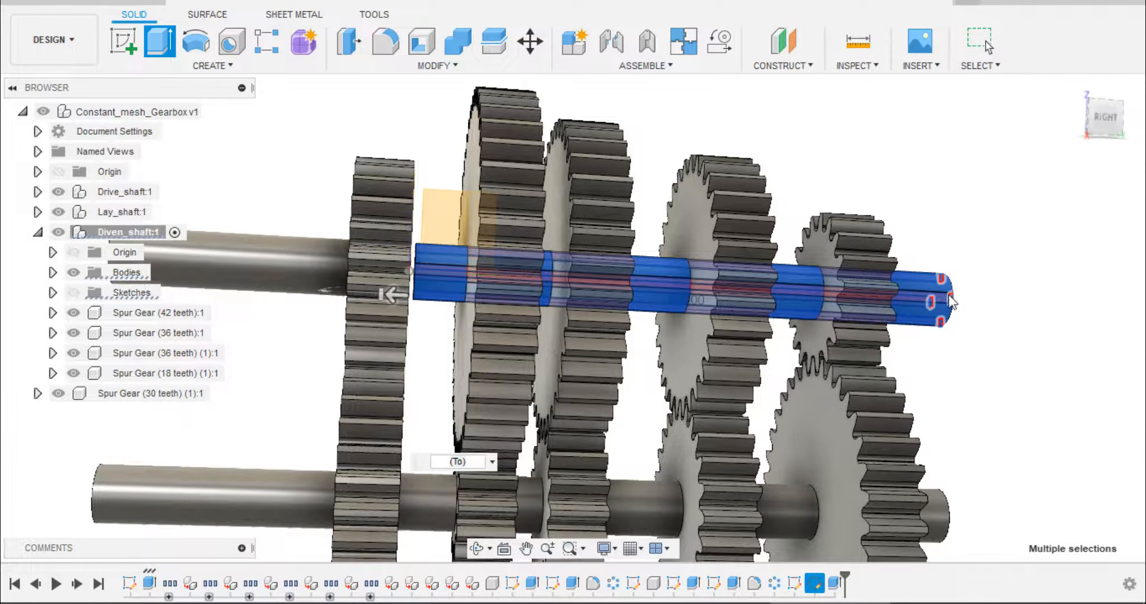
- Collapse the Diven_shaft component and activate the top-level Constant_mesh_Gearbox assembly
scroll(968, 223, "down", 1)
mouse_move(959, 236)
middle_mouse_down("shift")
mouse_move(933, 235)
mouse_move(941, 248)
middle_mouse_up("shift")
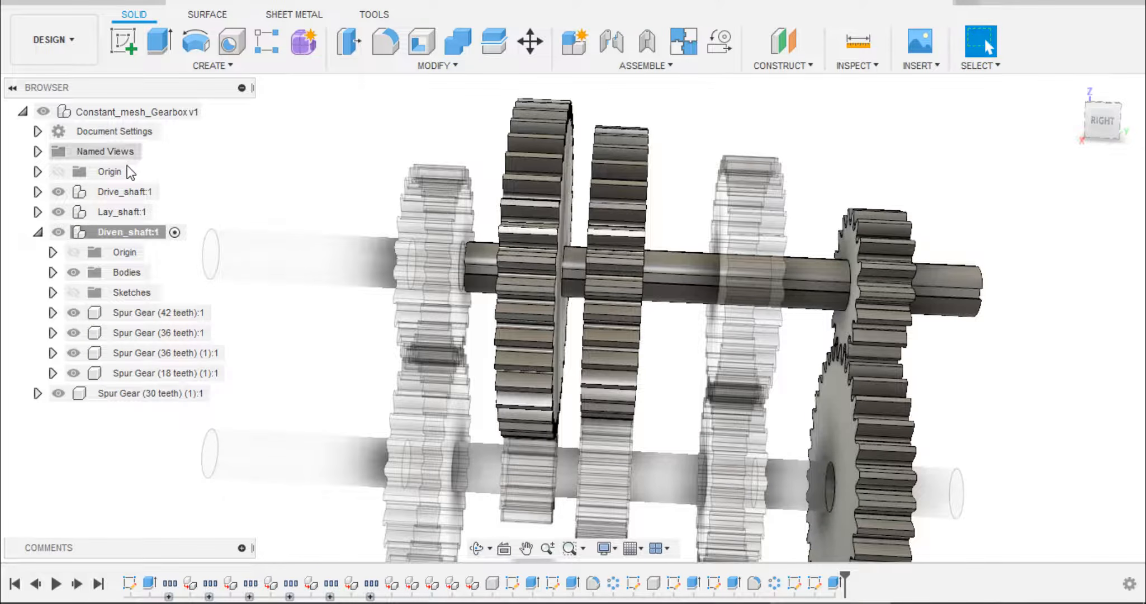
left_click(38, 231)
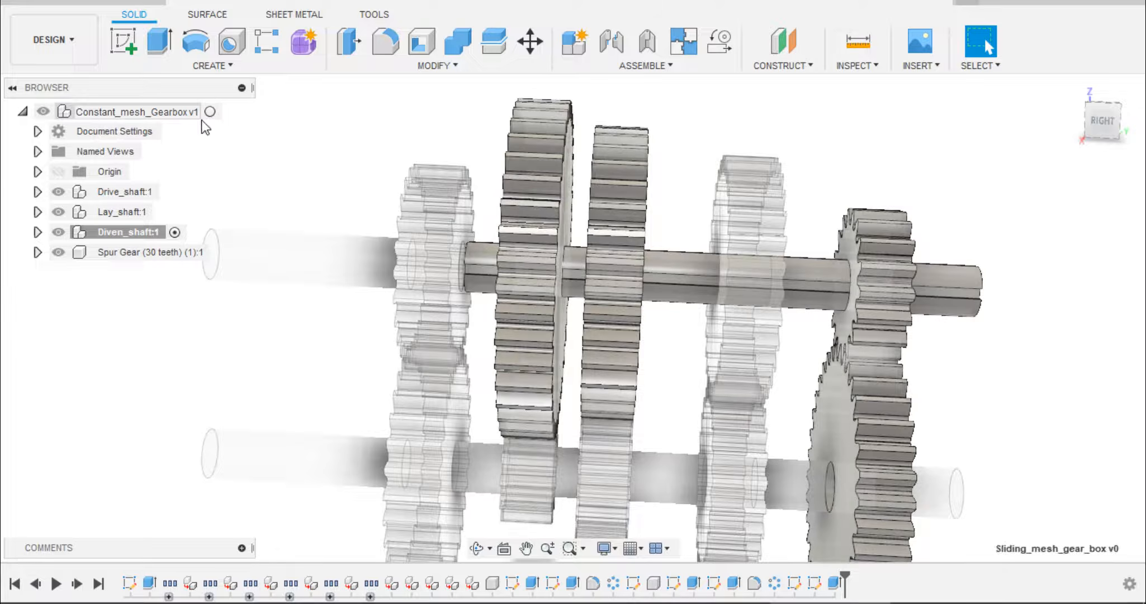
left_click(223, 112)
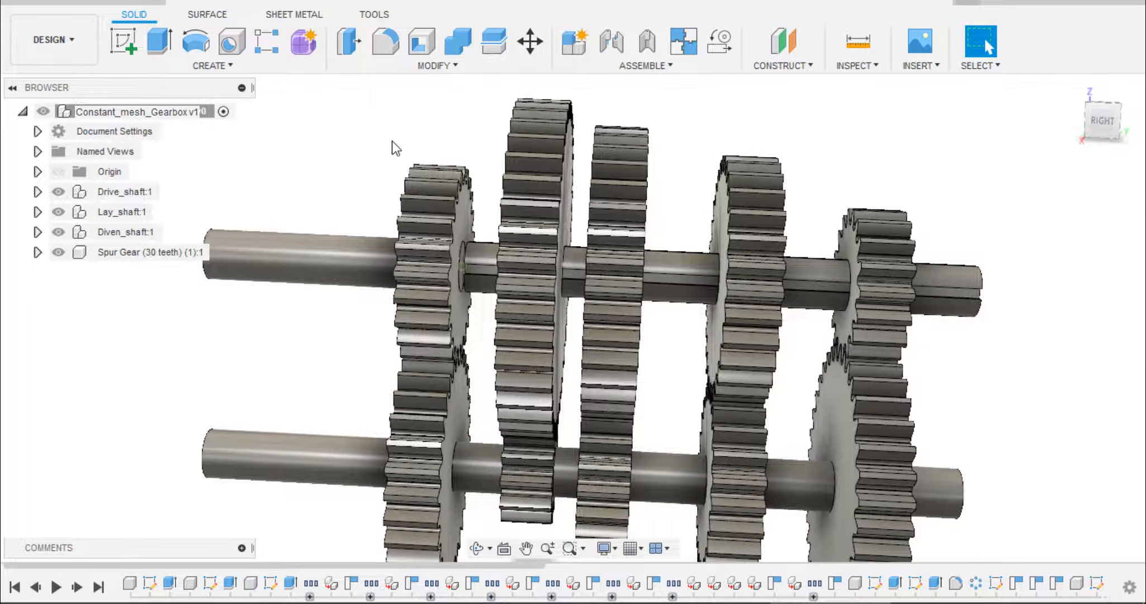
- Move Spur Gear (30 teeth) (1) into the Diven_shaft component and hide all five of that component's spur gears
mouse_move(394, 140)
middle_mouse_down("shift")
mouse_move(326, 145)
mouse_move(394, 136)
middle_mouse_up("shift")
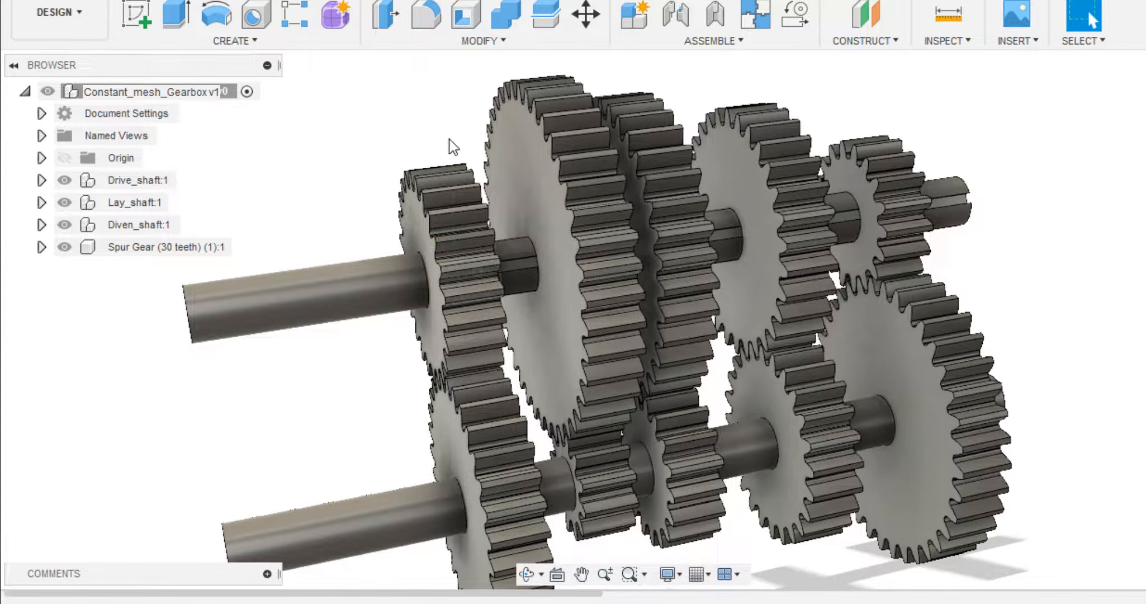
left_click(521, 158)
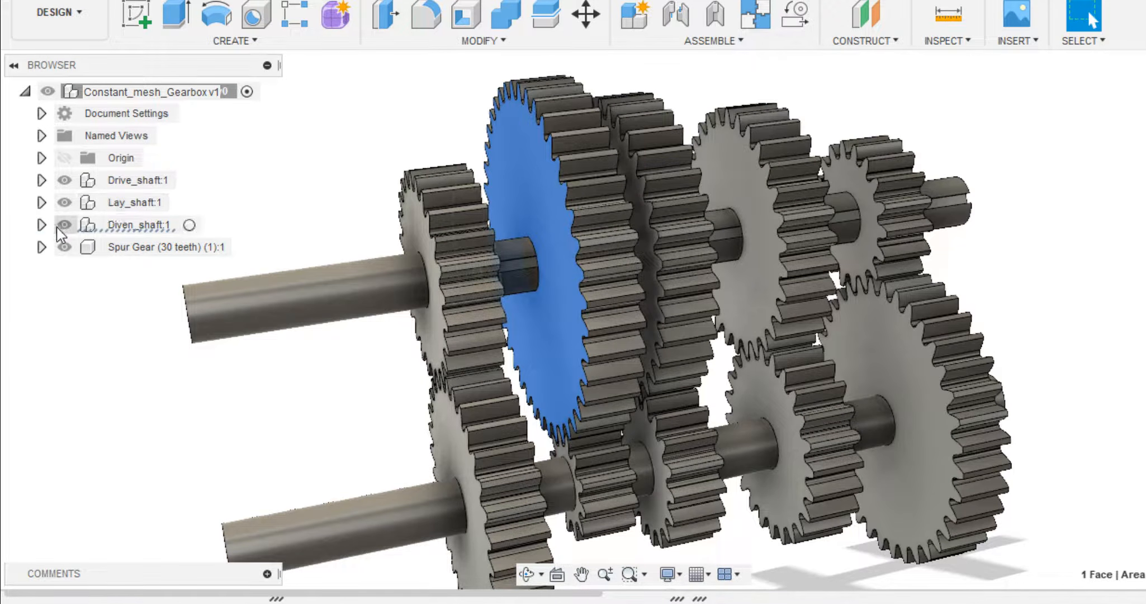
left_click(42, 225)
left_click(81, 315)
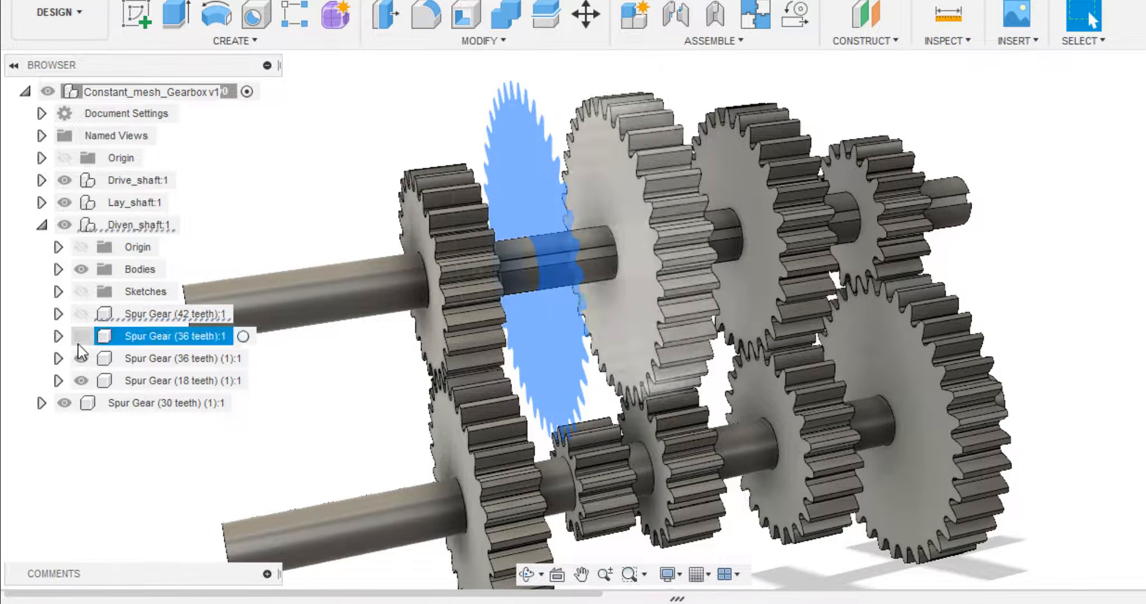
left_click(81, 335)
left_click(82, 358)
left_click(81, 381)
left_click_drag(112, 402, 134, 226)
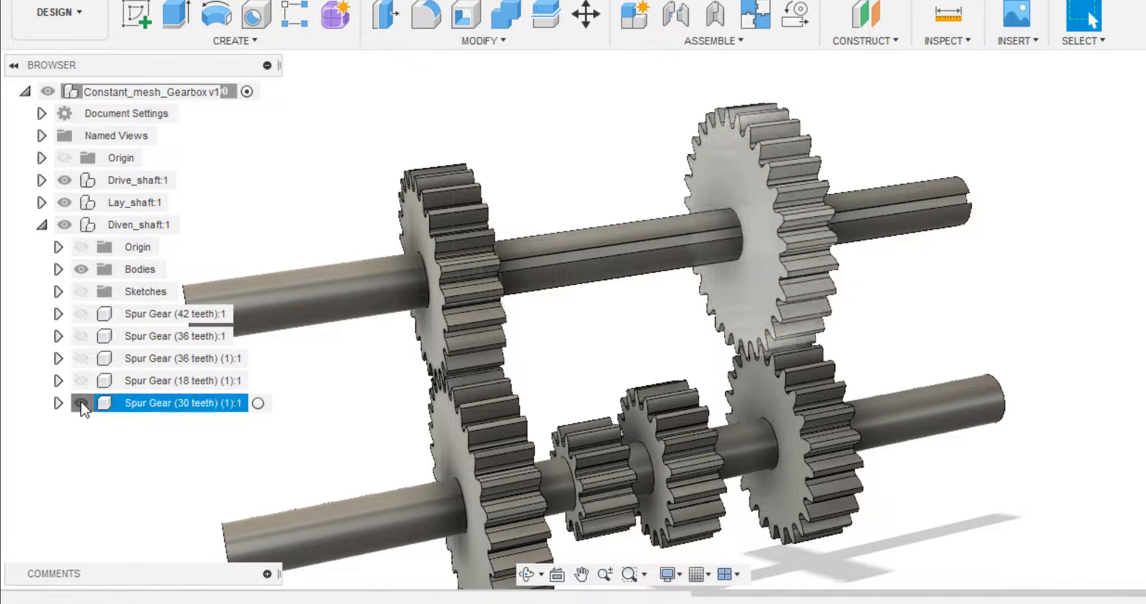
left_click(81, 402)
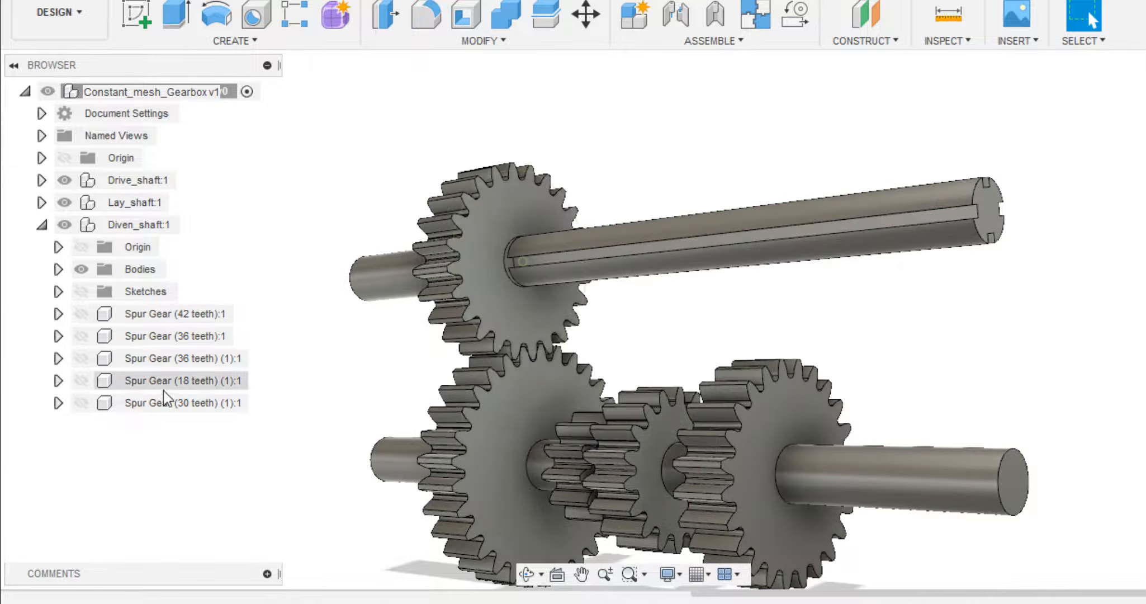
- Create a new component in the top-level assembly and name it Dog
right_click(173, 95)
left_click(218, 107)
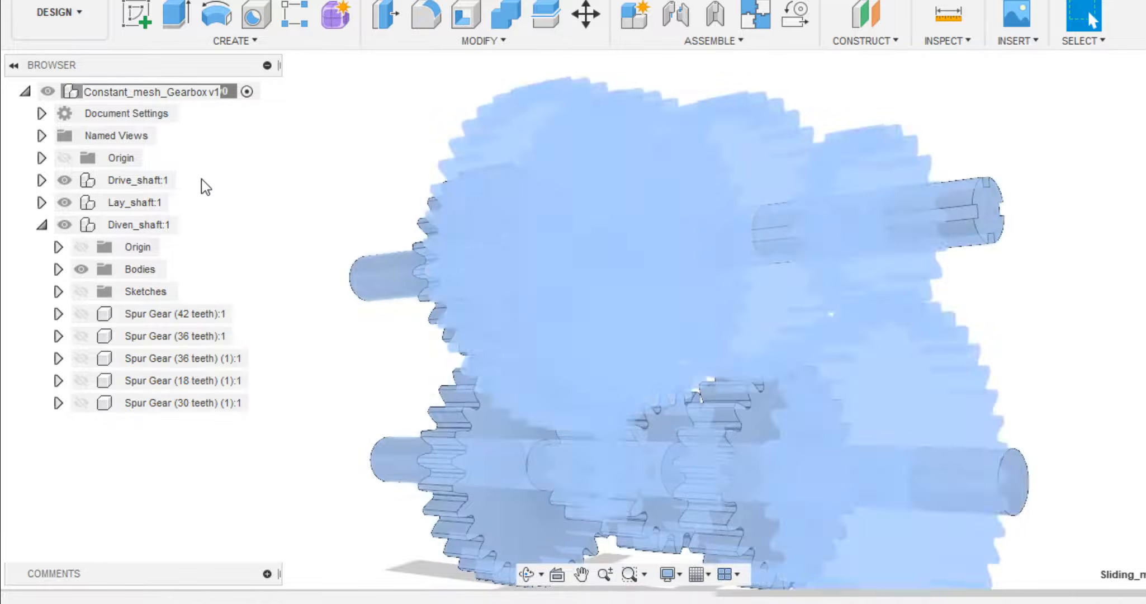
double_click(173, 426)
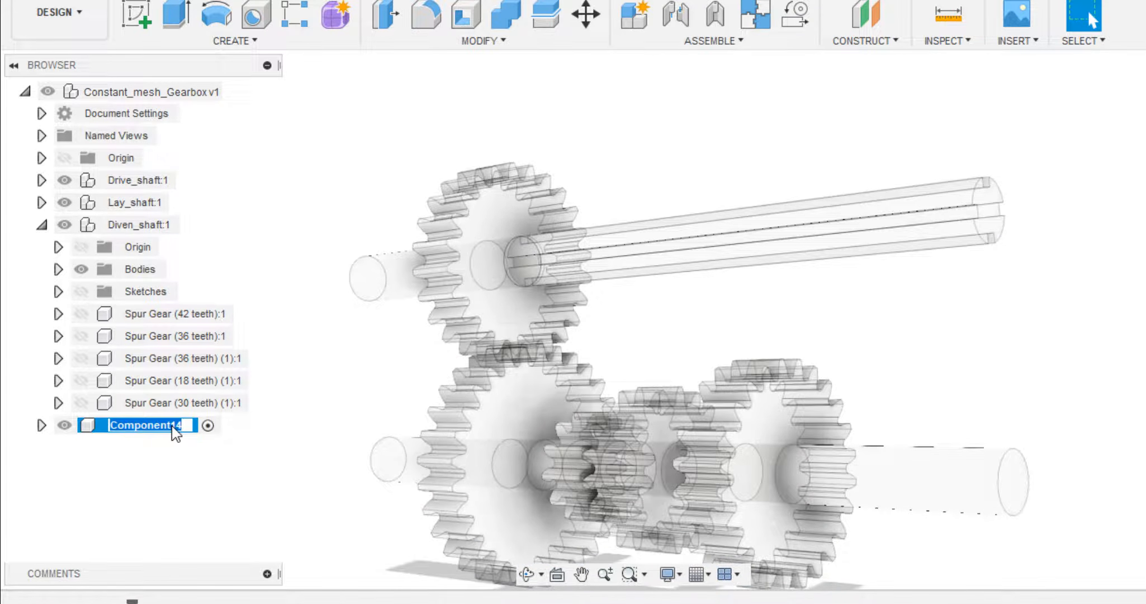
type("Dog")
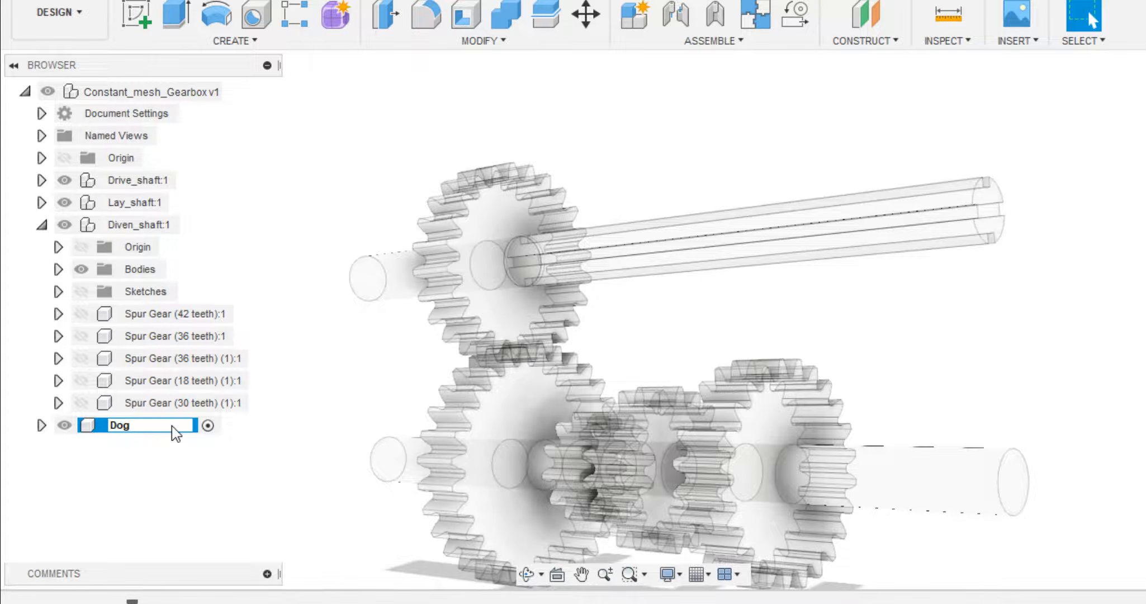
key("Return")
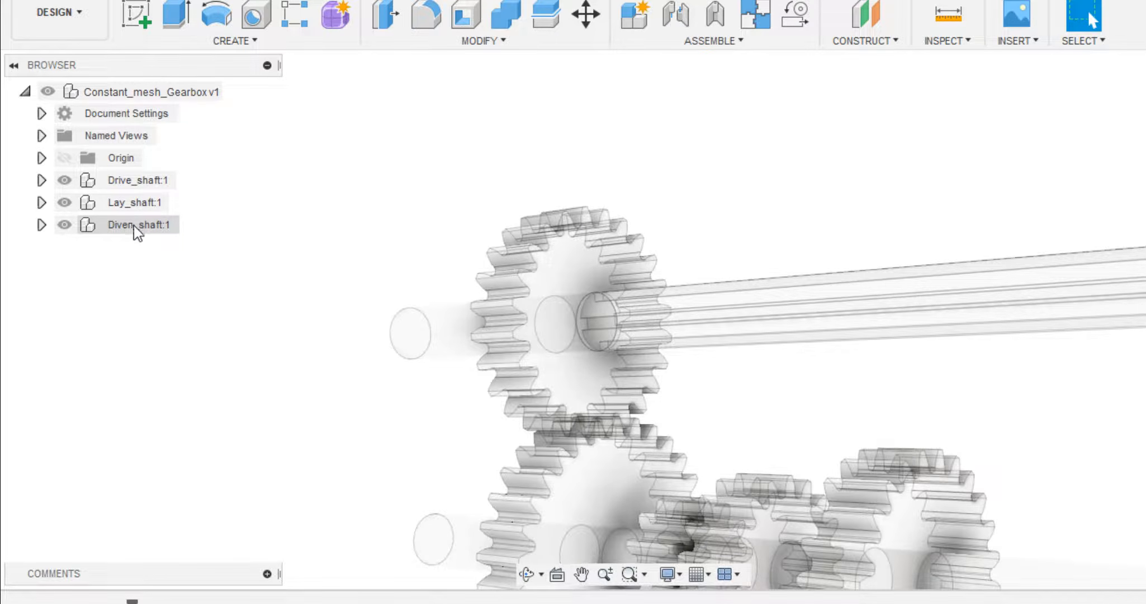
- Start a sketch on the driven shaft's slotted cross-section face where the grooves end beside the gear
left_click(609, 337)
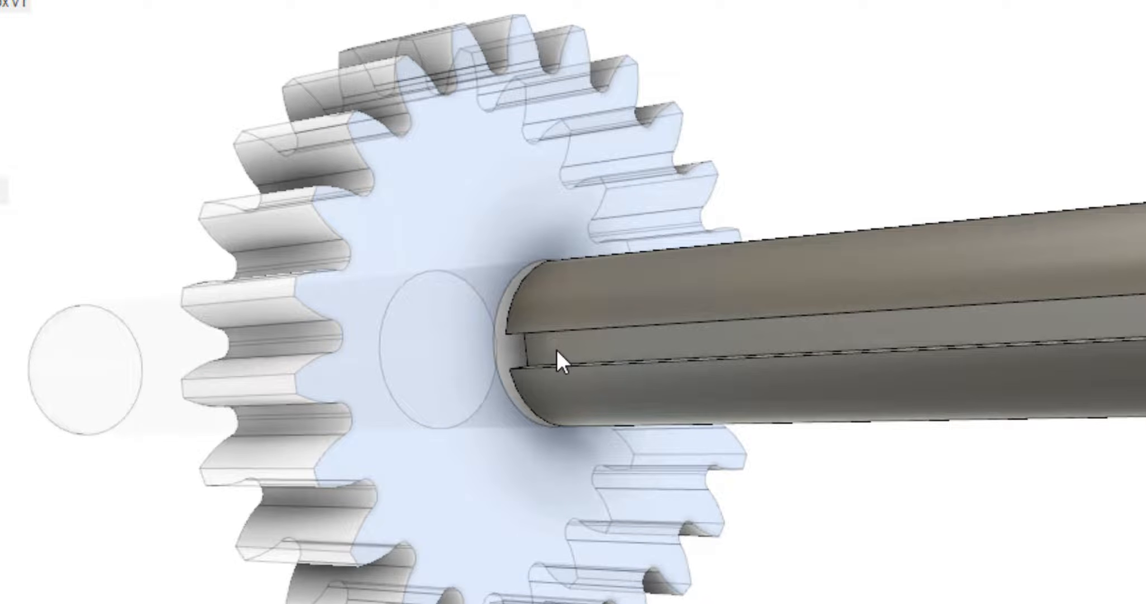
left_click(556, 349)
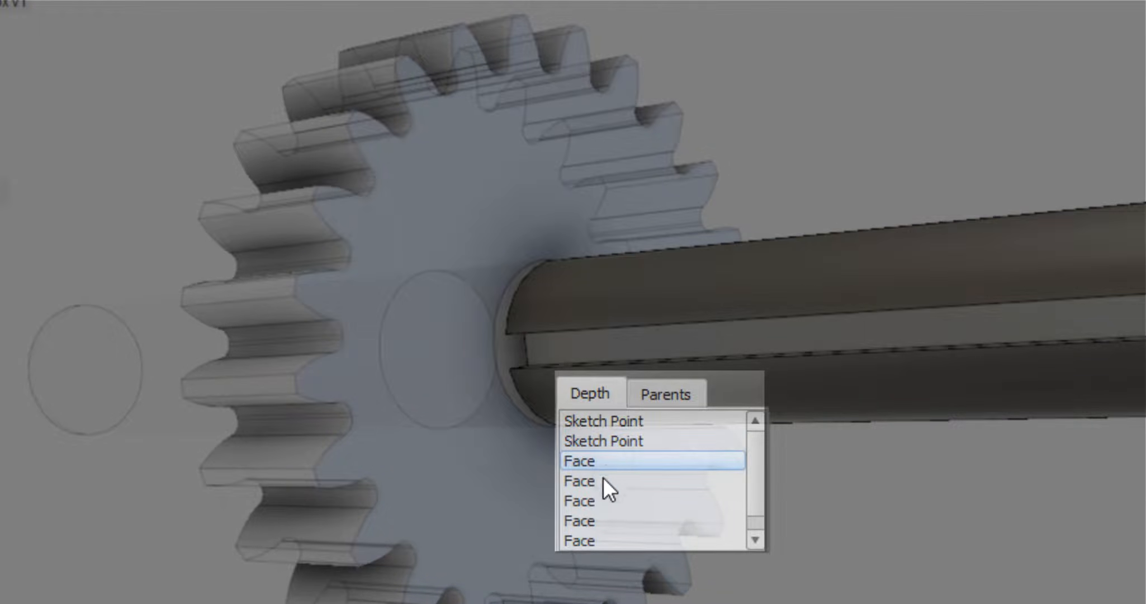
left_click(598, 482)
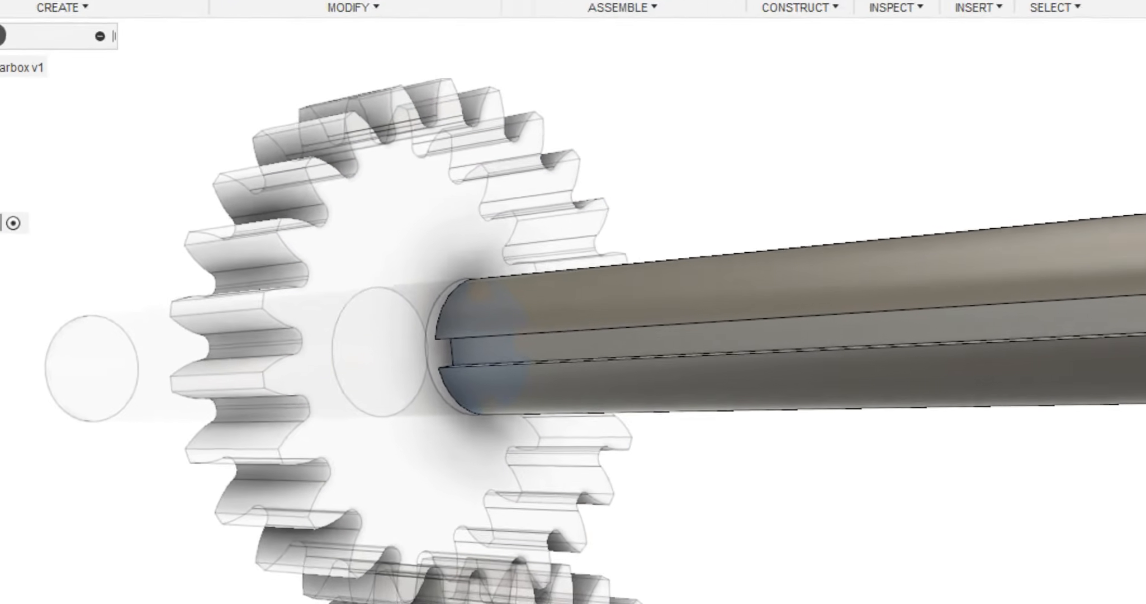
left_click(1, 28)
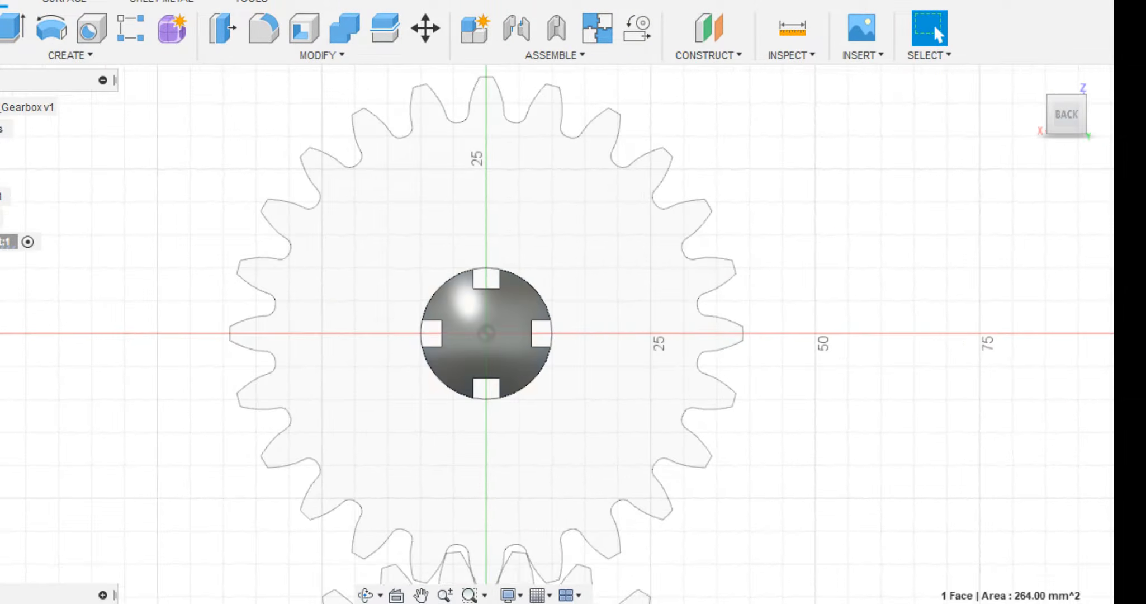
- Project the outline of the slotted shaft face into the sketch
key("p")
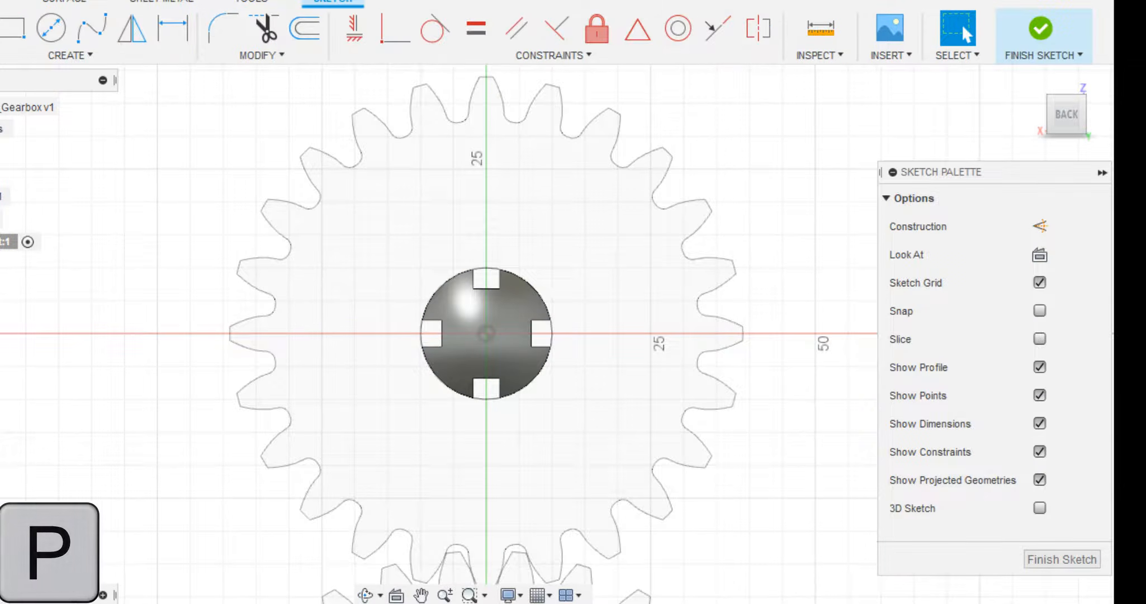
left_click(480, 309)
key("Return")
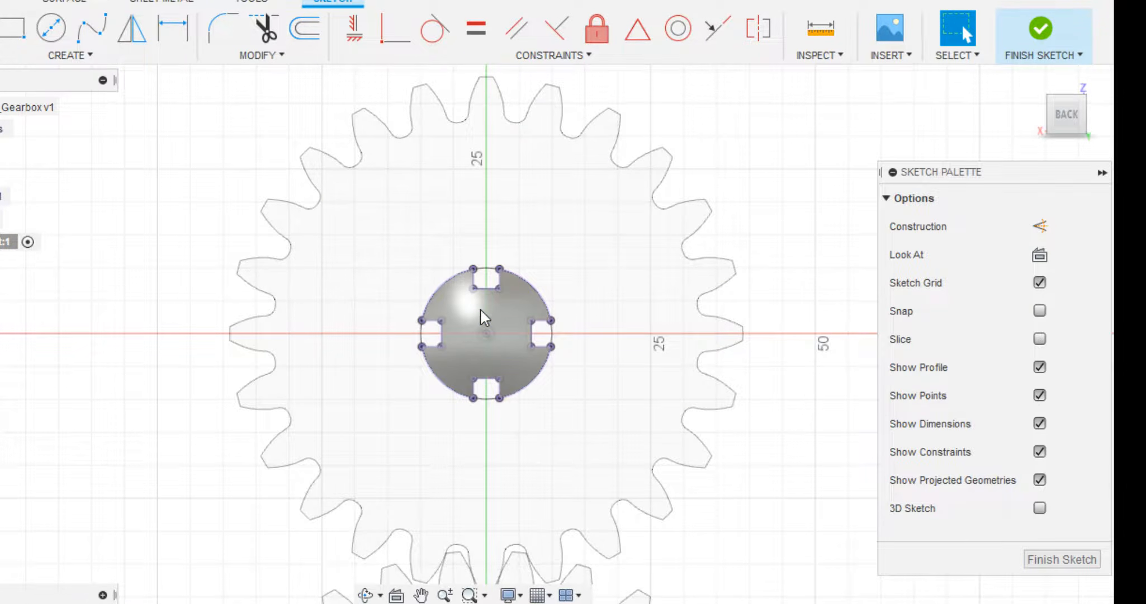
- Offset the projected slotted outline outward by entering an offset position of -0.1 mm
scroll(489, 302, "up", 5)
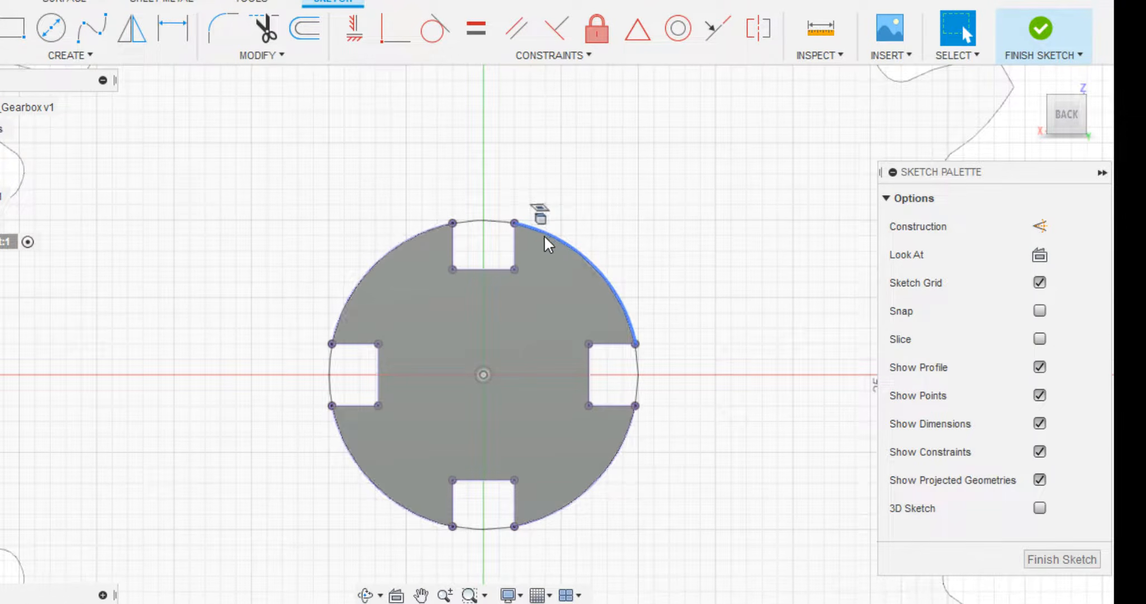
left_click(485, 271)
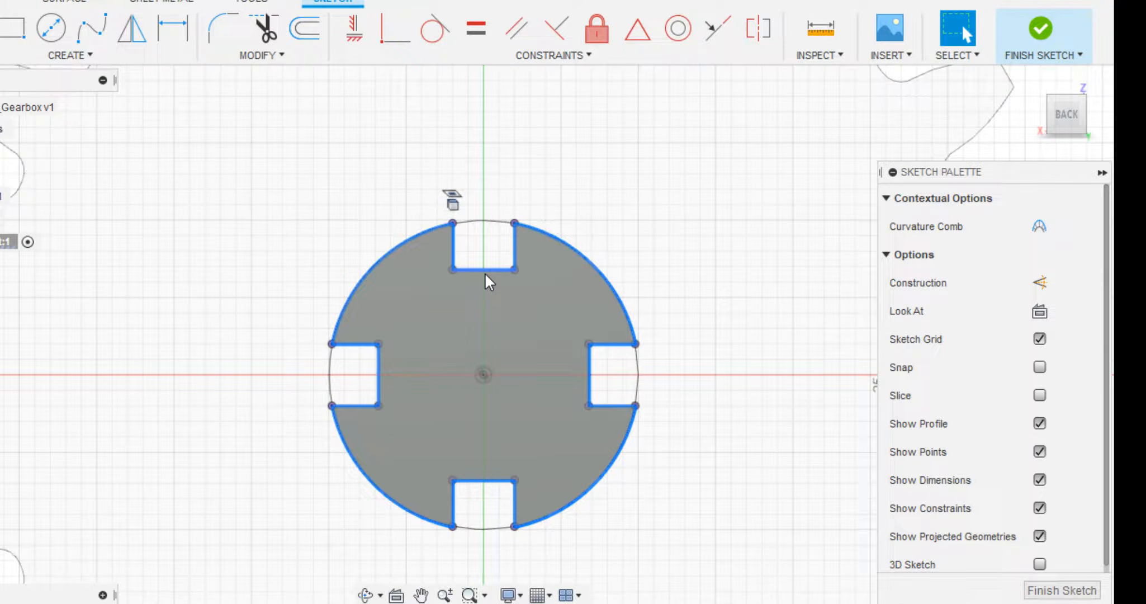
left_click(305, 28)
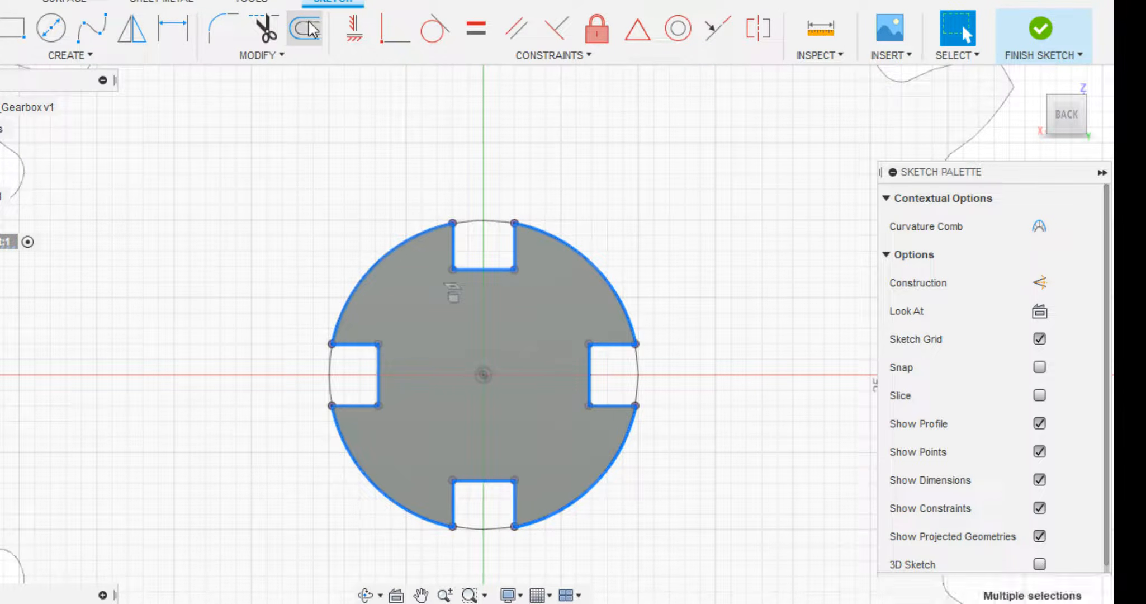
mouse_move(450, 248)
left_mouse_down()
mouse_move(440, 245)
mouse_move(454, 248)
left_mouse_up()
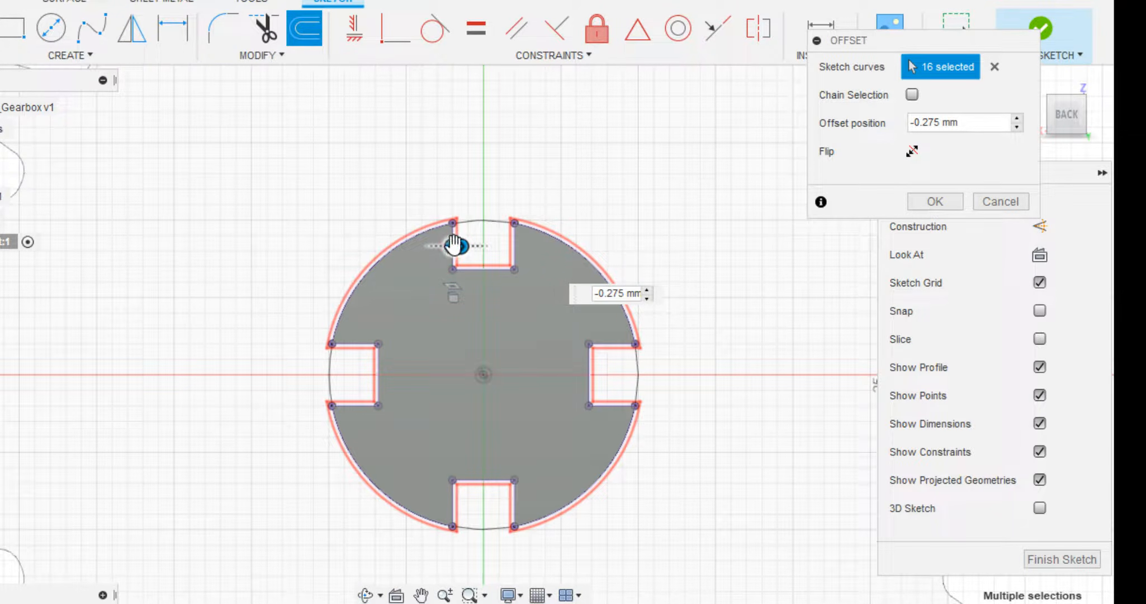
left_click(956, 125)
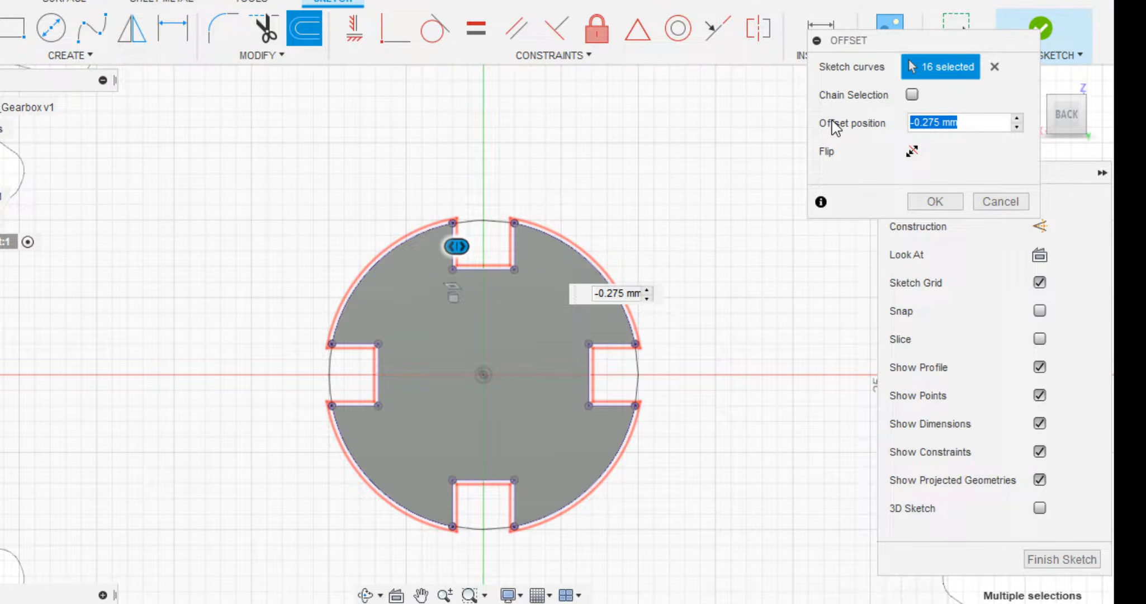
type("-0.1")
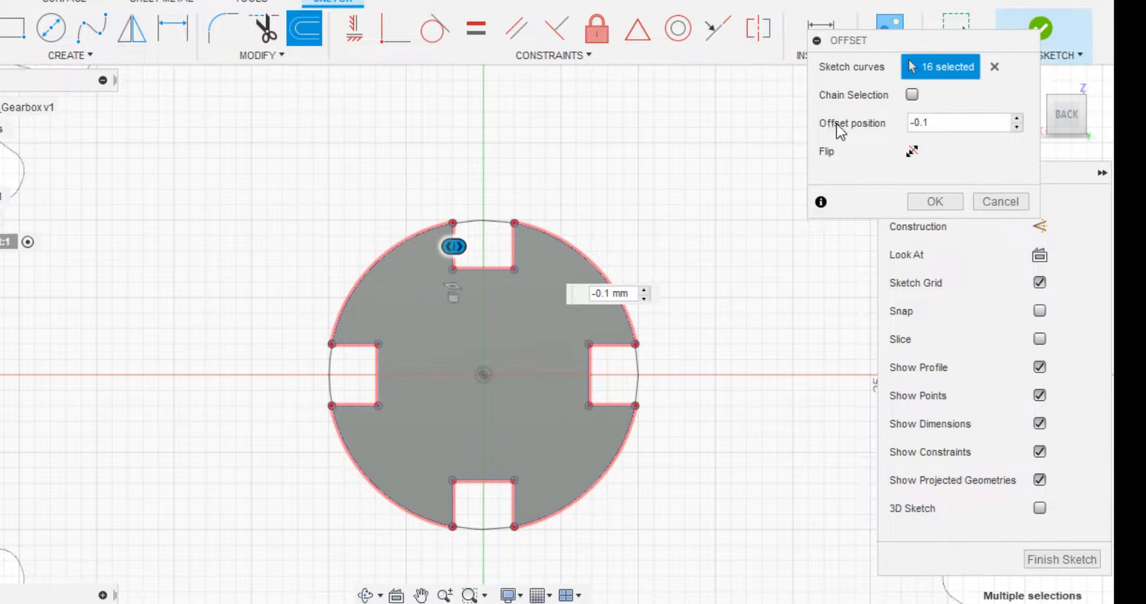
left_click(935, 202)
- Sketch a circle around the slotted outline, centred on the shaft axis, and dimension its diameter to 40 mm
scroll(540, 219, "down", 3)
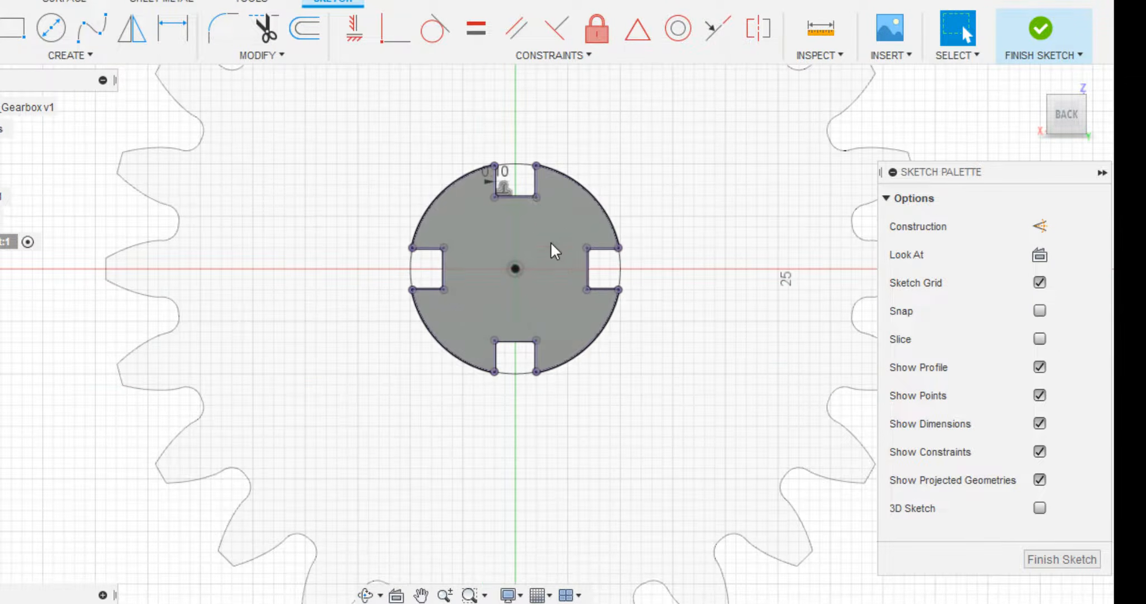
key("c")
left_click(515, 269)
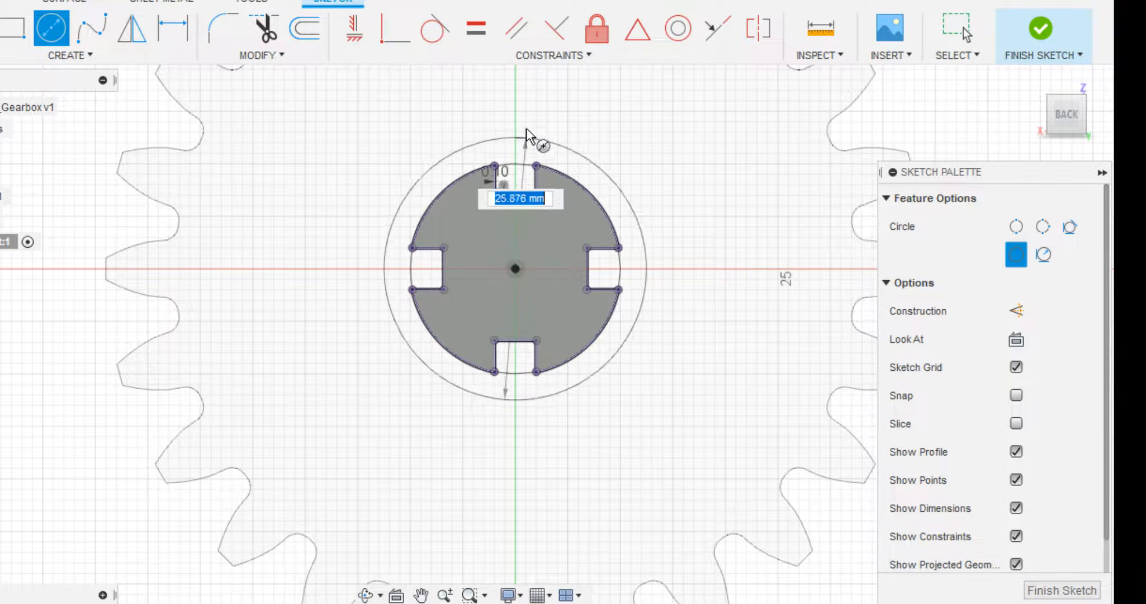
left_click(538, 113)
key("Escape")
key("d")
left_click(574, 124)
left_click(633, 116)
type("3")
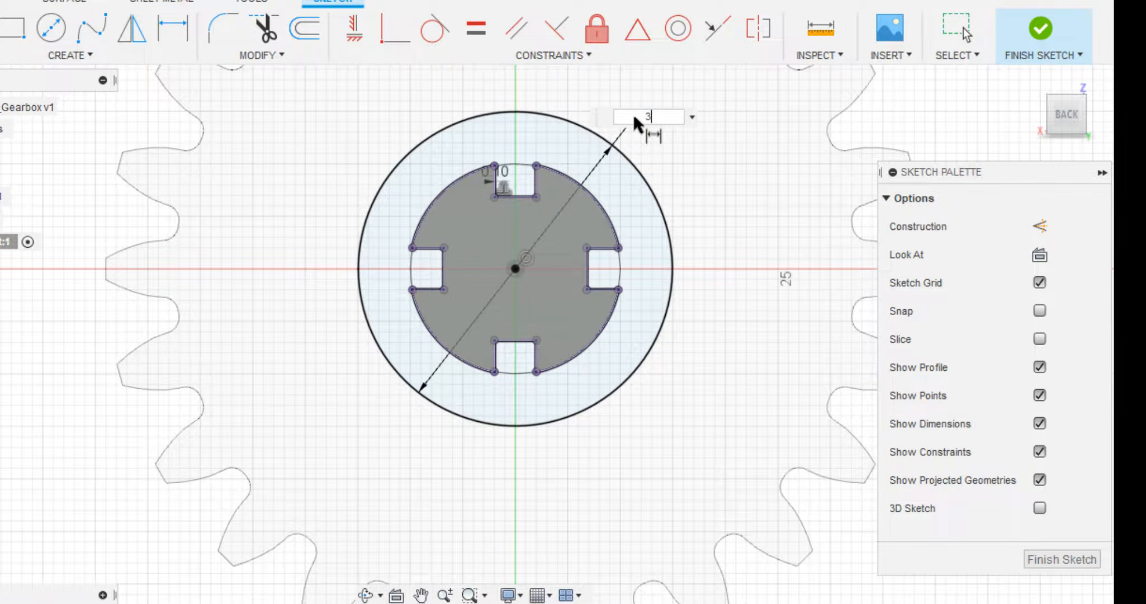
key("BackSpace")
type("40")
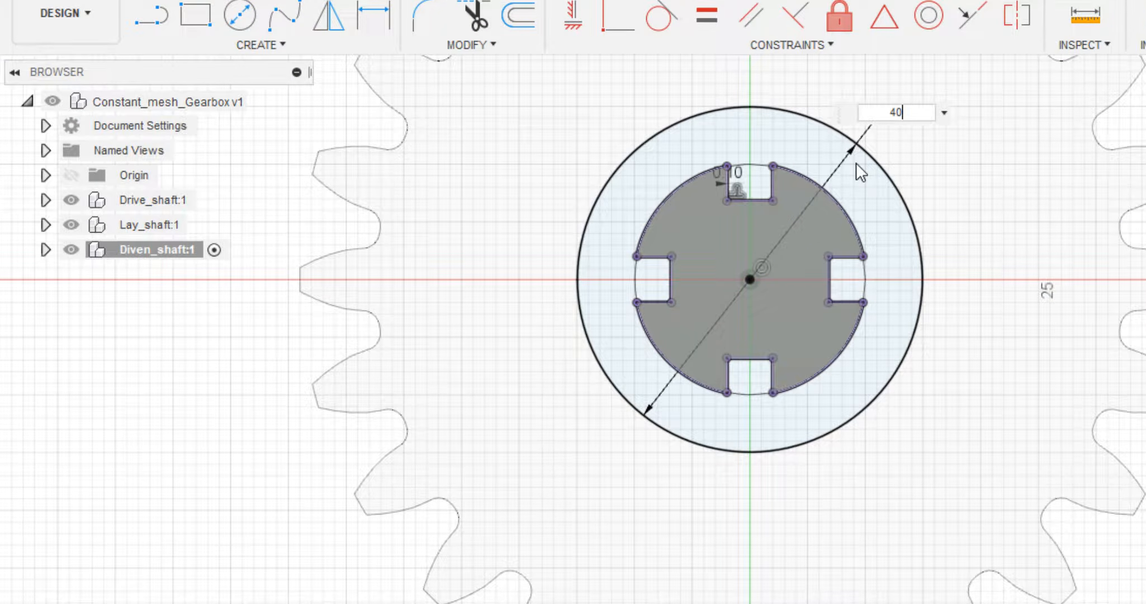
key("Return")
- Sketch a vertical line from the 40 mm circle's topmost point toward its centre and convert it to construction geometry
key("l")
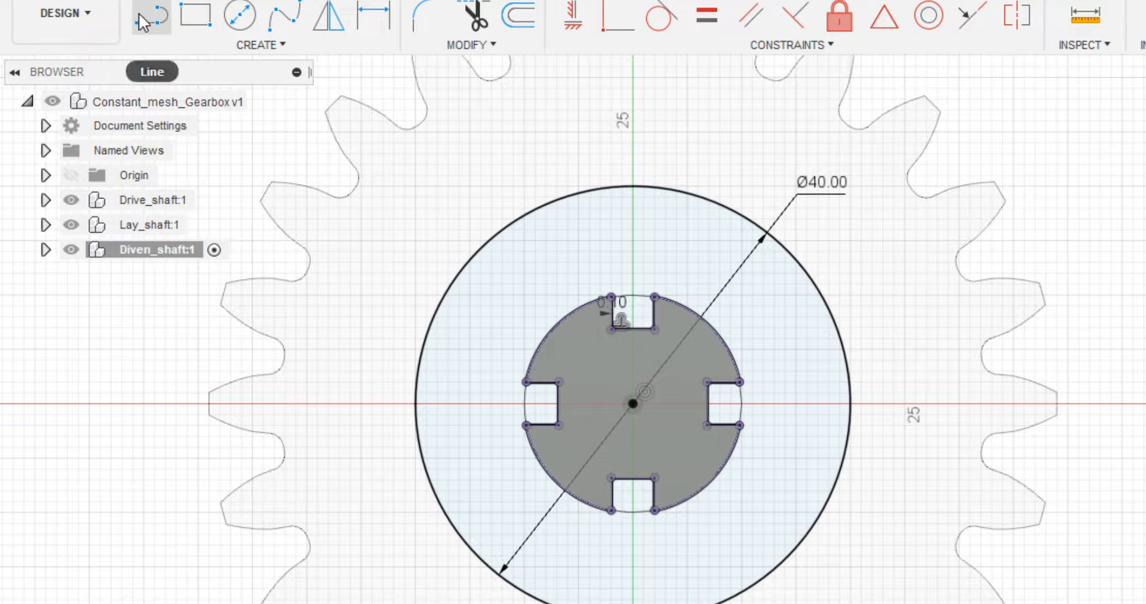
scroll(628, 174, "up", 3)
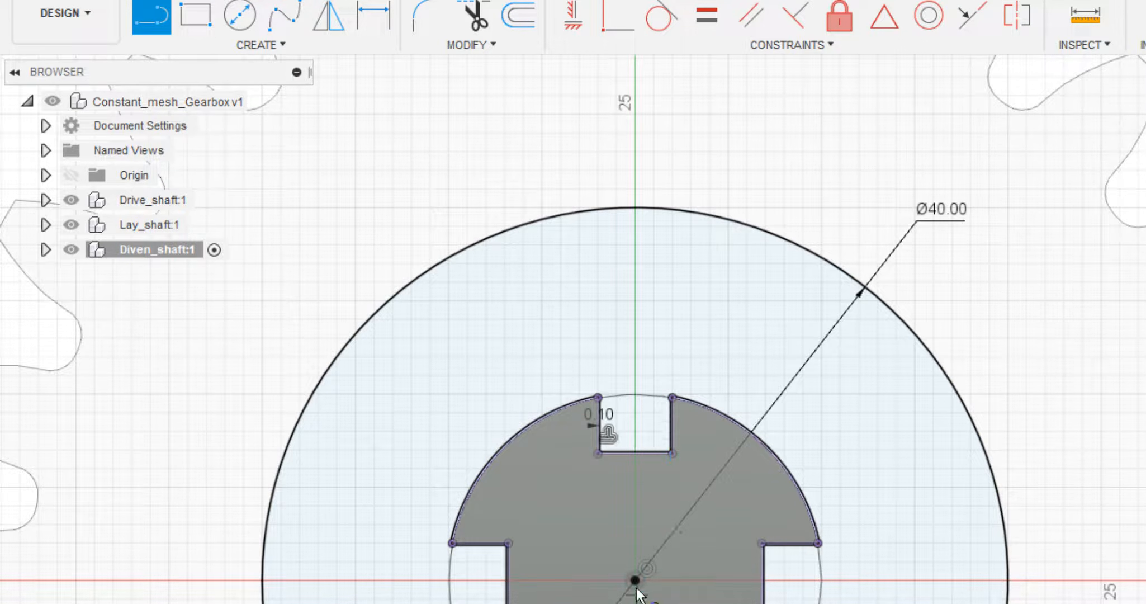
left_click(635, 207)
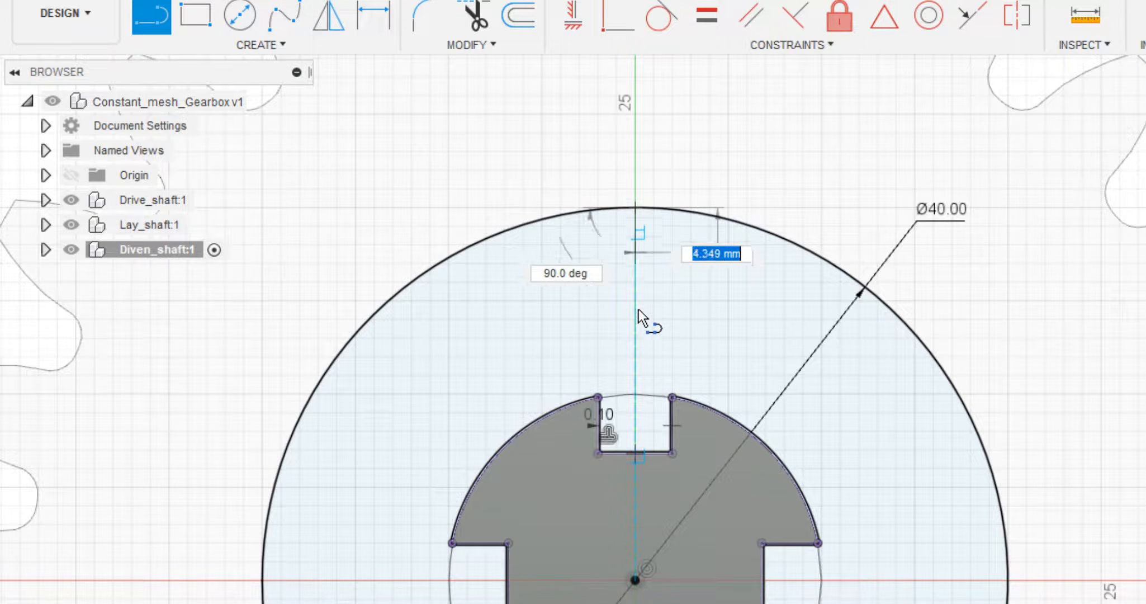
left_click(636, 317)
key("Escape")
left_click(636, 258)
key("x")
- Sketch a three-line notch about 4.2 mm deep, tapering inward from the circle's upper edge across the construction line
left_click(167, 6)
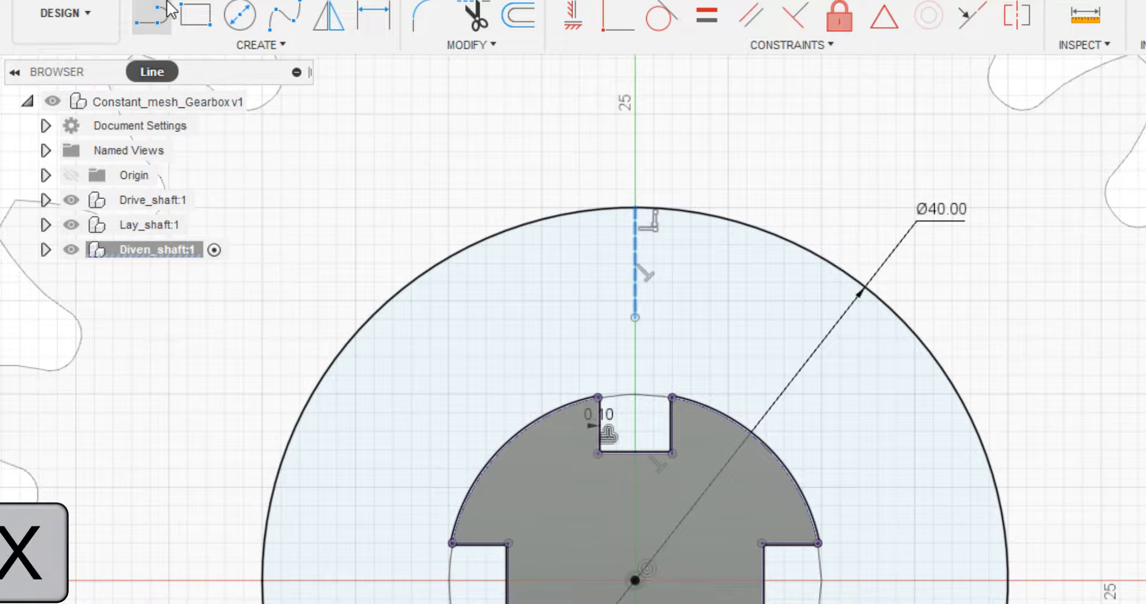
left_click(572, 210)
left_click(608, 285)
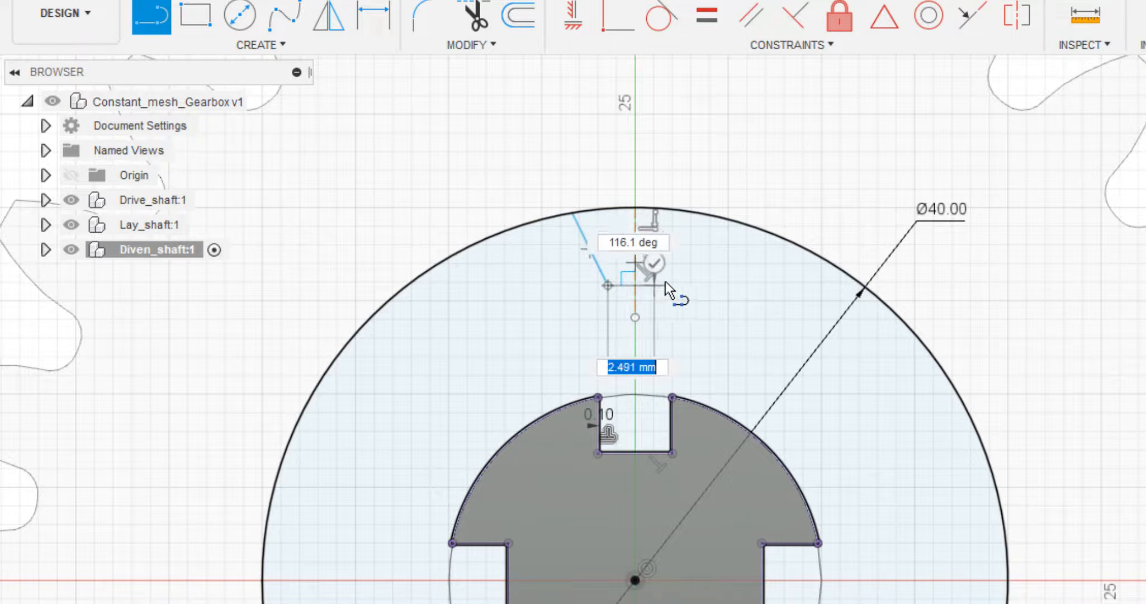
left_click(680, 284)
left_click(710, 216)
key("Escape")
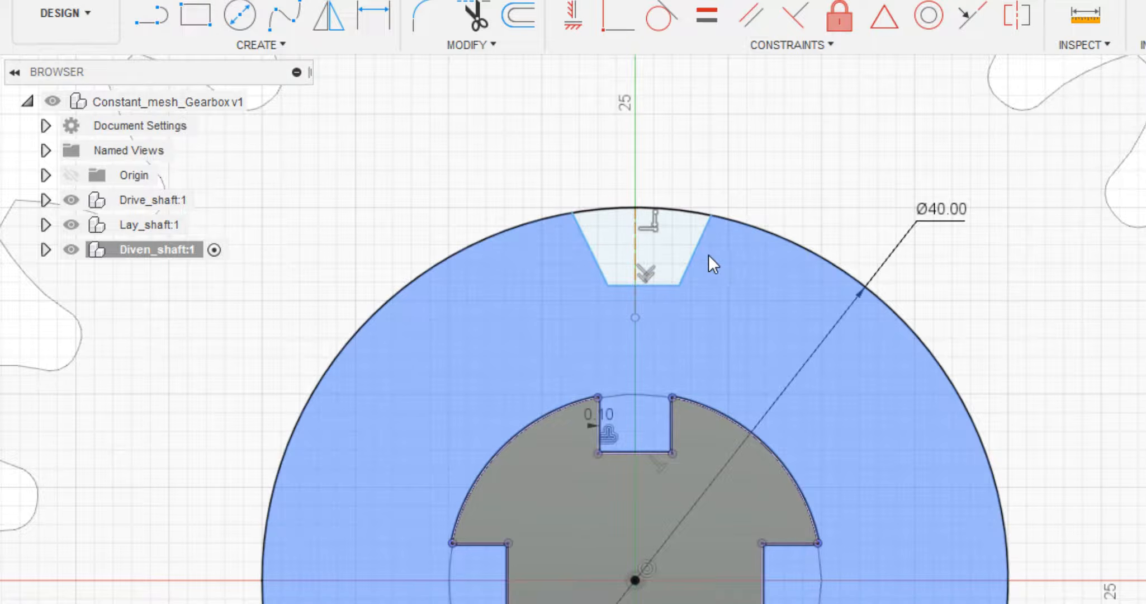
- Dimension the notch's depth from the circle's topmost point to its inner edge as 5 mm
key("d")
left_click(642, 285)
left_click(635, 208)
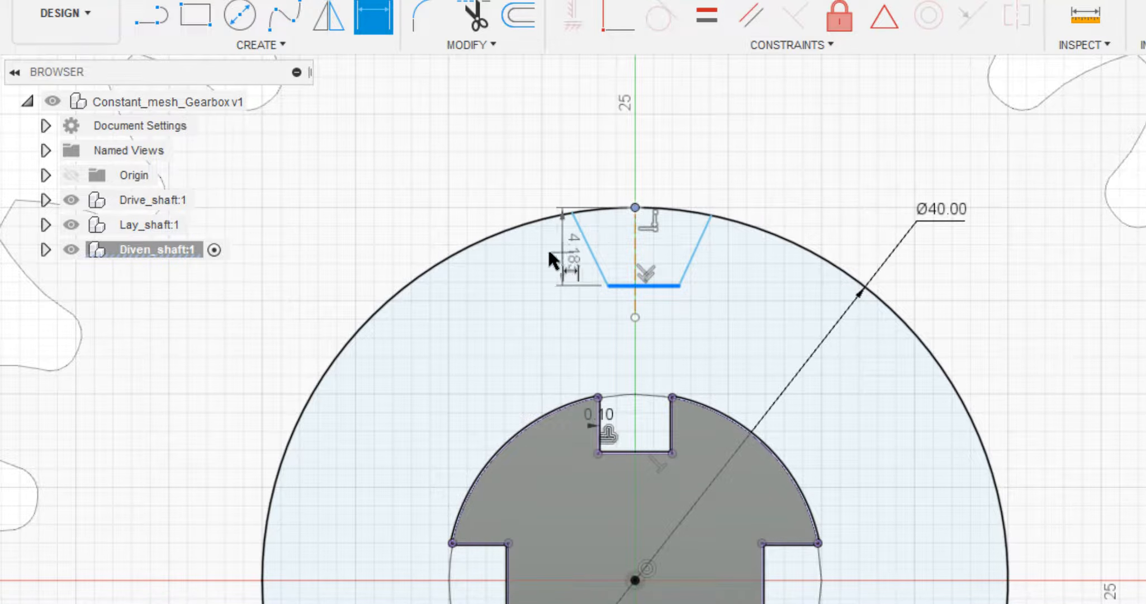
left_click(545, 249)
type("5")
key("Return")
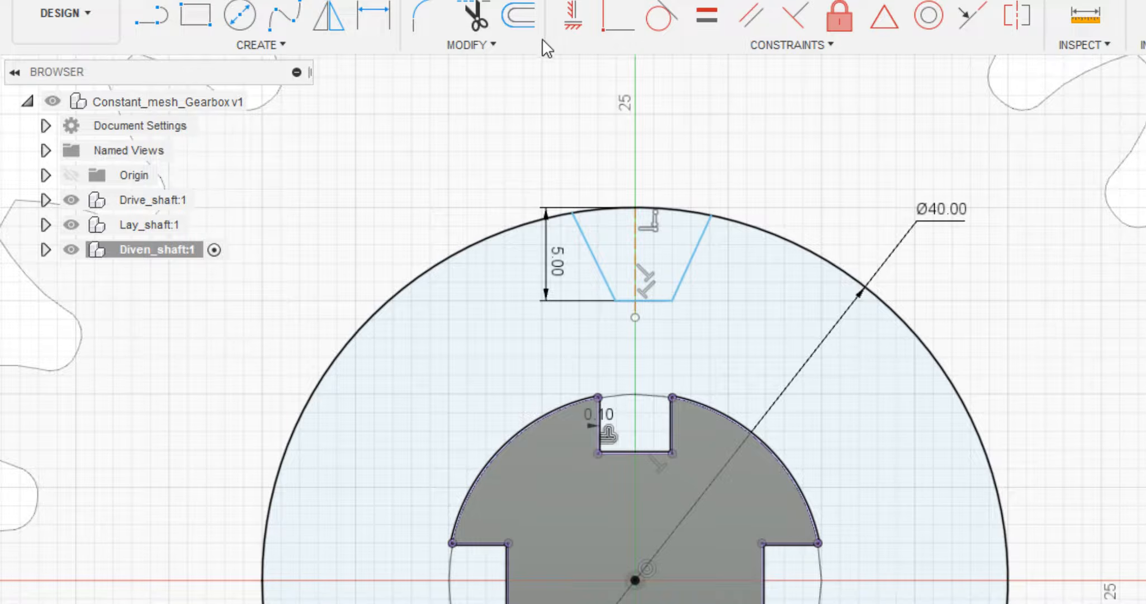
- Make the notch's two inner corners and its two outer corners symmetric about the vertical construction line
left_click(1017, 15)
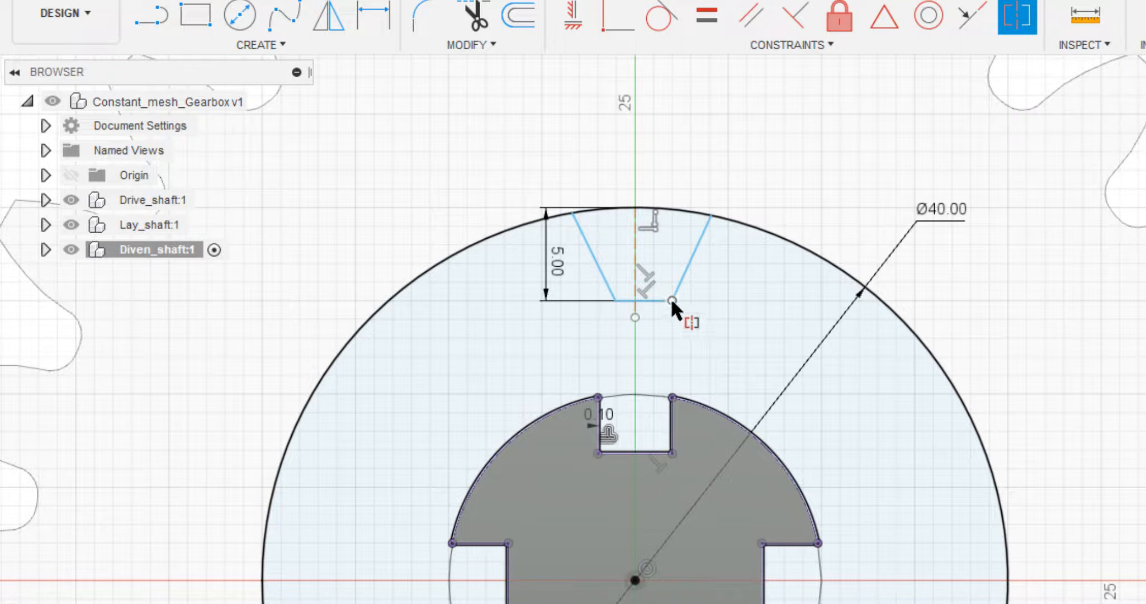
left_click(672, 301)
left_click(615, 300)
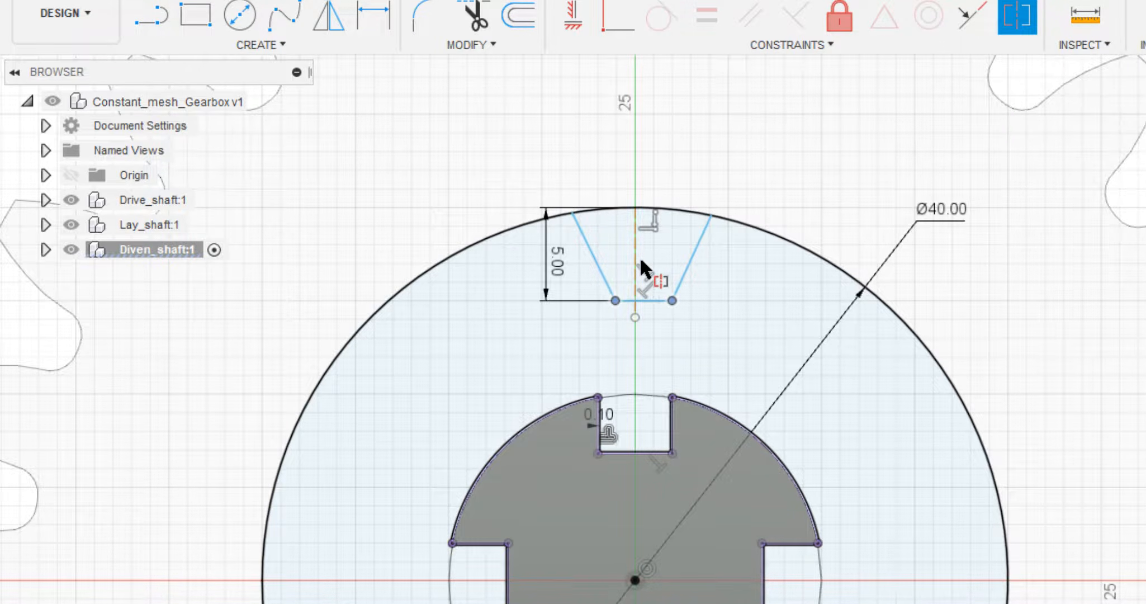
left_click(635, 239)
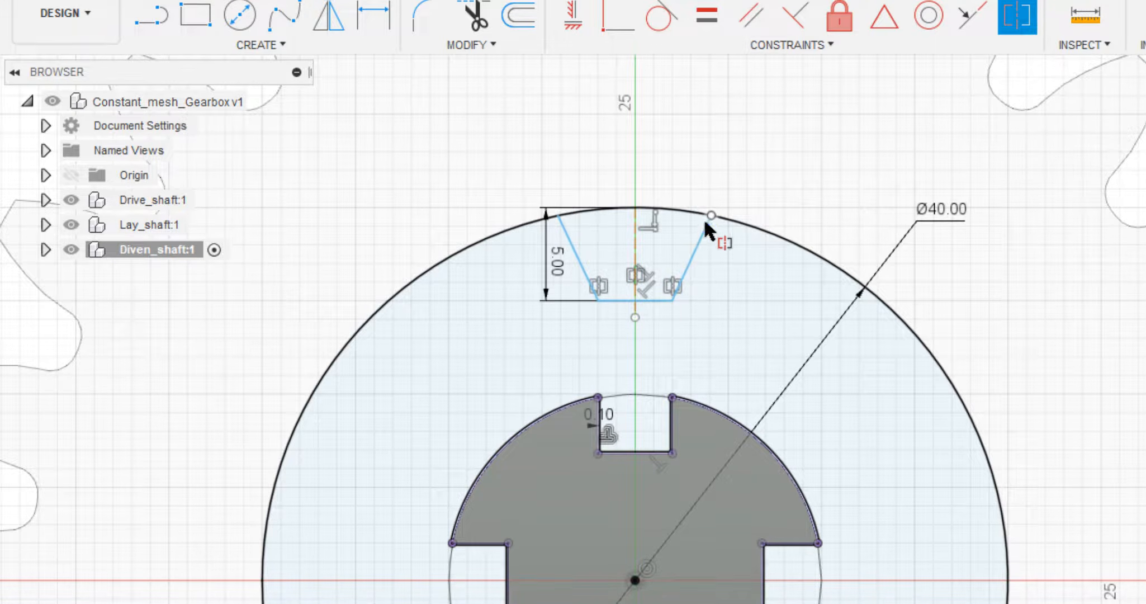
mouse_move(709, 214)
left_mouse_down()
mouse_move(683, 218)
mouse_move(702, 214)
left_mouse_up()
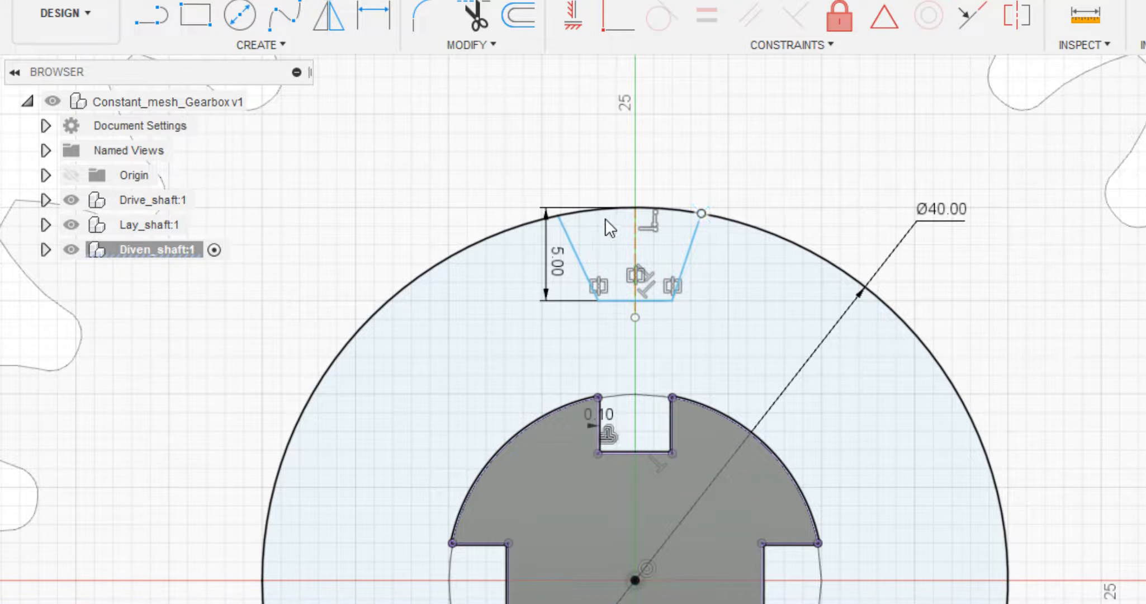
left_click_drag(558, 220, 557, 218)
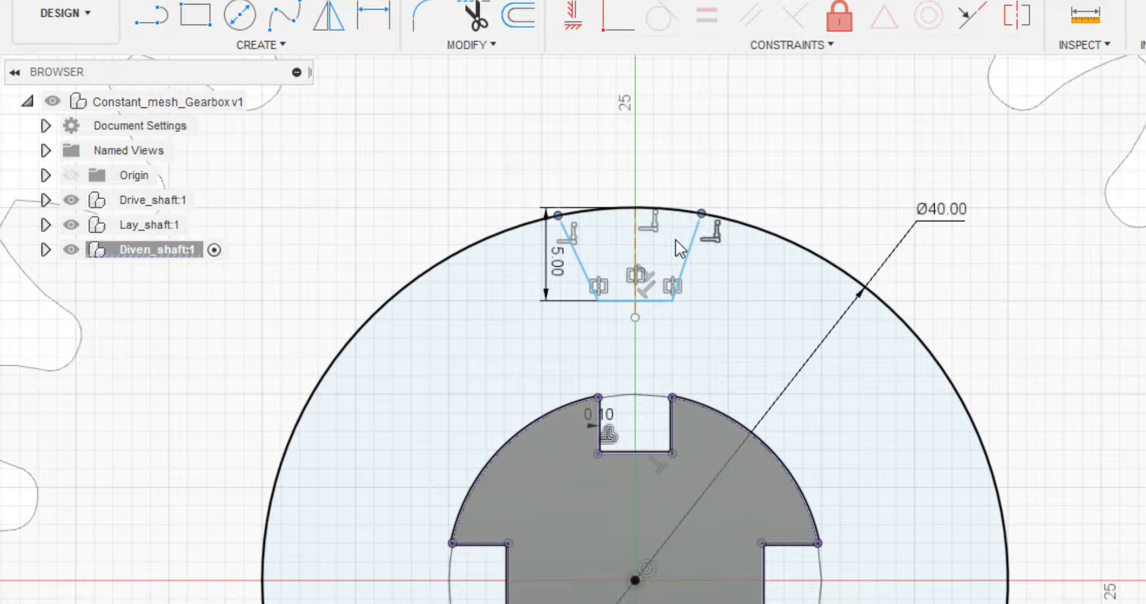
left_click(1018, 15)
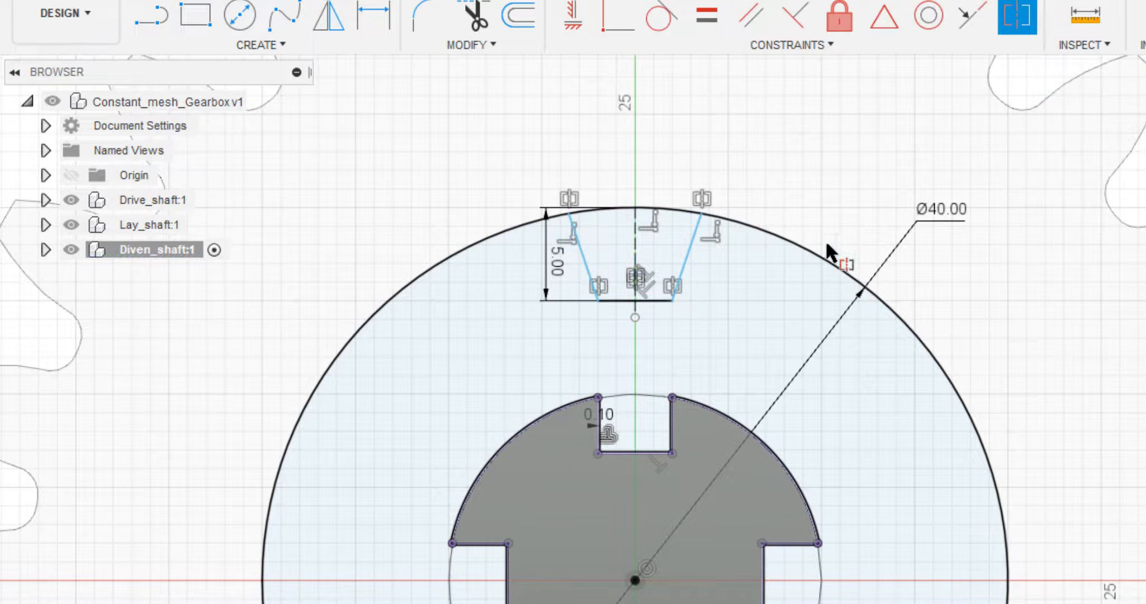
- Dimension the width of the notch's inner edge as 3 mm
key("d")
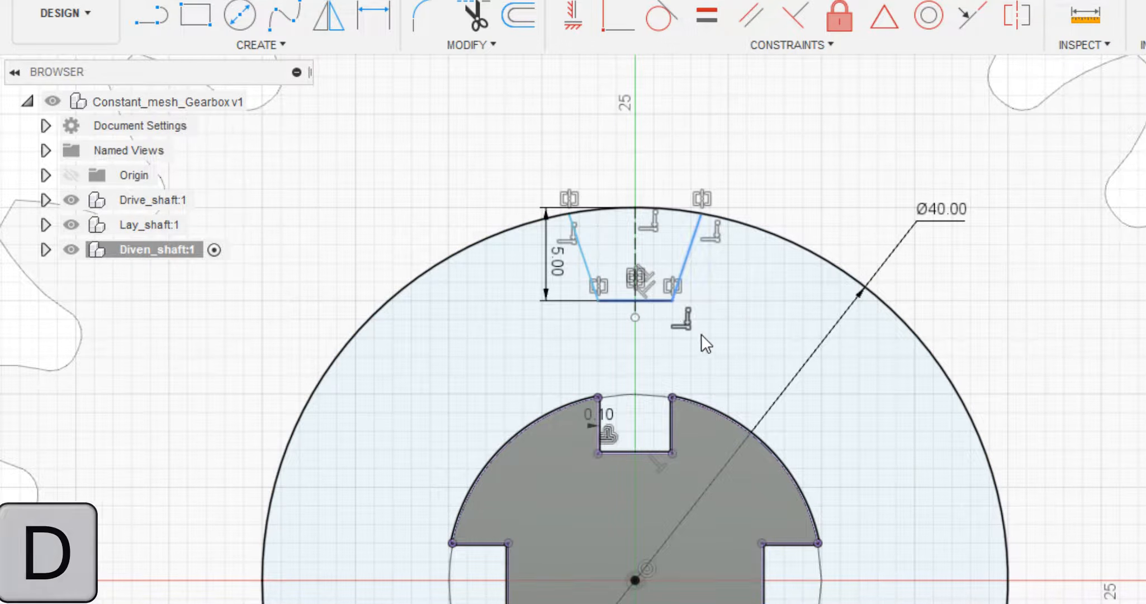
left_click(648, 301)
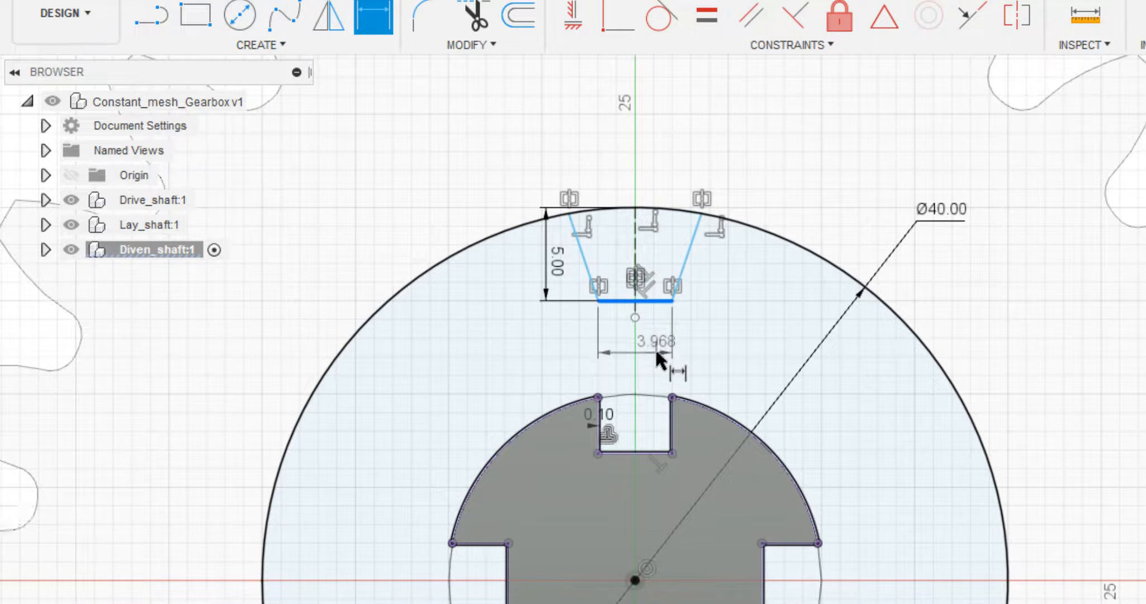
left_click(656, 347)
type("3")
key("Return")
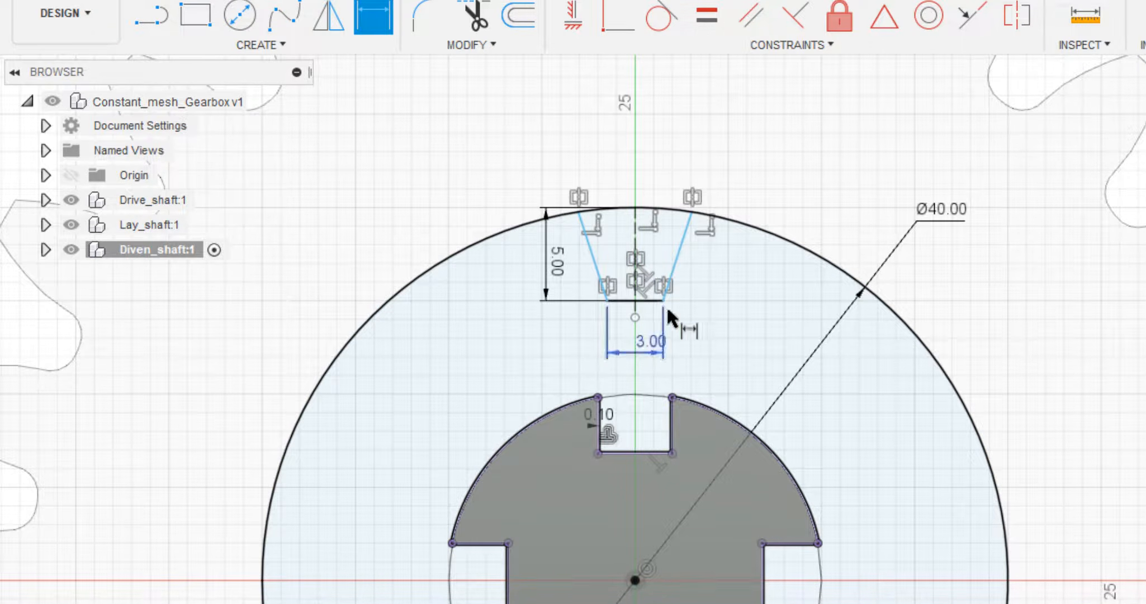
- Dimension the notch's outer opening between its two corners on the circle as 5 mm
left_click(692, 212)
left_click(578, 211)
left_click(623, 165)
type("5")
key("Return")
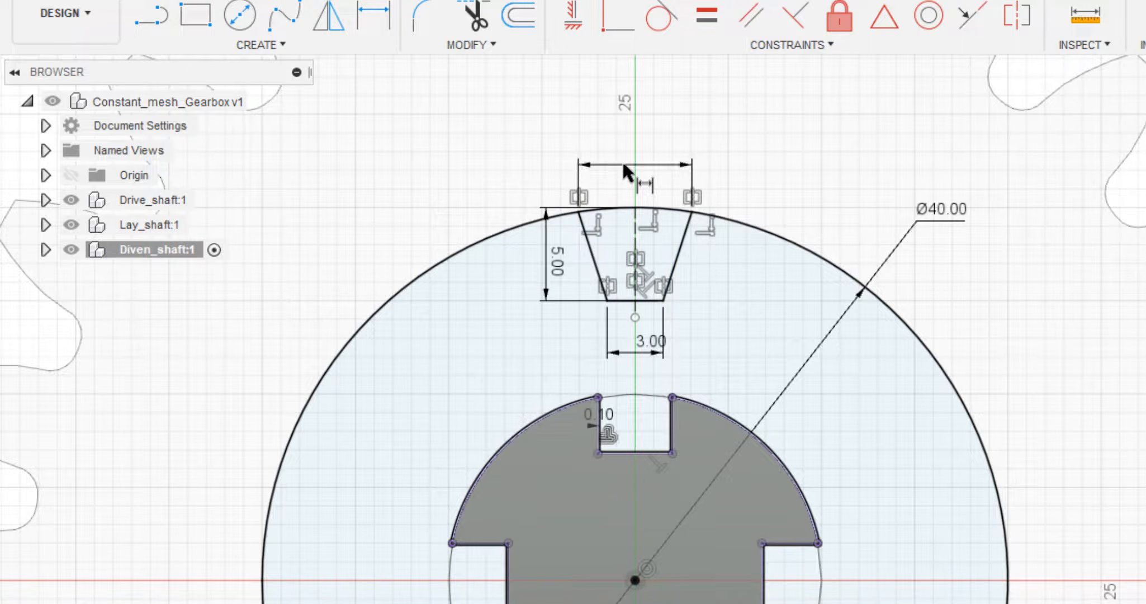
key("Escape")
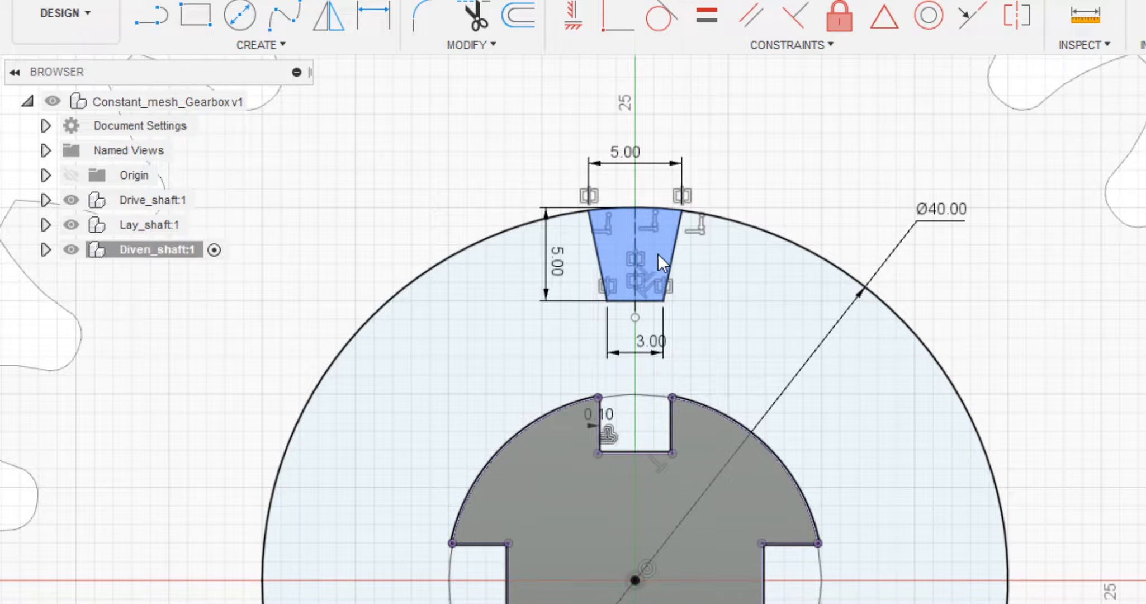
- Repeat the notch's three edges as a full circular pattern of 8 around the sketch's centre point
double_click(673, 257)
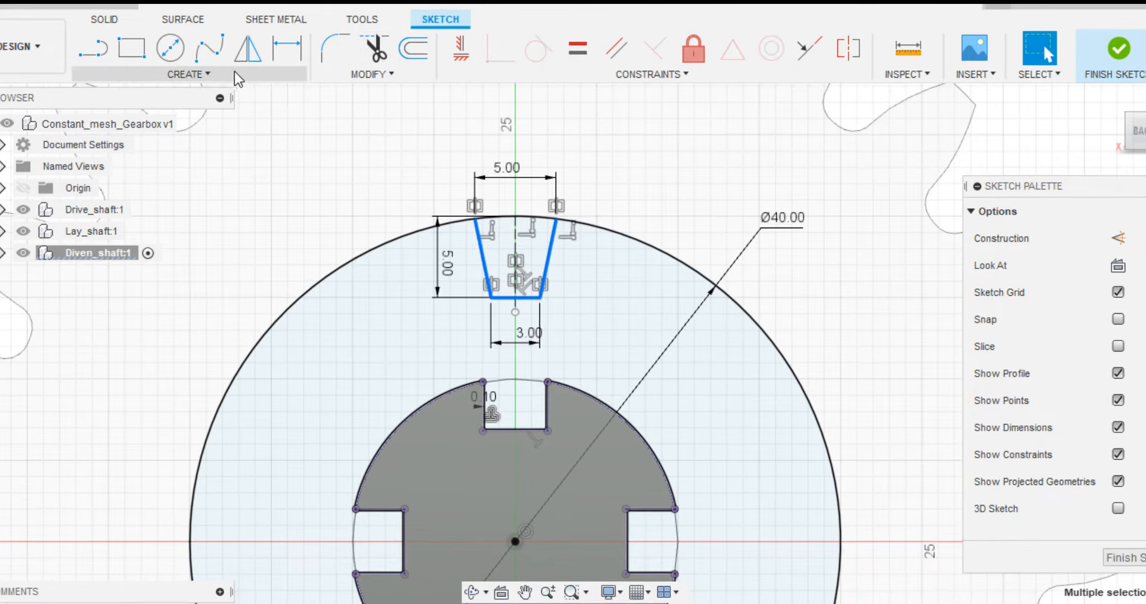
left_click(304, 46)
left_click(166, 363)
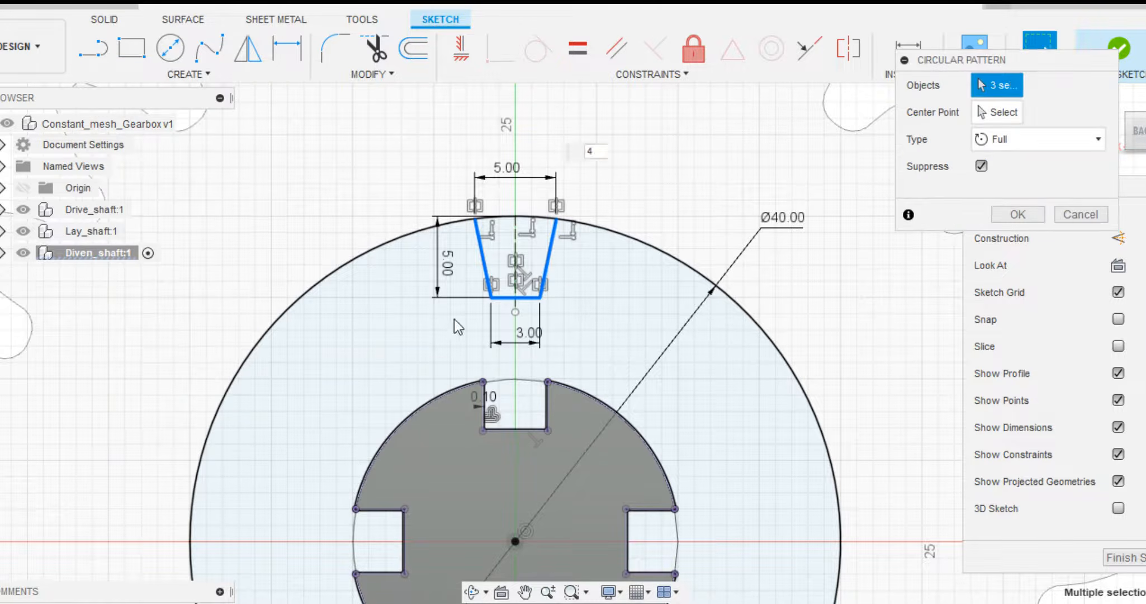
left_click(992, 112)
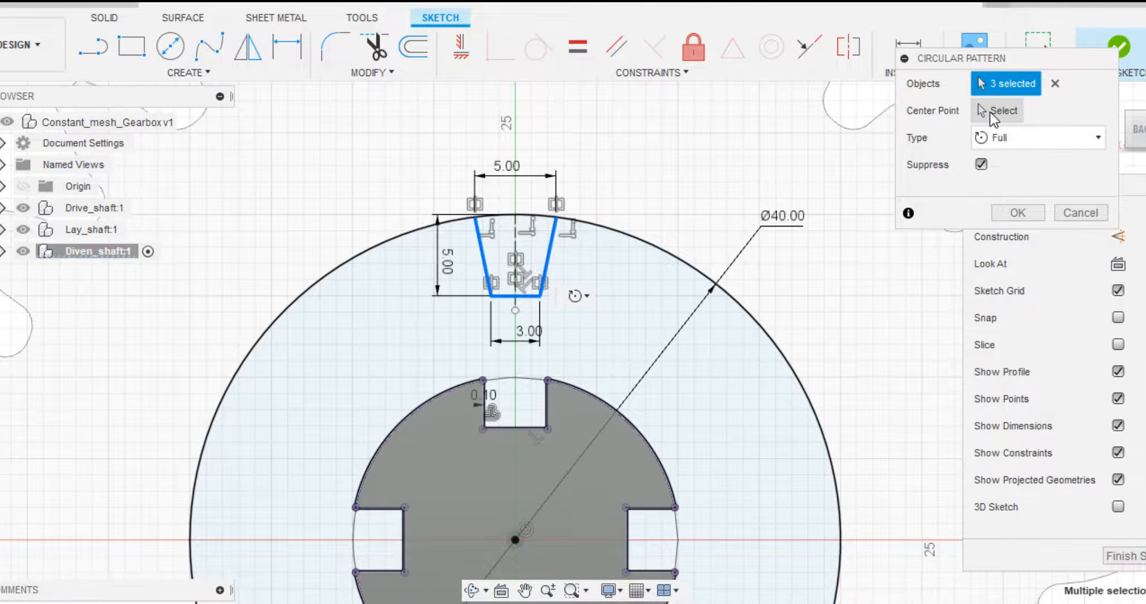
left_click(513, 492)
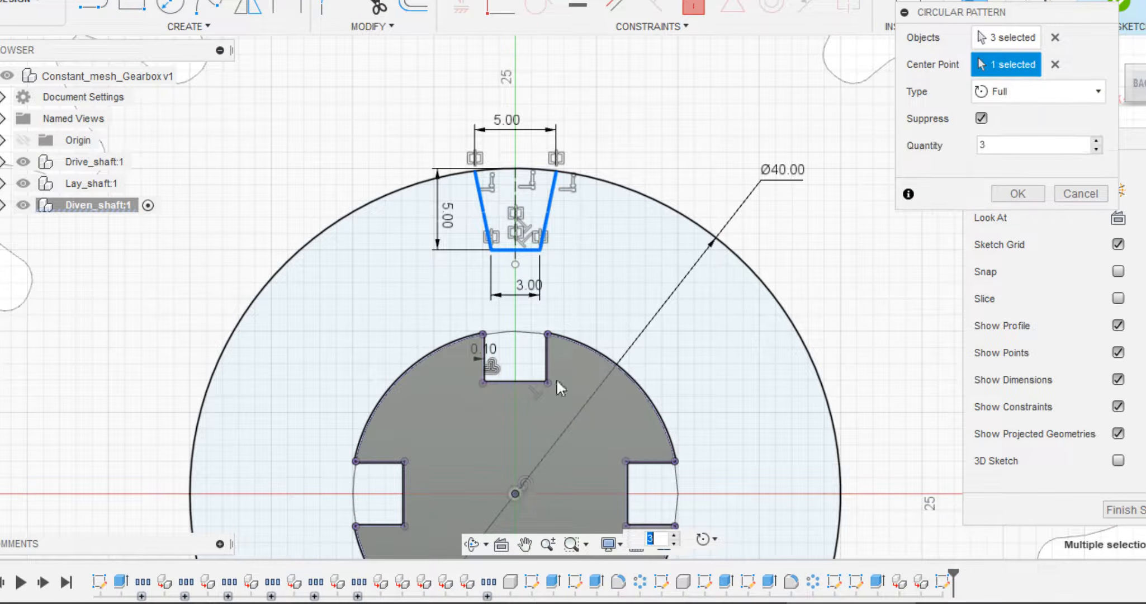
left_click(1096, 141)
left_click(1096, 141)
left_click(1096, 141)
left_click(1096, 141)
left_click(1096, 141)
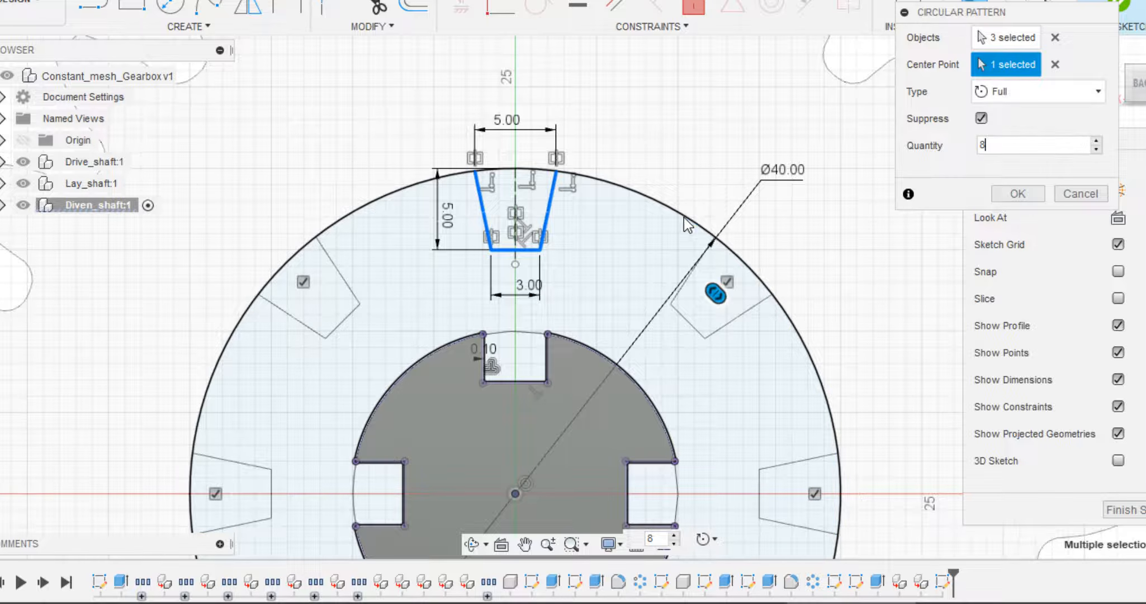
scroll(672, 193, "down", 2)
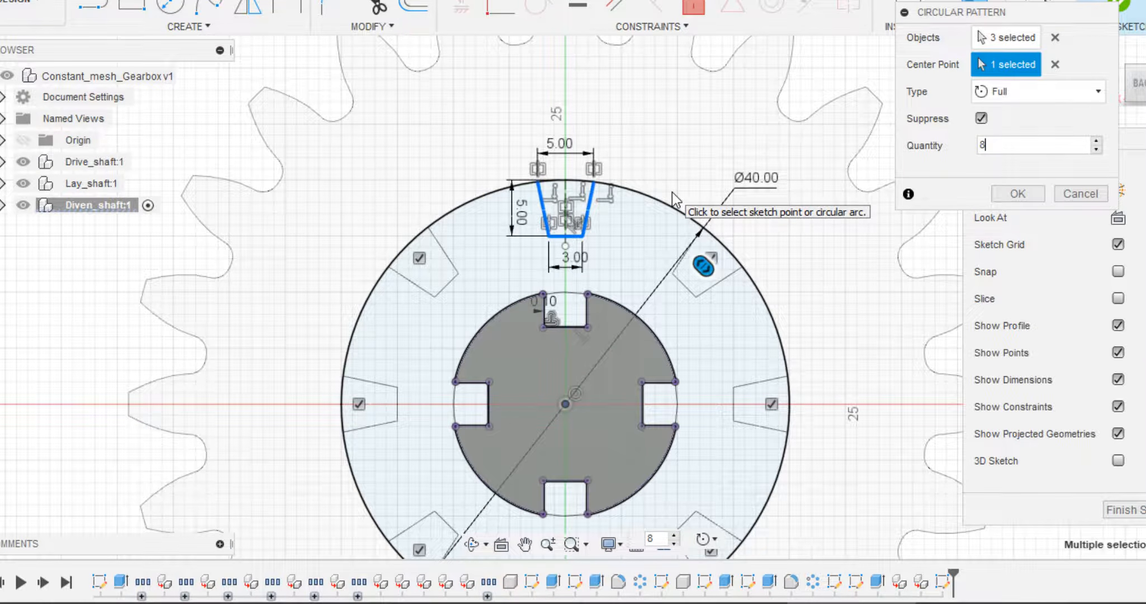
left_click(1018, 194)
- Extrude the dog's ring profile together with the surrounding notch profiles by -10 mm, towards the grooved driven shaft
left_click(637, 257)
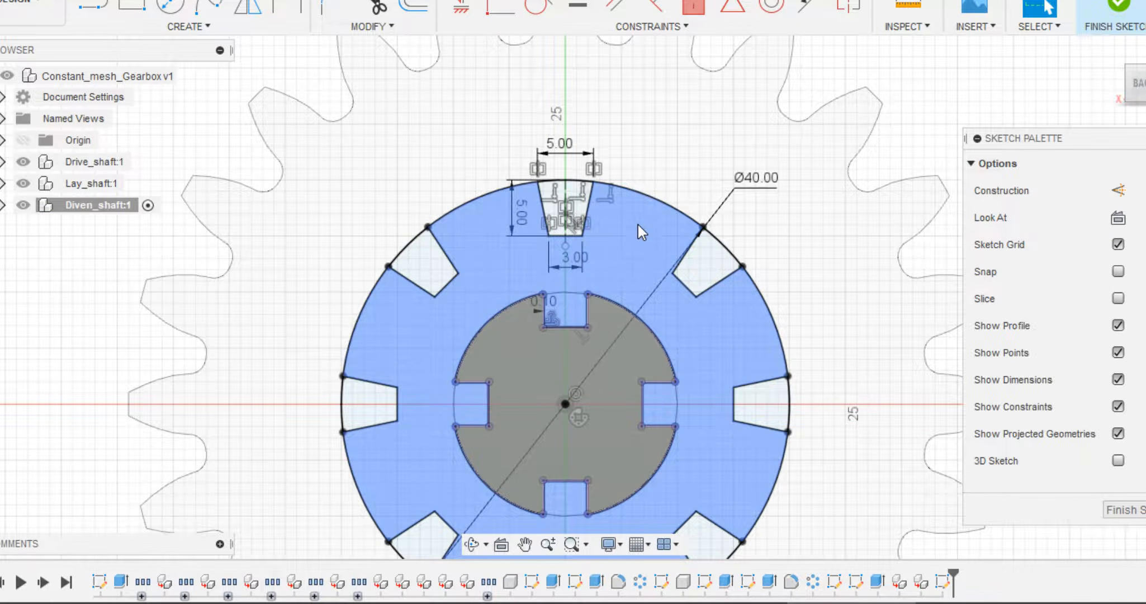
key("q")
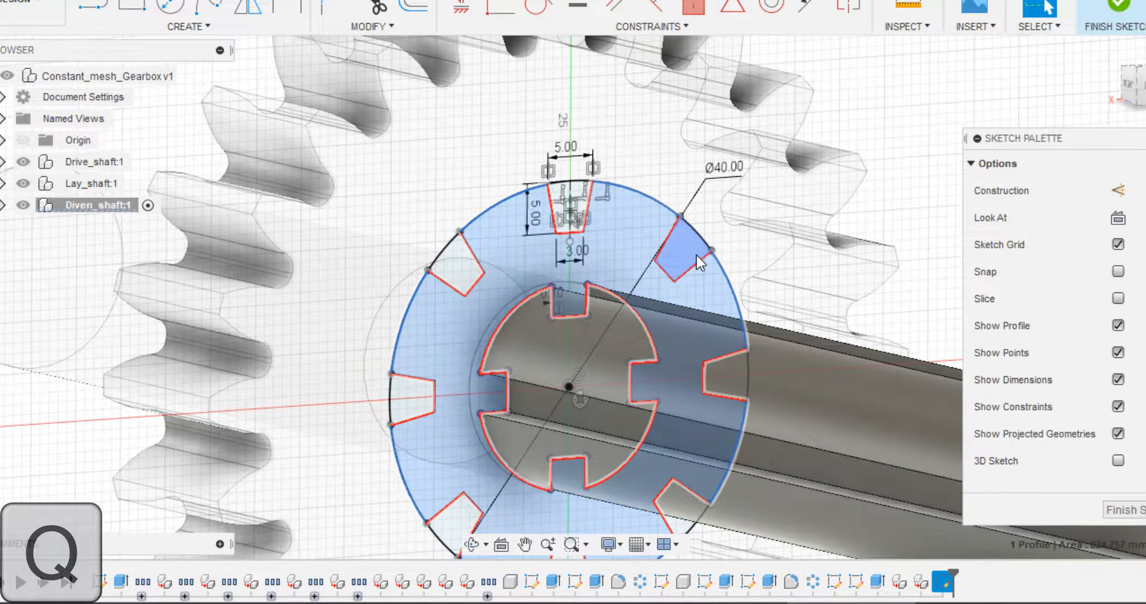
left_click(575, 204)
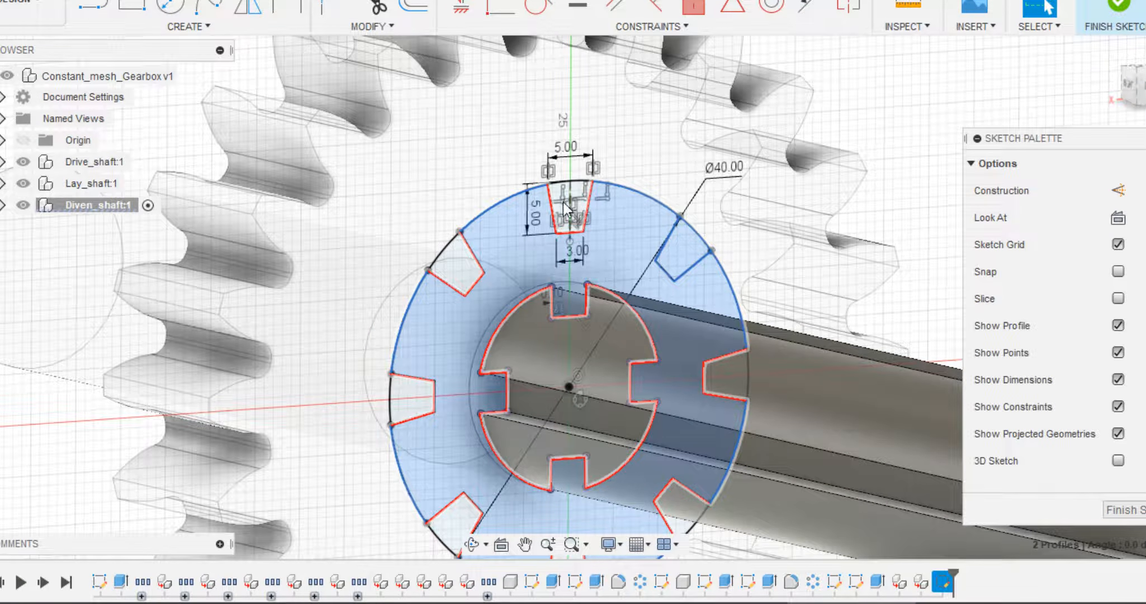
scroll(447, 272, "up", 3)
left_click(460, 266)
scroll(460, 265, "down", 3)
left_click(410, 401)
scroll(356, 252, "down", 1)
middle_click_drag(356, 232, 258, 11)
left_click(343, 270)
left_click(442, 308)
middle_click_drag(532, 269, 501, 251, "shift")
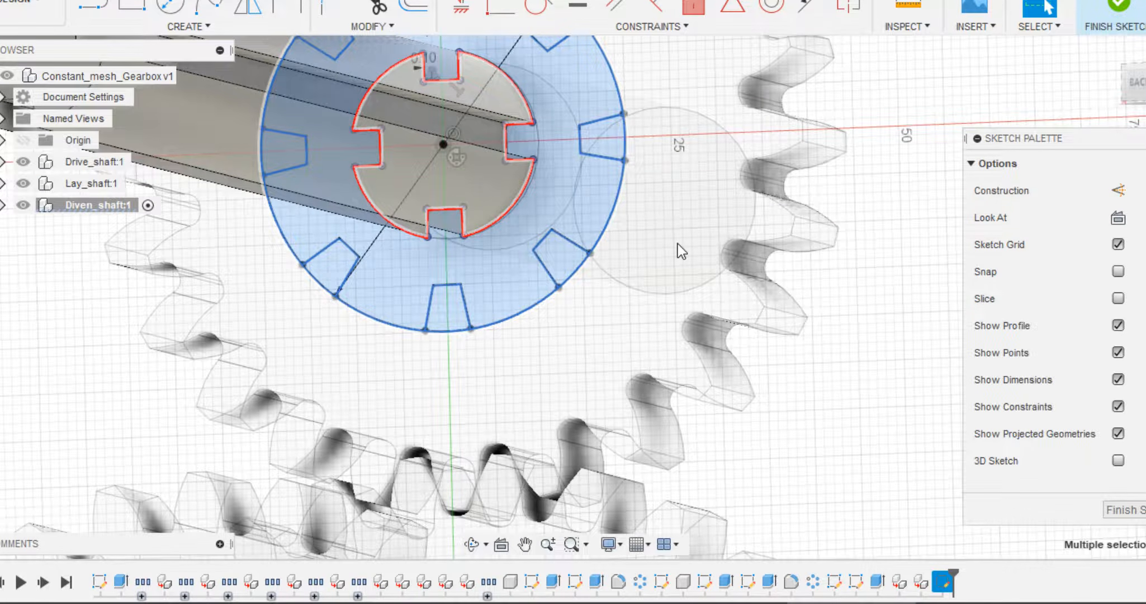
key("q")
mouse_move(653, 235)
middle_mouse_down("shift")
mouse_move(635, 273)
mouse_move(762, 299)
mouse_move(681, 302)
mouse_move(635, 337)
mouse_move(650, 382)
middle_mouse_up("shift")
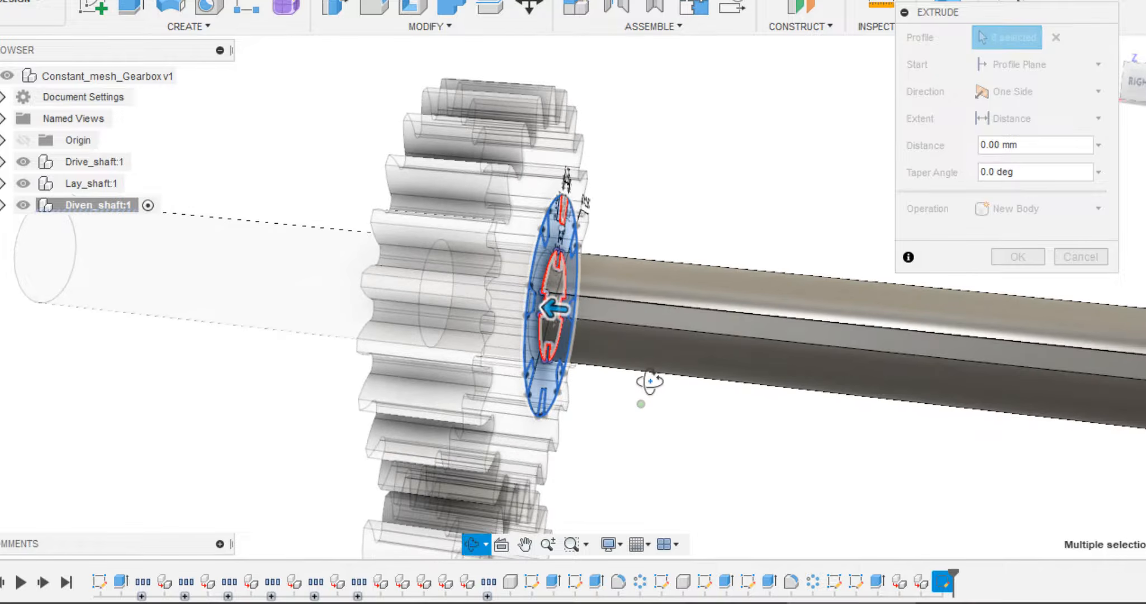
left_click_drag(551, 307, 603, 313)
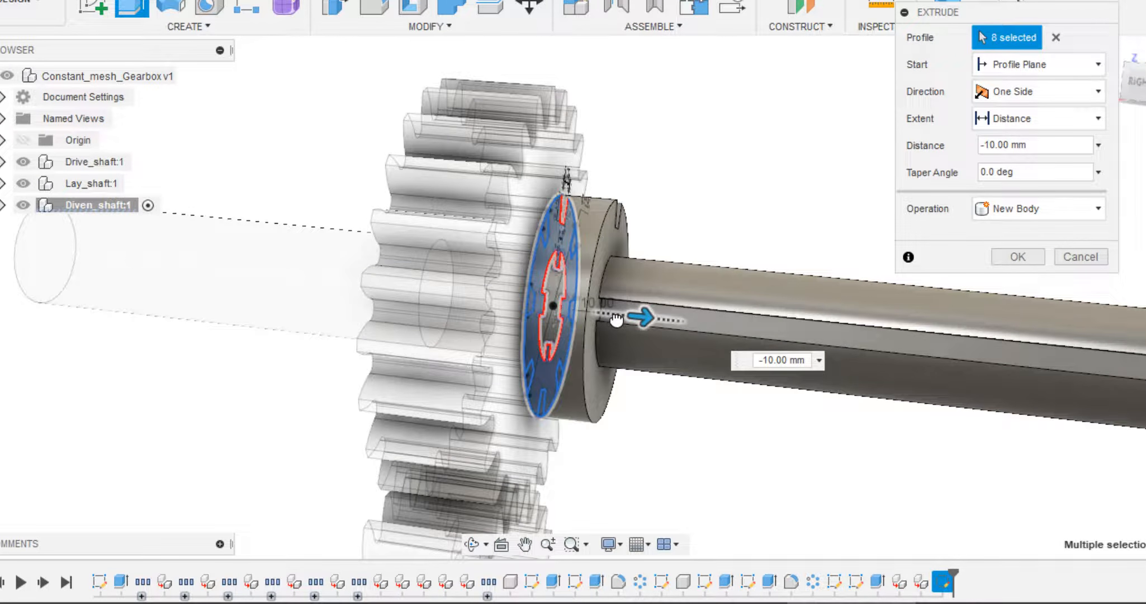
- Add the remaining unselected notch profile to the -10 mm extrusion and complete the dog's solid disc
middle_click_drag(601, 326, 464, 243, "shift")
scroll(492, 235, "up", 3)
left_click(508, 235)
scroll(564, 156, "down", 2)
mouse_move(566, 152)
middle_mouse_down("shift")
mouse_move(594, 135)
mouse_move(618, 141)
middle_mouse_up("shift")
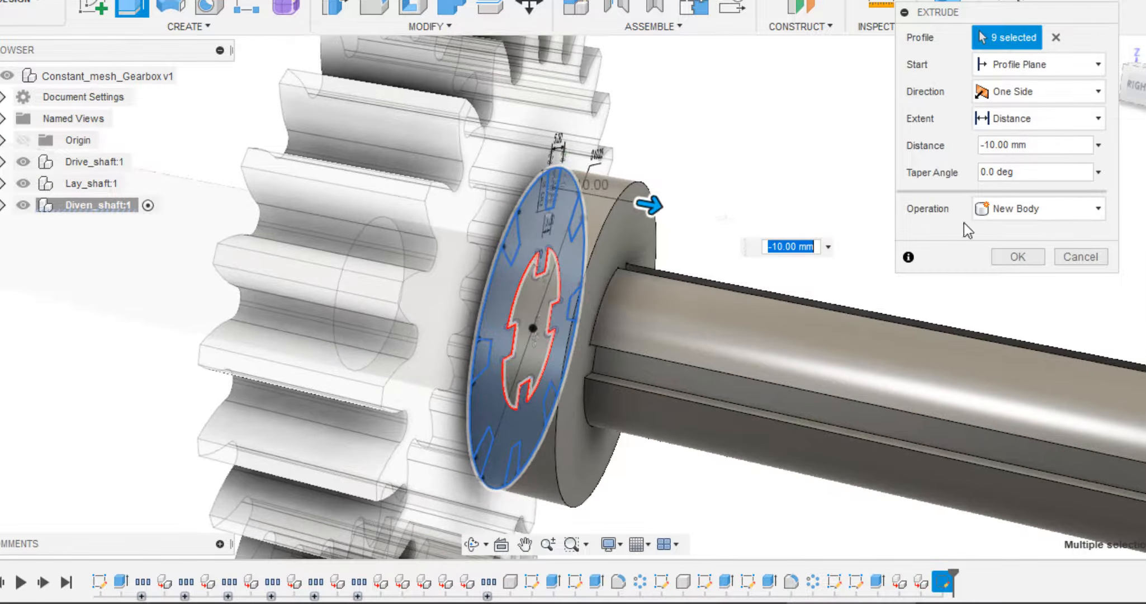
left_click(1041, 259)
middle_click_drag(729, 250, 739, 203, "shift")
- Show the driven shaft's Sketch3 with the notch profiles and hide the Drive_shaft component
left_click(40, 205)
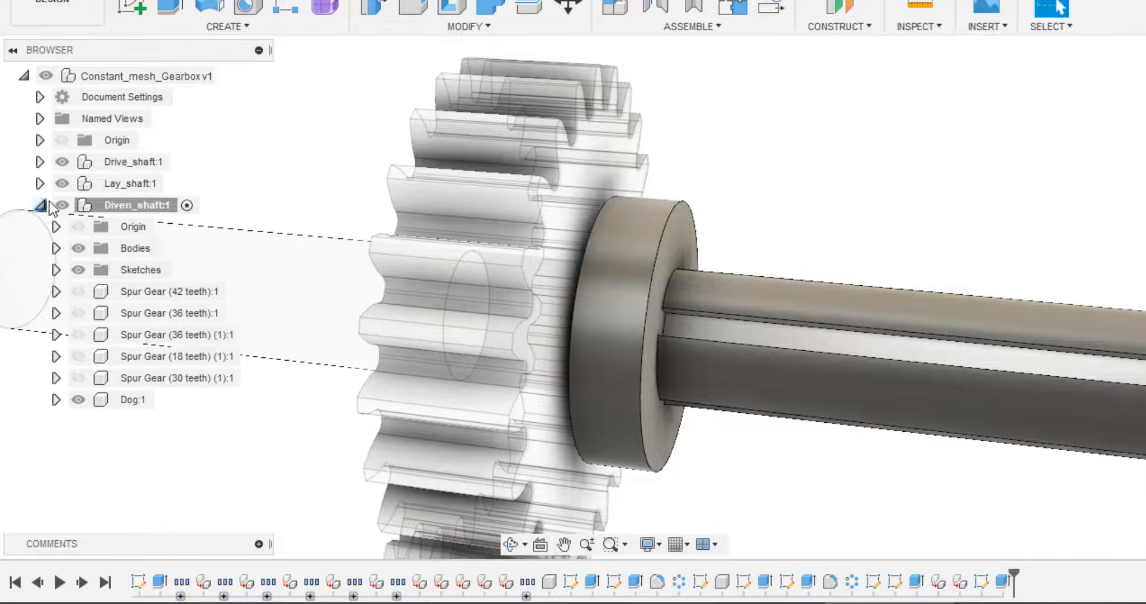
left_click(56, 270)
left_click(95, 335)
left_click(62, 162)
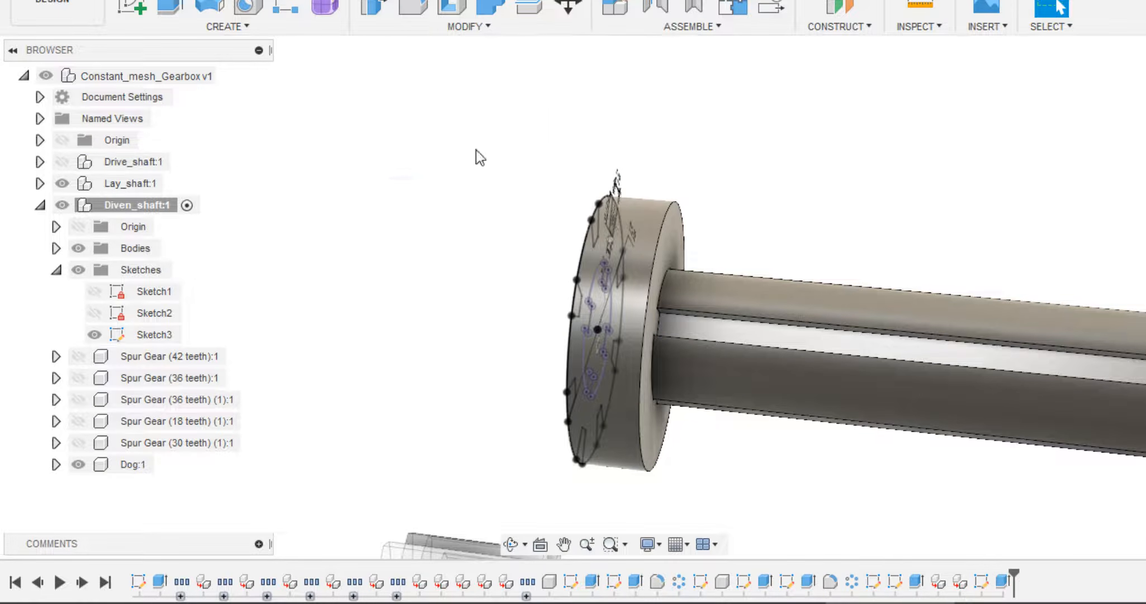
- Start extruding the eight tapered notch profiles of Sketch3 by 5 mm outward from the disc's face
scroll(576, 135, "down", 2)
mouse_move(591, 123)
middle_mouse_down("shift")
mouse_move(652, 100)
mouse_move(672, 237)
middle_mouse_up("shift")
scroll(657, 182, "up", 3)
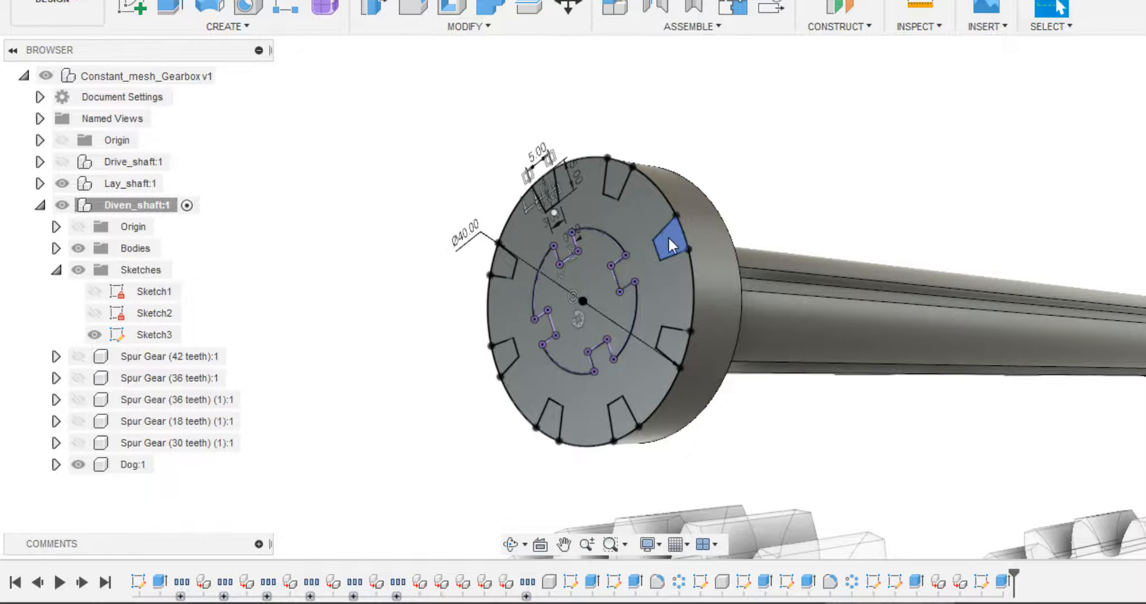
left_click(669, 237)
scroll(670, 336, "up", 4)
left_click(662, 342, "shift")
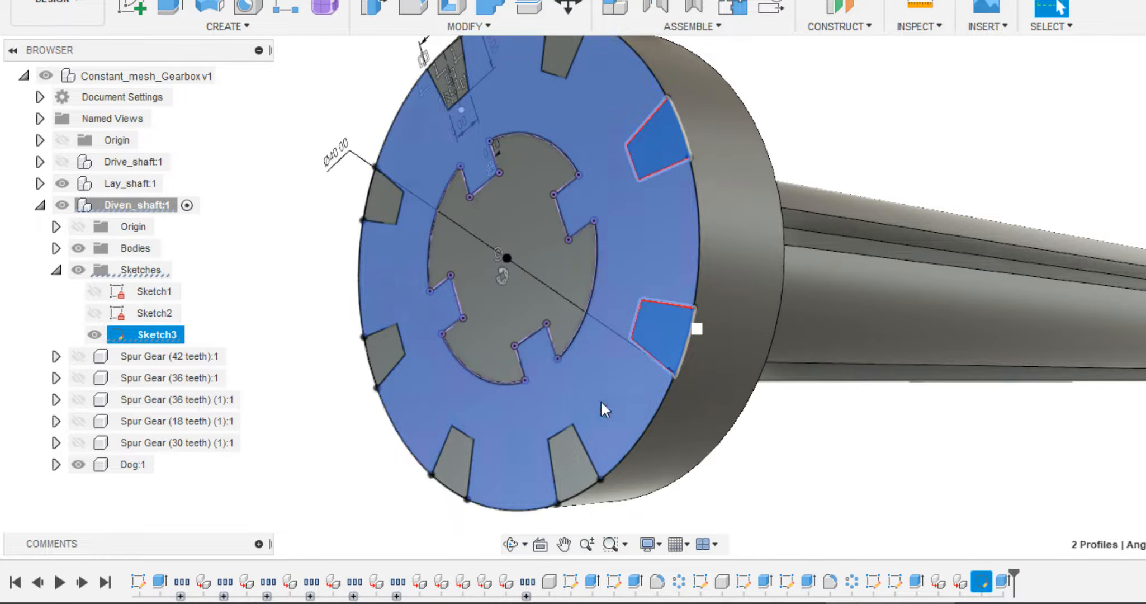
left_click(570, 464, "shift")
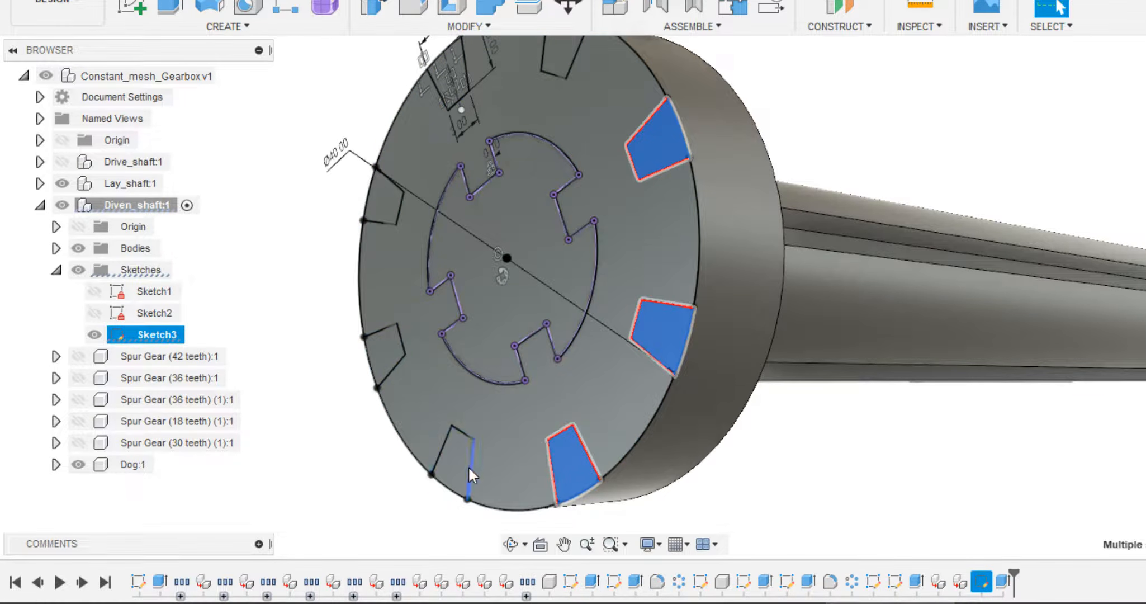
left_click(567, 72, "shift")
key("q")
scroll(689, 327, "down", 5)
middle_click_drag(700, 351, 649, 326, "shift")
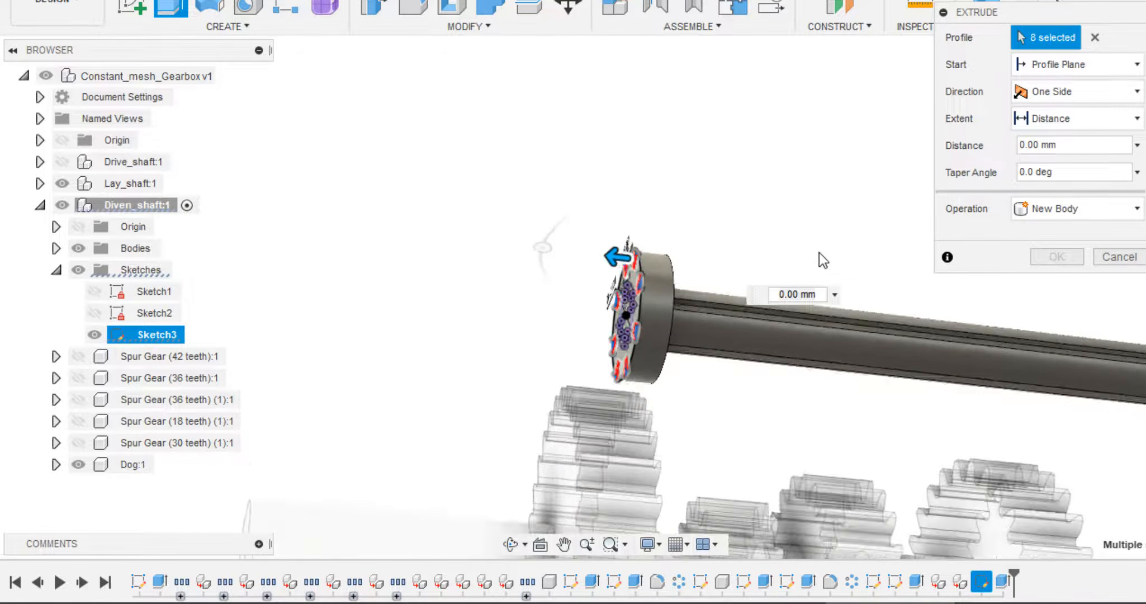
left_click_drag(597, 302, 580, 305)
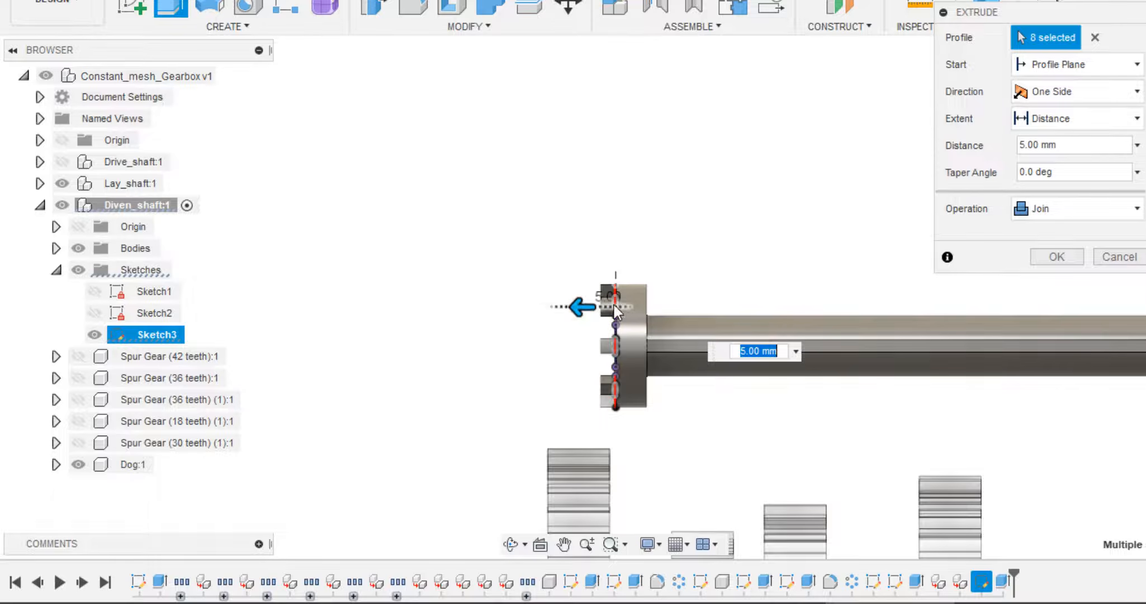
scroll(660, 302, "up", 3)
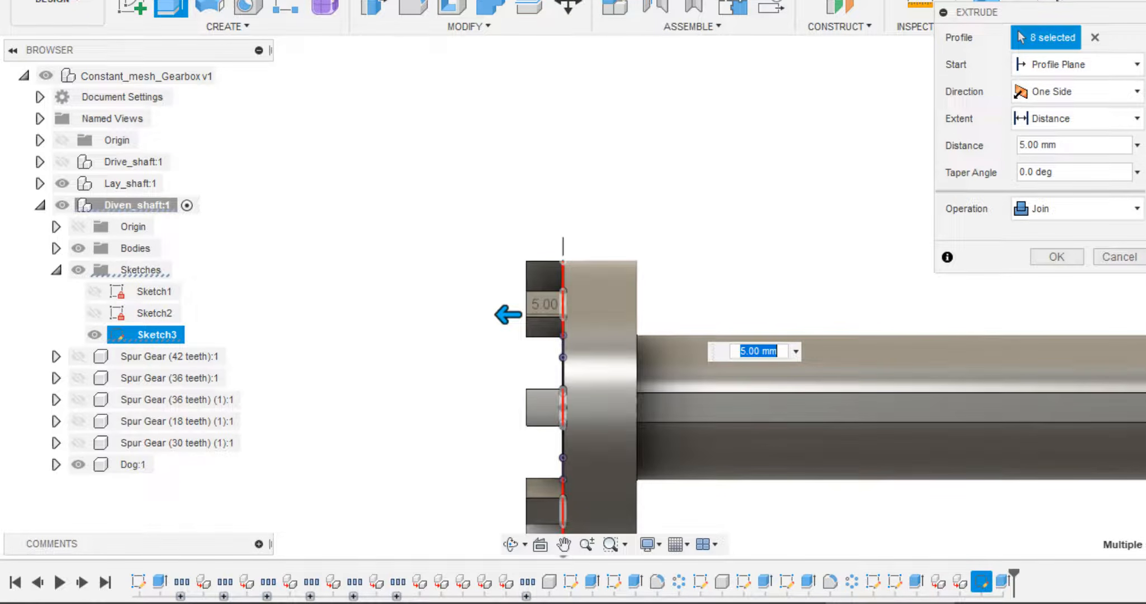
- Make the teeth extrusion two-sided with a 15 mm second side, and join it to the dog
left_click(1062, 91)
left_click(1064, 140)
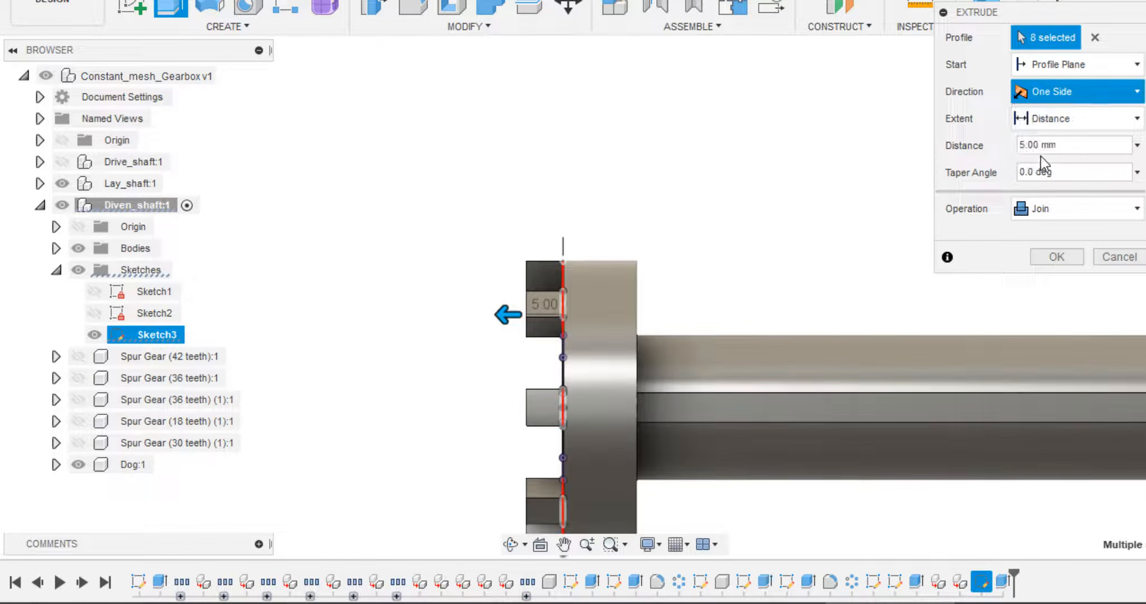
left_click_drag(589, 312, 699, 314)
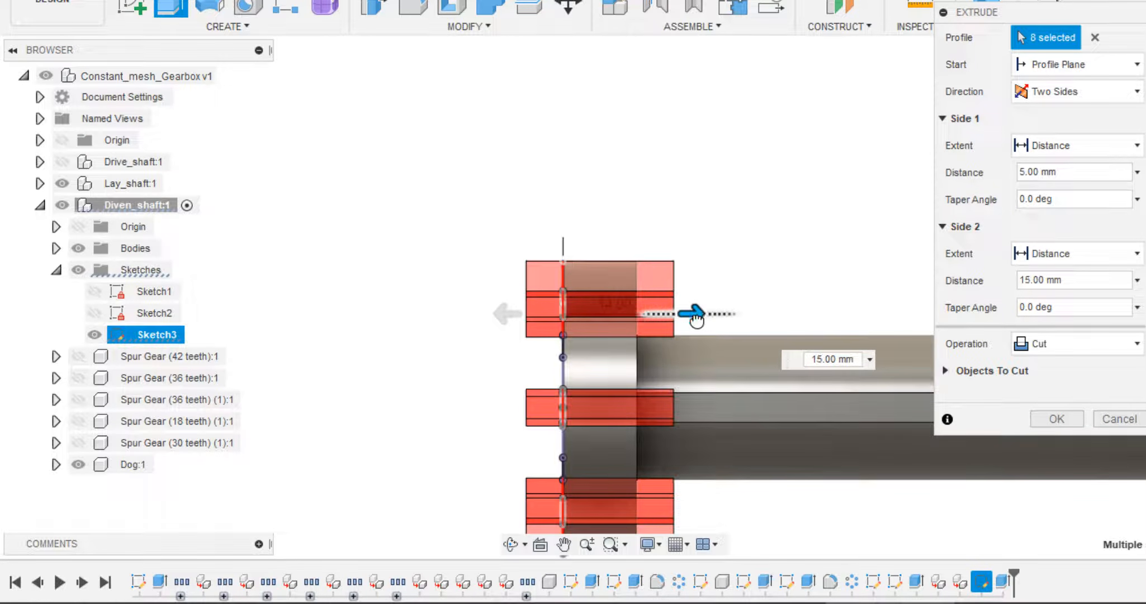
left_click(1100, 349)
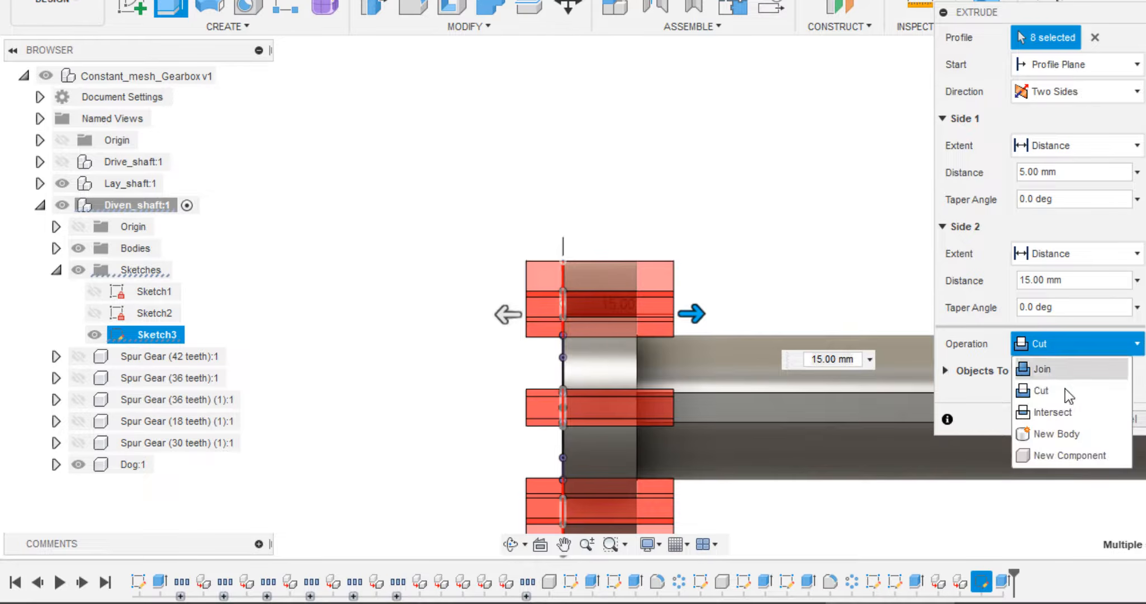
left_click(1055, 371)
middle_click_drag(680, 148, 634, 172, "shift")
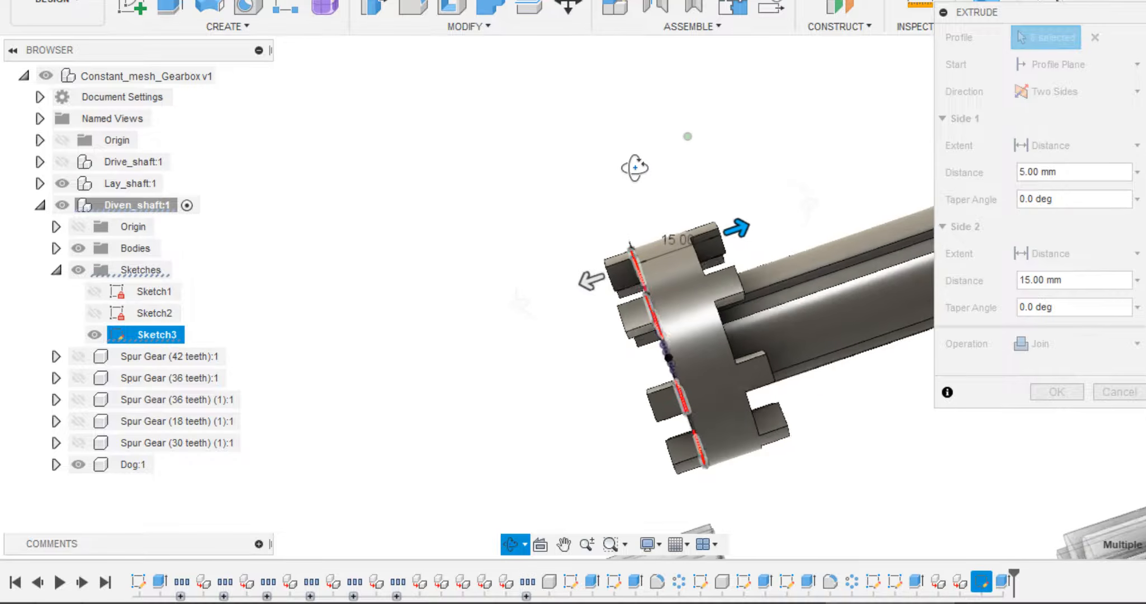
left_click(1057, 391)
- Hide the driven shaft's sketches and collapse its component branch
middle_click_drag(787, 174, 776, 133, "shift")
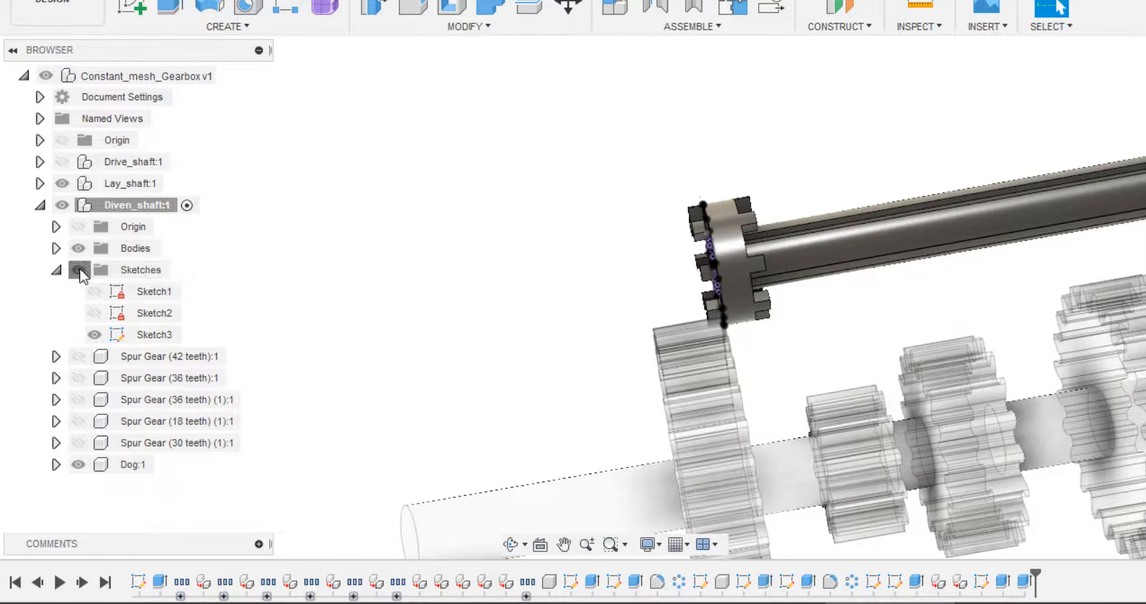
left_click(57, 270)
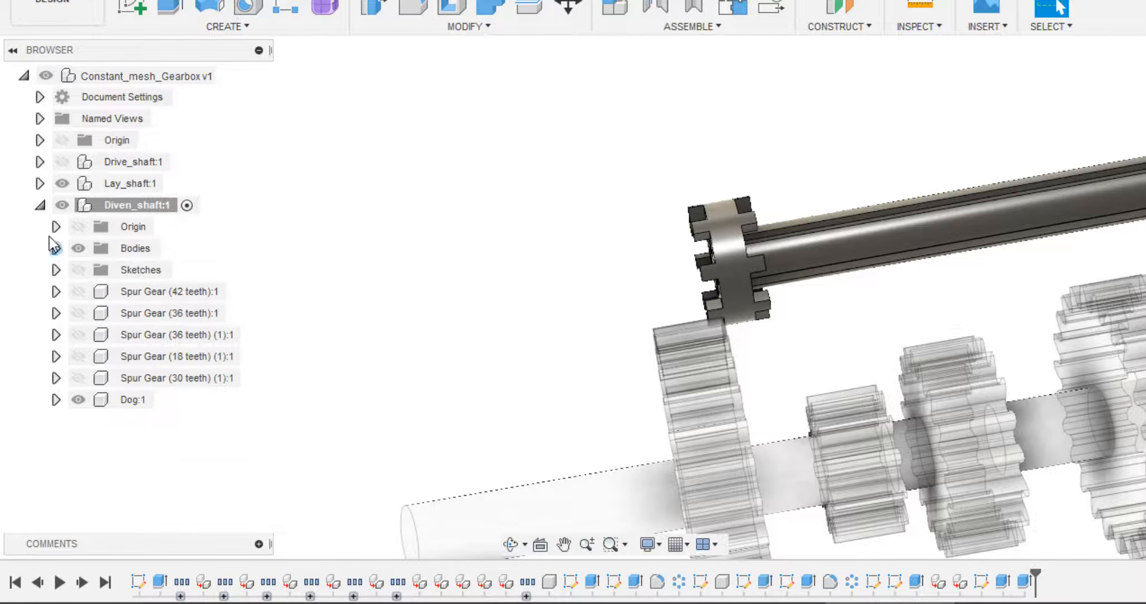
left_click(41, 205)
- Show the Drive_shaft component again and activate the top-level gearbox assembly
left_click(62, 162)
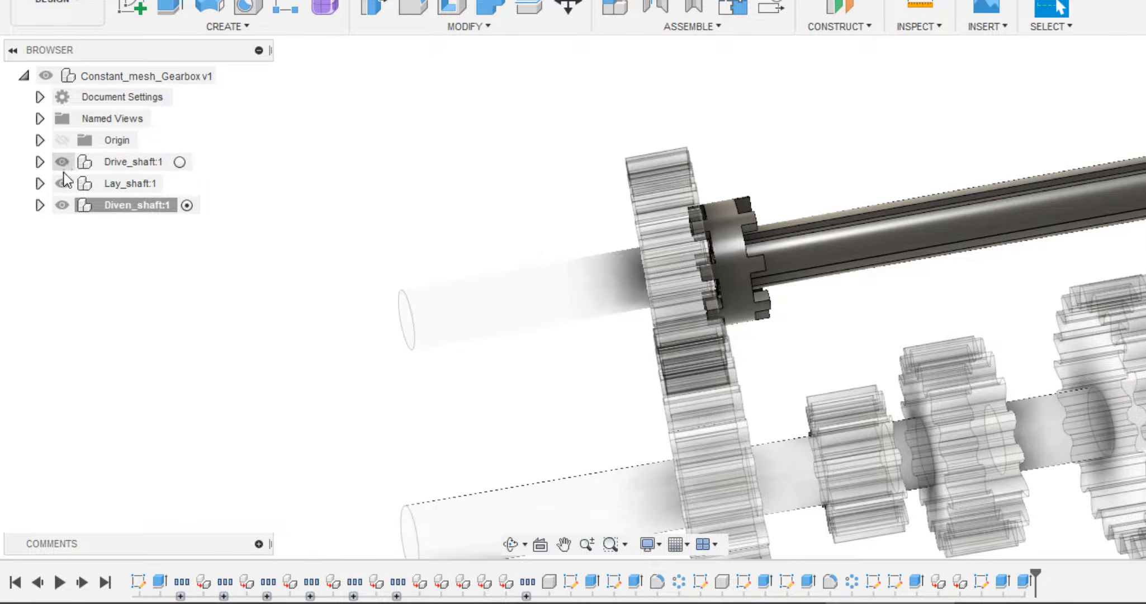
left_click(39, 184)
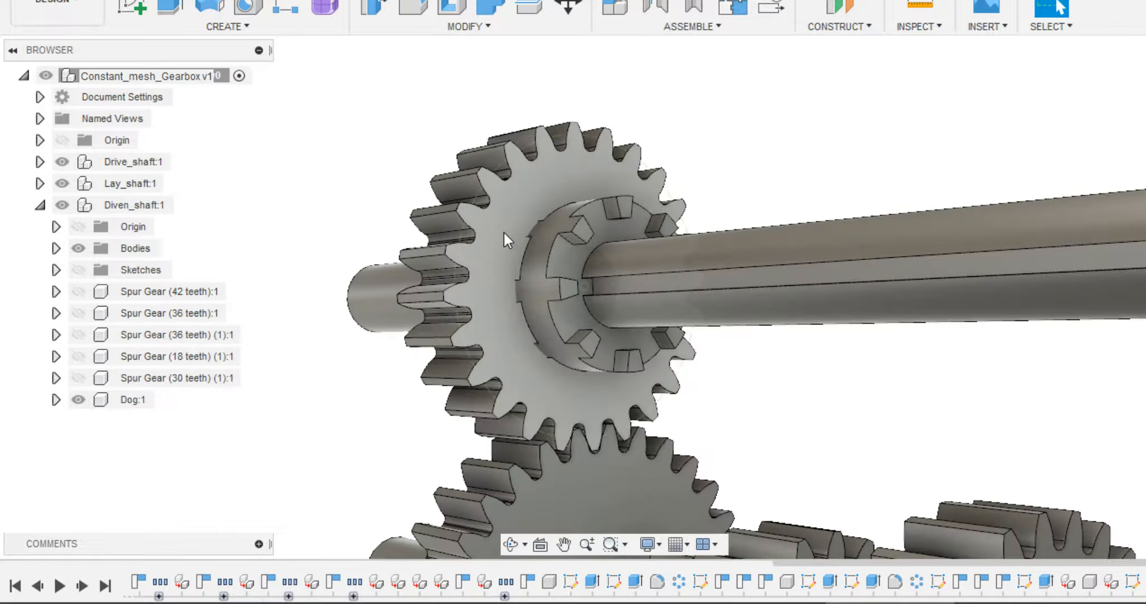
- Create a sketch on the drive shaft gear's flat face that meets the dog
left_click(503, 231)
right_click(504, 231)
left_click(480, 329)
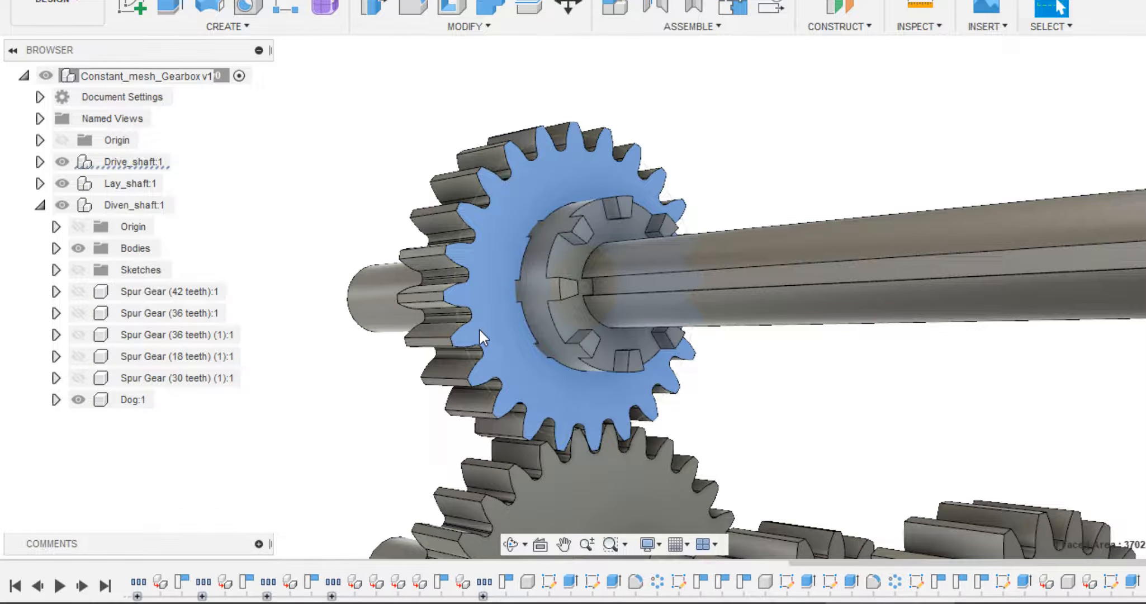
- Project the end faces of the dog's eight teeth onto the gear-face sketch, keeping the projection linked
mouse_move(538, 262)
middle_mouse_down("shift")
mouse_move(628, 283)
mouse_move(631, 317)
mouse_move(576, 296)
mouse_move(533, 297)
mouse_move(455, 324)
middle_mouse_up("shift")
scroll(641, 235, "up", 1)
scroll(641, 235, "up", 3)
left_click(716, 253)
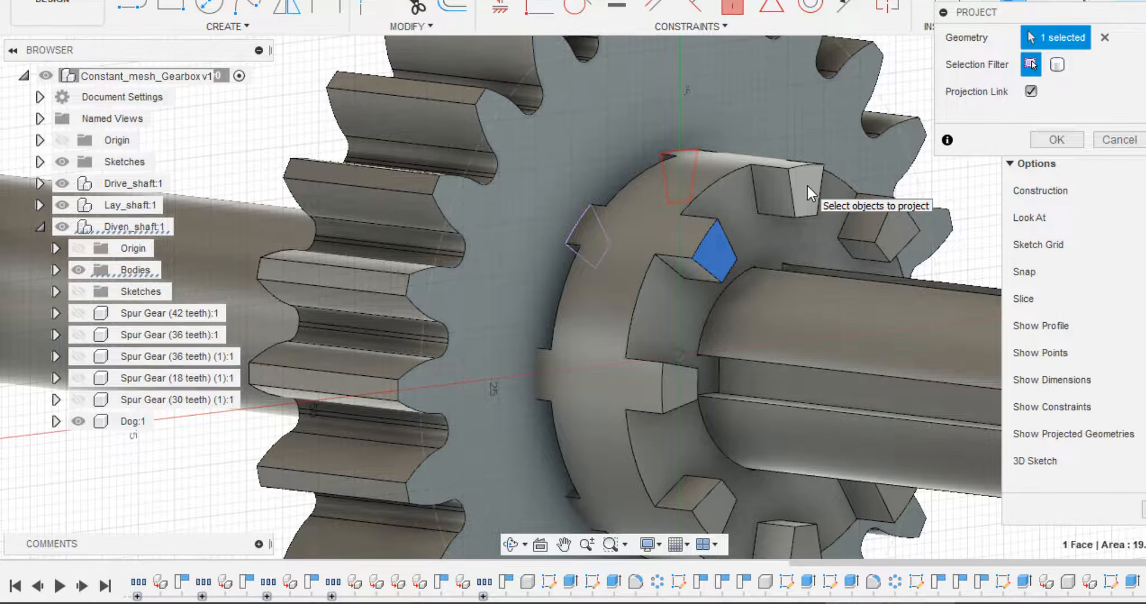
left_click(807, 183)
left_click(681, 386)
middle_click_drag(718, 486, 563, 277)
left_click(560, 297)
left_click(649, 338)
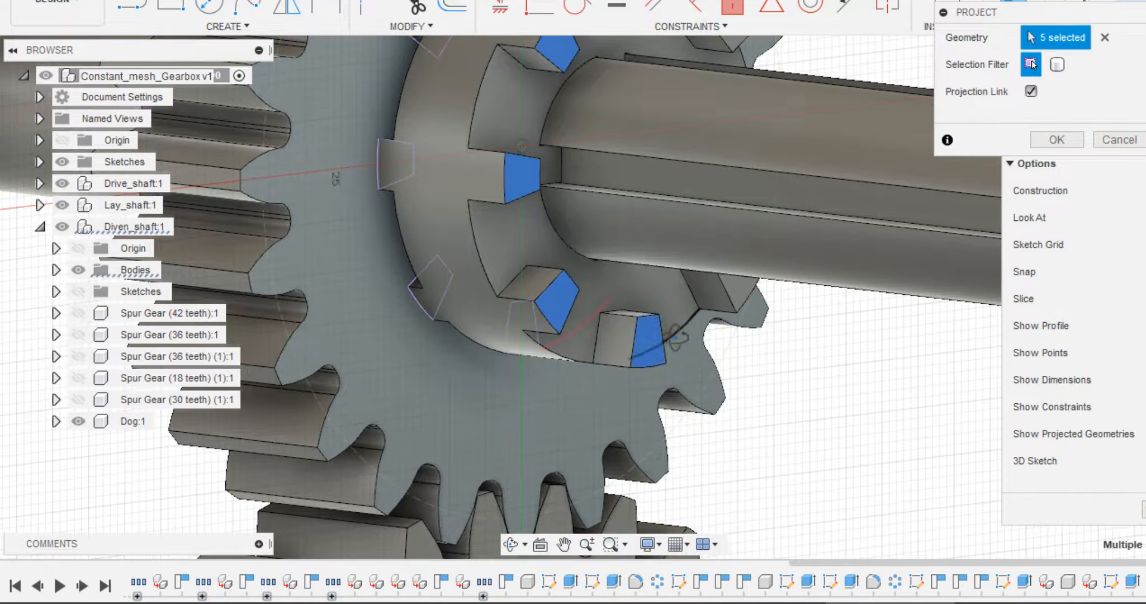
middle_click_drag(675, 338, 576, 302, "shift")
left_click(584, 270)
left_click(626, 139)
middle_click_drag(584, 234, 593, 443)
left_click(594, 227)
middle_click_drag(464, 225, 570, 251, "shift")
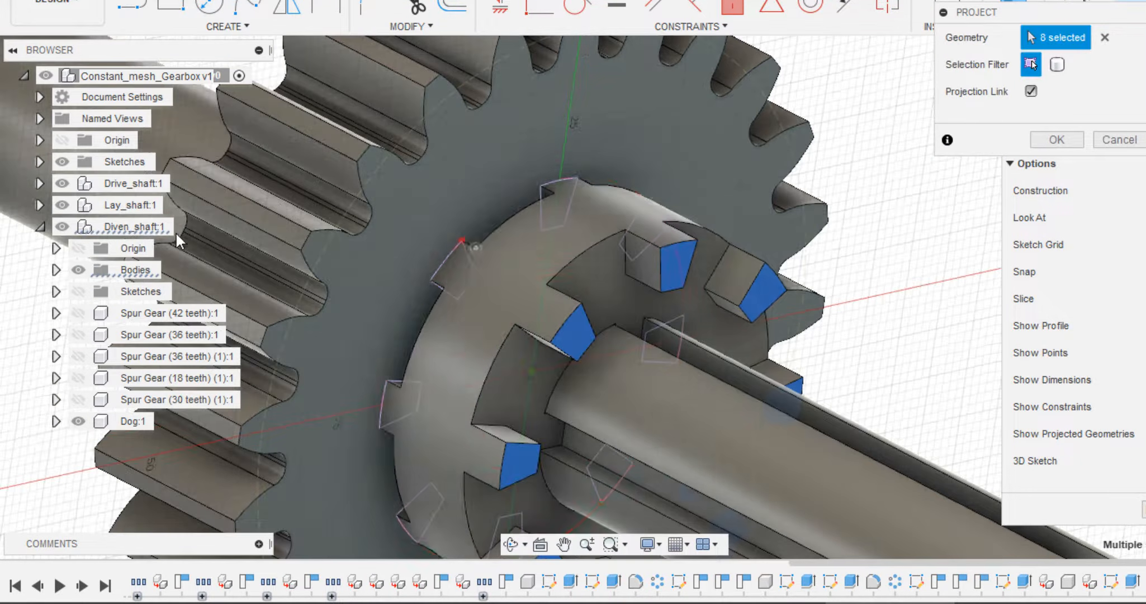
left_click(1056, 144)
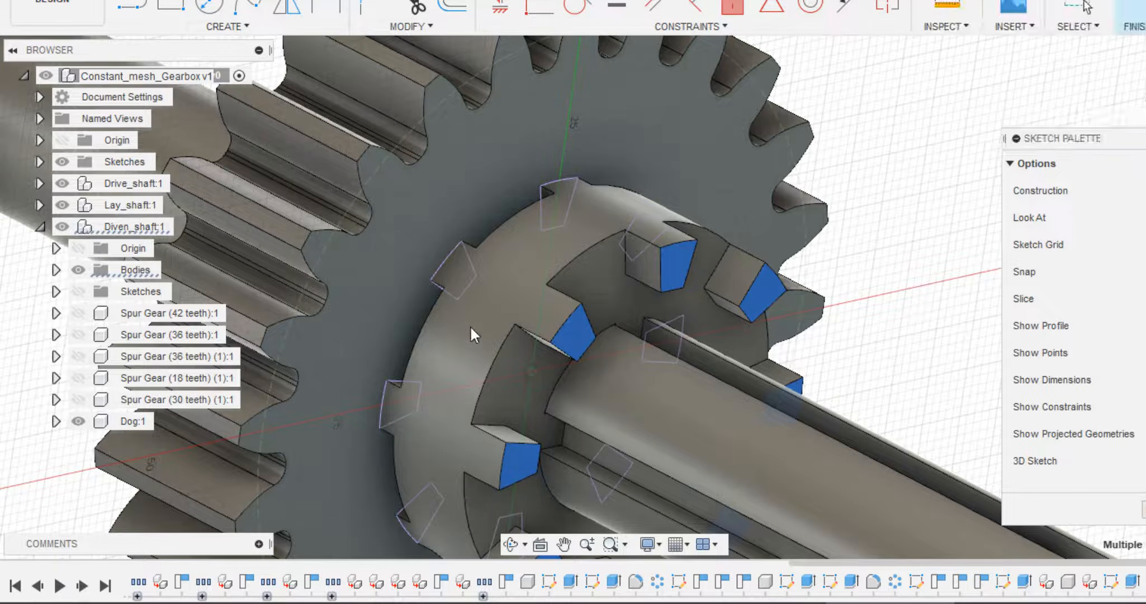
- Hide the Bodies folder of the Diven_shaft component to uncover the projected profiles on the drive gear
scroll(491, 286, "down", 1)
left_click(492, 286)
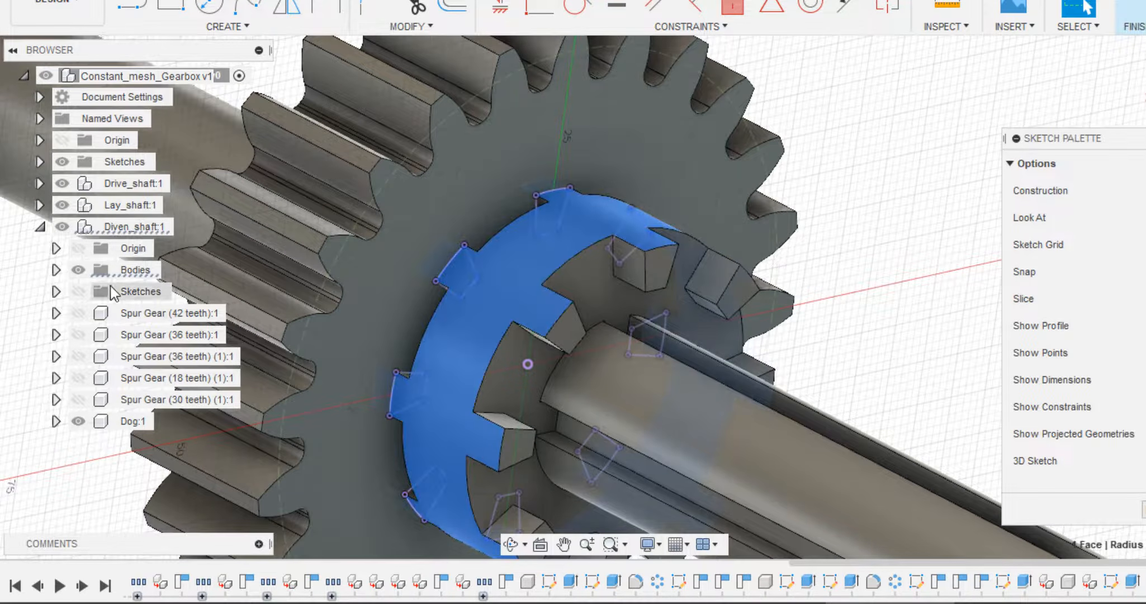
left_click(82, 268)
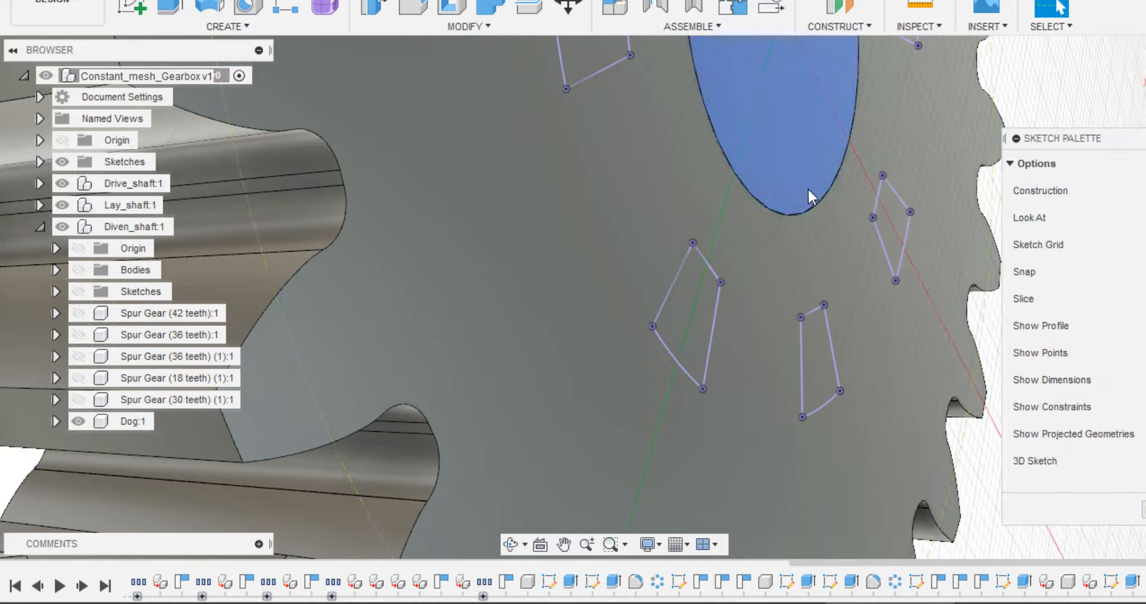
- Extrude the eight projected tooth profiles 5 mm from the drive gear's face with the Join operation
key("q")
left_click(689, 299)
scroll(679, 209, "down", 4)
middle_click_drag(678, 208, 538, 278, "shift")
left_click(650, 180)
left_click(545, 222)
left_click(627, 106)
left_click(705, 126)
left_click(738, 219)
left_click(734, 335)
left_click(676, 432)
left_click_drag(694, 439, 710, 444)
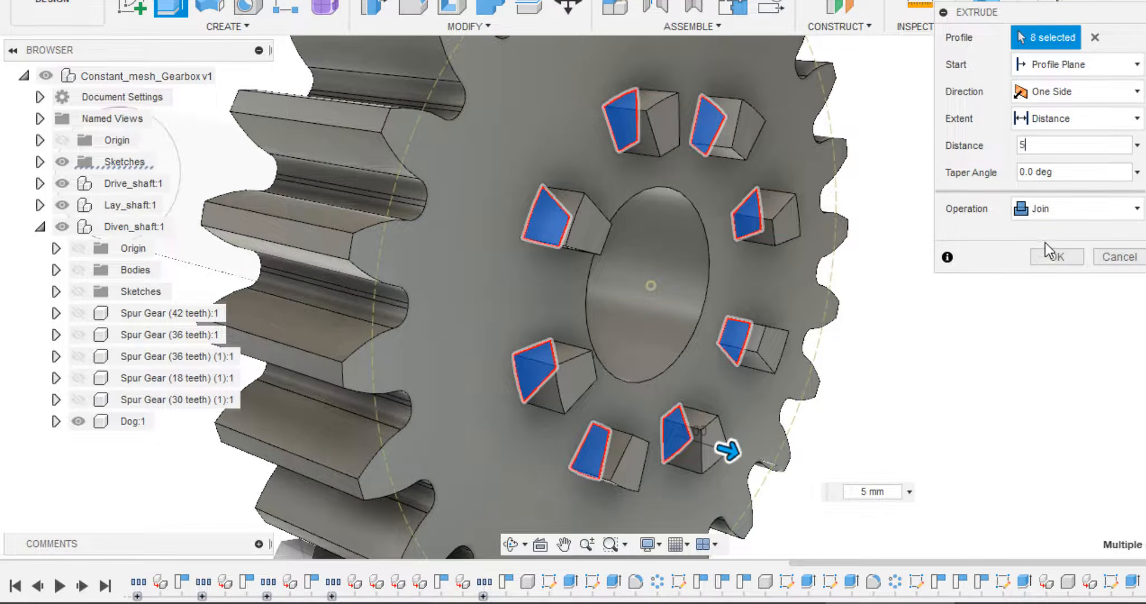
left_click(1054, 263)
- Show the 42-tooth spur gear of the driven shaft while its other spur gears stay hidden
scroll(770, 182, "down", 4)
middle_click_drag(796, 156, 828, 201, "shift")
scroll(587, 263, "down", 2)
left_click(76, 400)
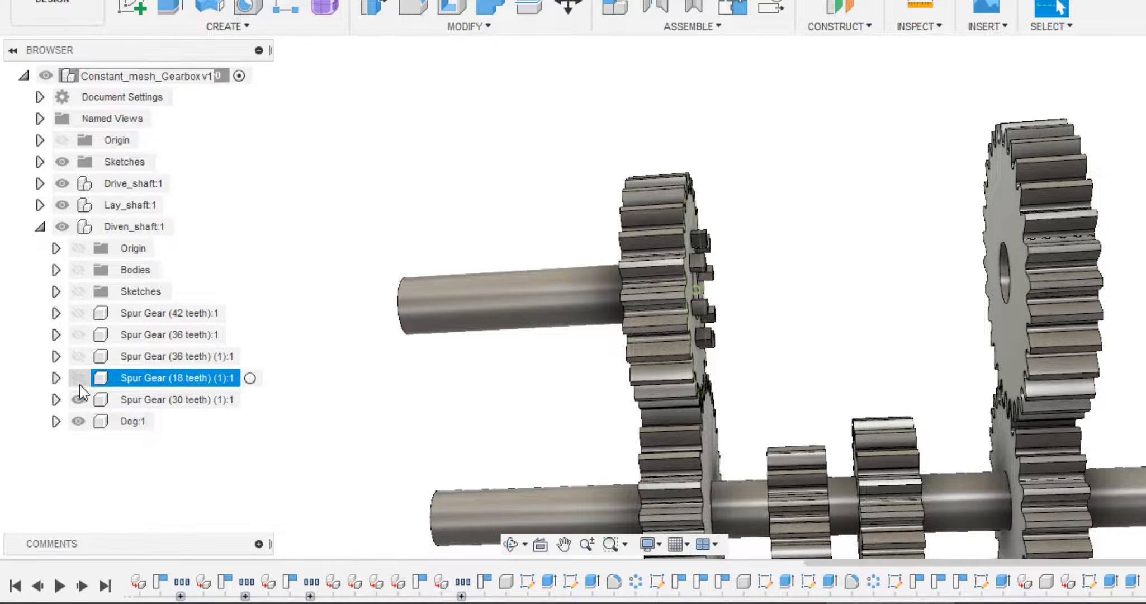
left_click(78, 400)
left_click(78, 314)
- Create a sketch on the 42-tooth gear's flat face that faces the drive gear
middle_click_drag(229, 264, 400, 248, "shift")
left_click(691, 215)
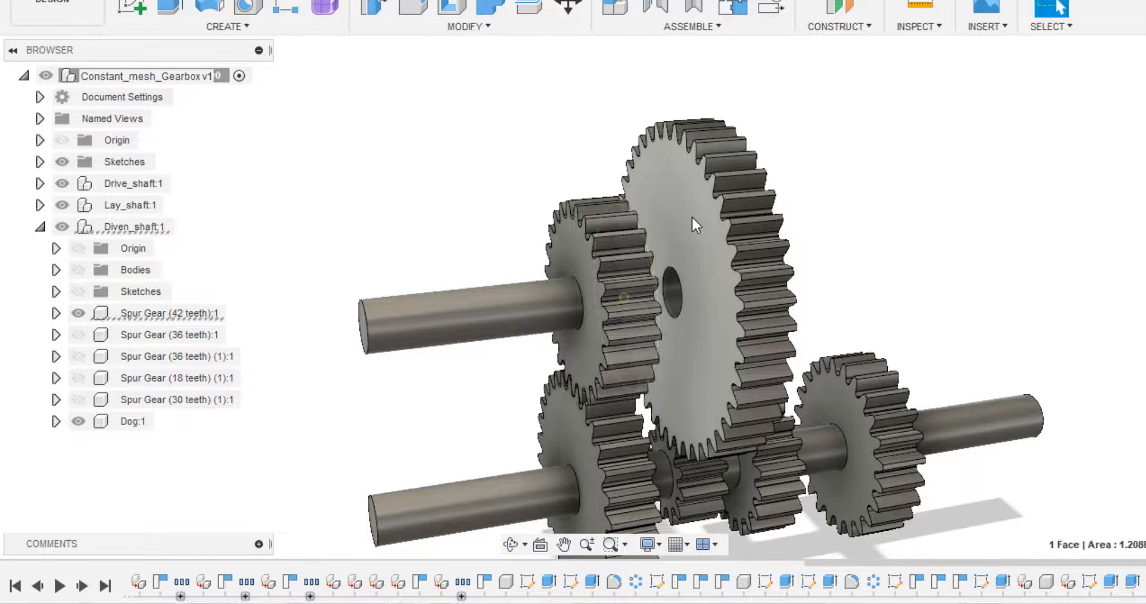
right_click(691, 215)
left_click(666, 313)
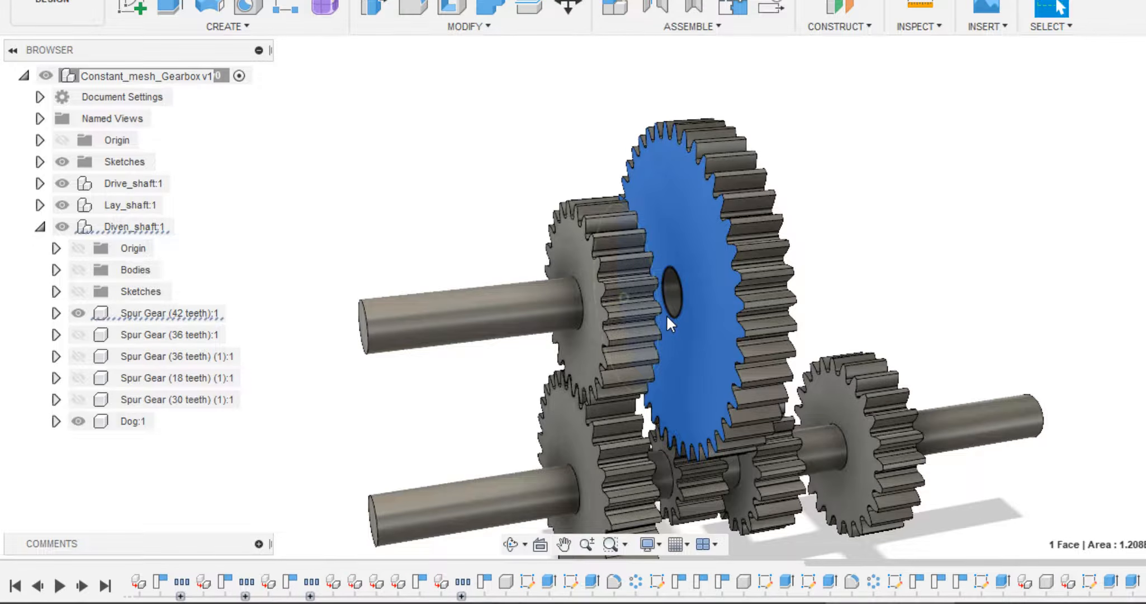
mouse_move(633, 311)
middle_mouse_down("shift")
mouse_move(439, 348)
mouse_move(453, 331)
middle_mouse_up("shift")
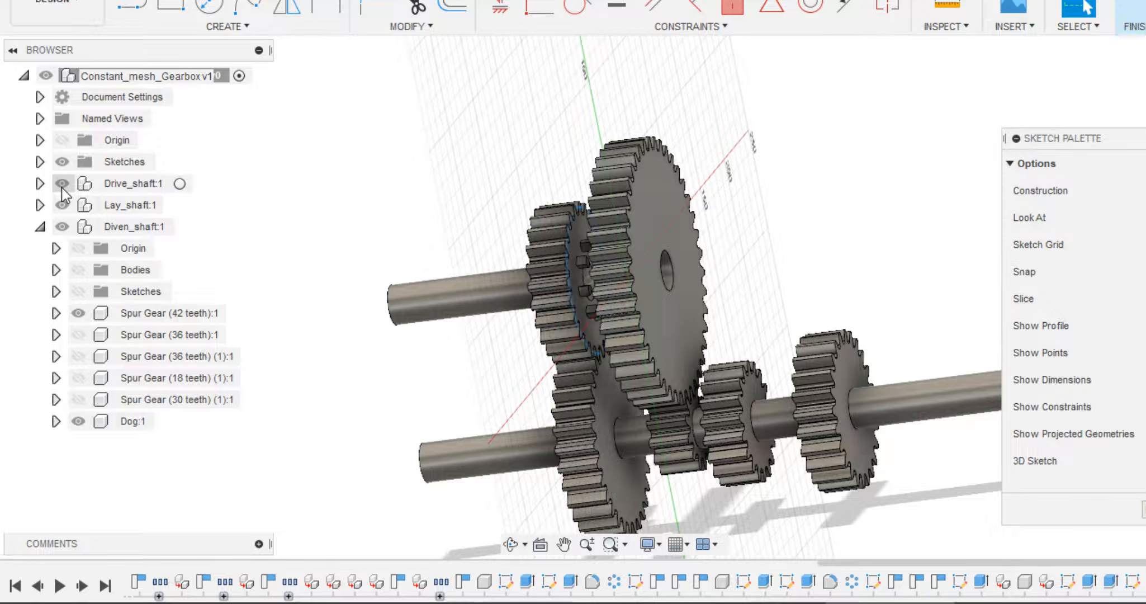
- Project the end faces of the drive gear's eight dog teeth onto the 42-tooth gear's sketch, keeping the projection linked
scroll(588, 286, "up", 10)
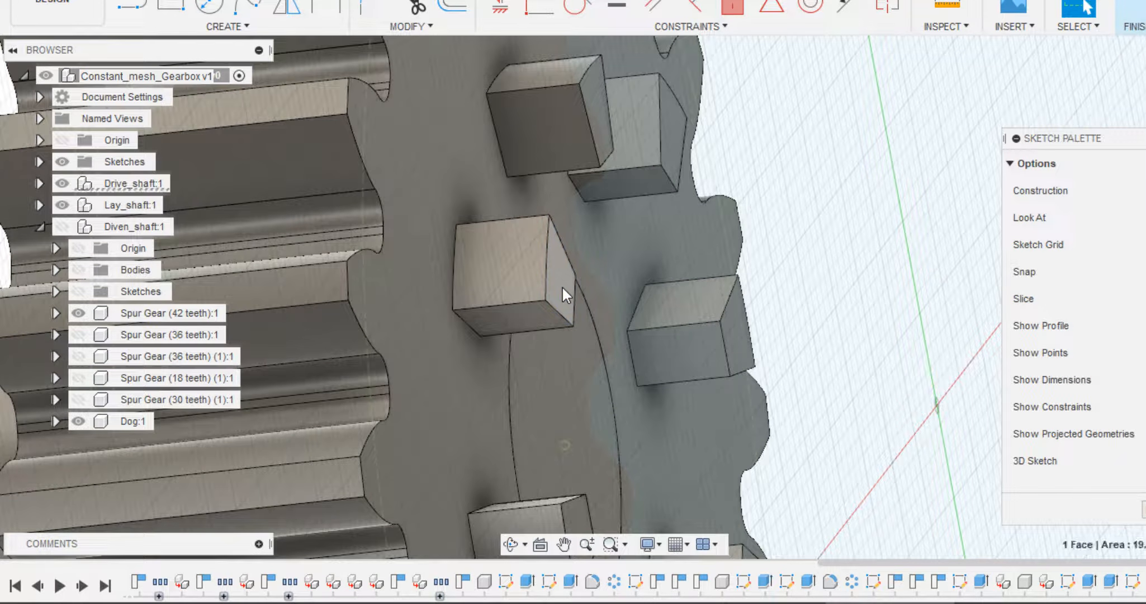
left_click(562, 286)
key("p")
left_click(598, 119)
left_click(671, 122)
left_click(733, 338)
scroll(727, 339, "down", 3)
scroll(624, 385, "up", 2)
left_click(639, 446)
scroll(659, 369, "down", 2)
scroll(659, 368, "down", 3)
scroll(671, 492, "up", 4)
left_click(616, 272)
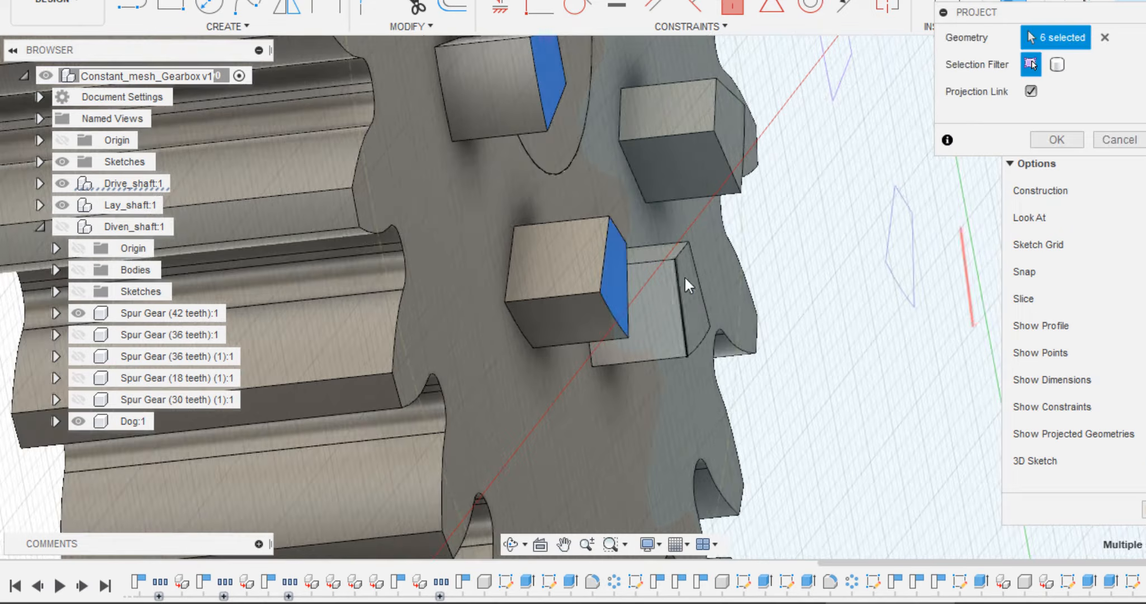
left_click(685, 288)
left_click(731, 123)
scroll(626, 234, "down", 3)
scroll(619, 245, "down", 2)
middle_click_drag(619, 244, 624, 414)
left_click(1056, 140)
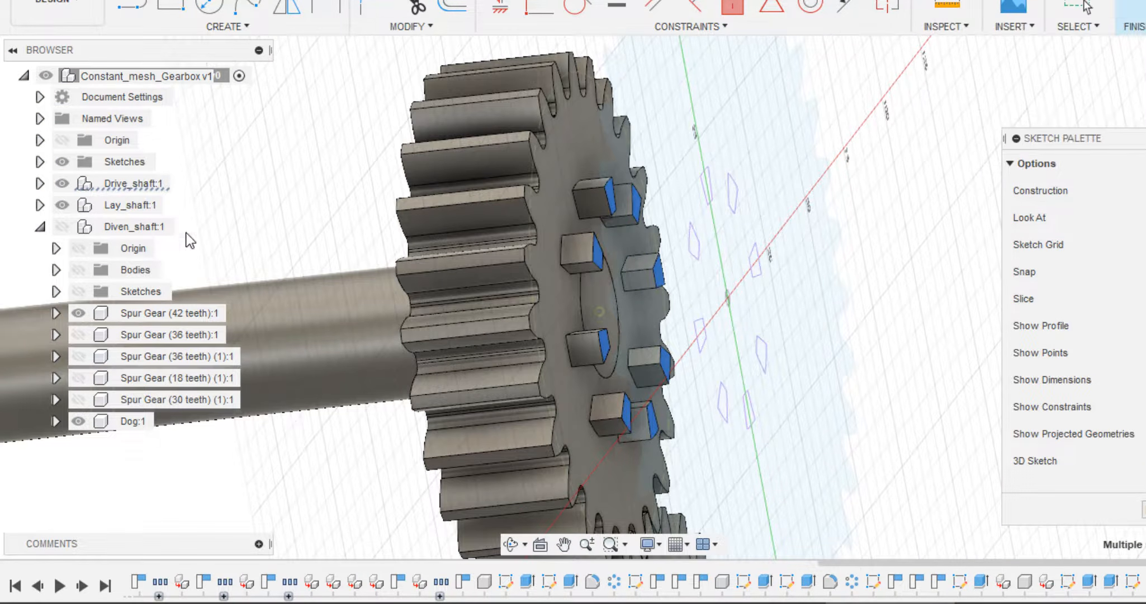
- Show the Diven_shaft component again and hide the Drive_shaft component
left_click(62, 226)
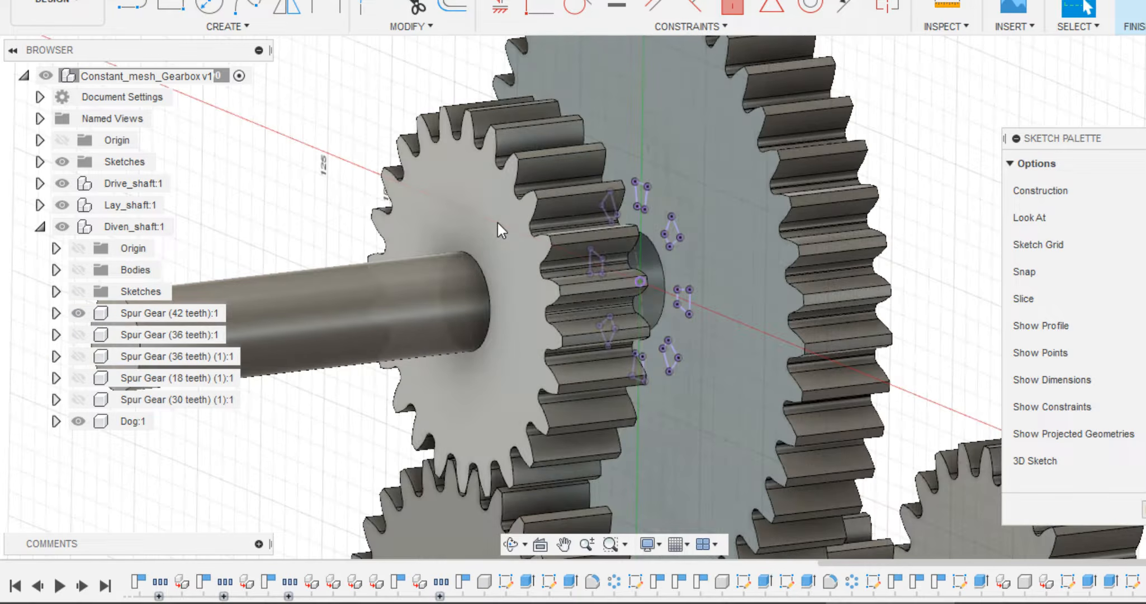
left_click(62, 183)
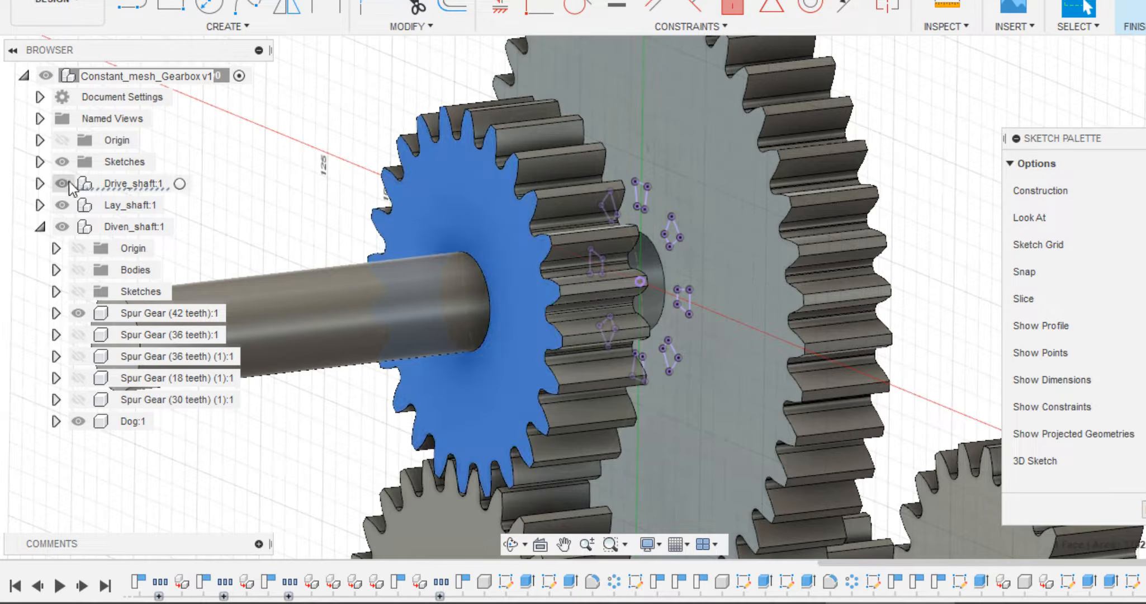
scroll(630, 221, "up", 4)
- Extrude the eight projected tooth profiles 5 mm outward from the 42-tooth gear's face with the Join operation
left_click(701, 234)
left_click(634, 174, "ctrl")
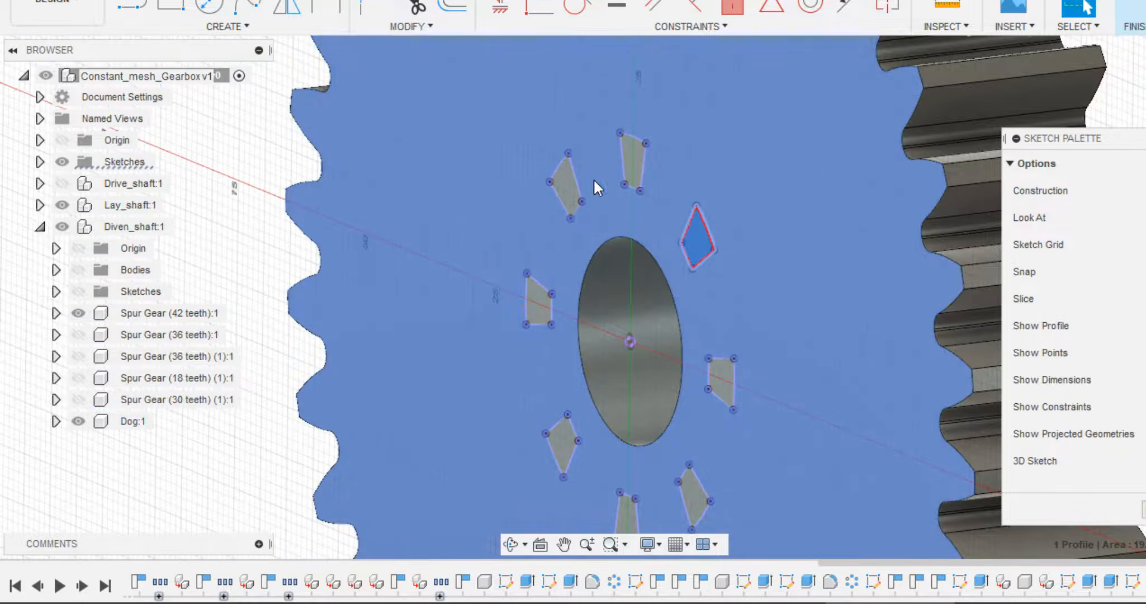
left_click(569, 189, "ctrl")
left_click(539, 304, "ctrl")
left_click(563, 444, "ctrl")
middle_click_drag(637, 336, 637, 149)
left_click(626, 341, "ctrl")
left_click(697, 317, "ctrl")
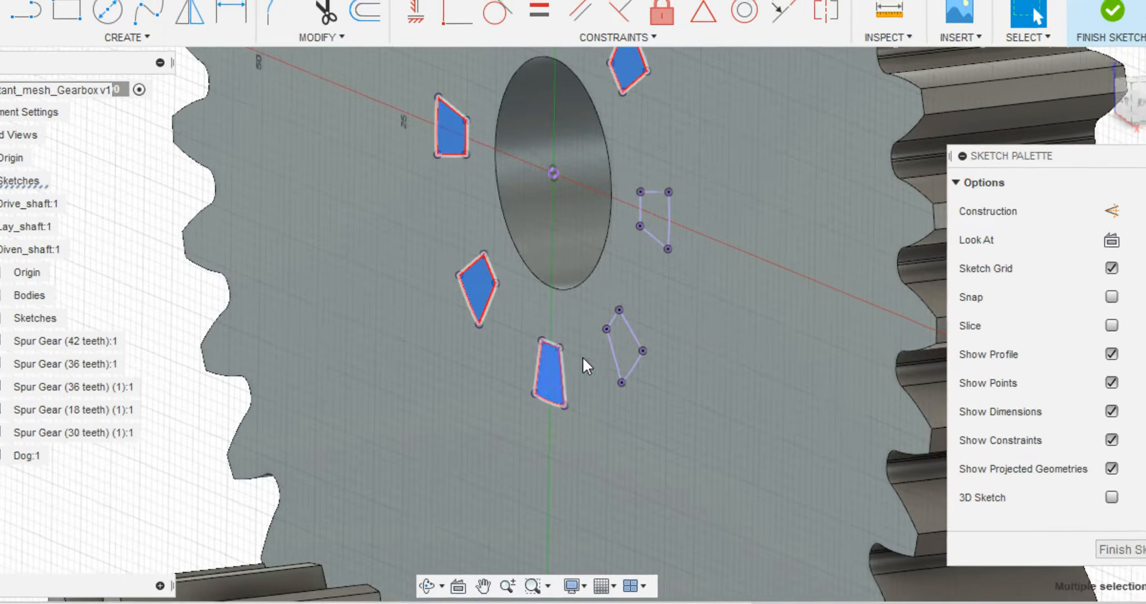
left_click(581, 241, "ctrl")
scroll(512, 359, "down", 5)
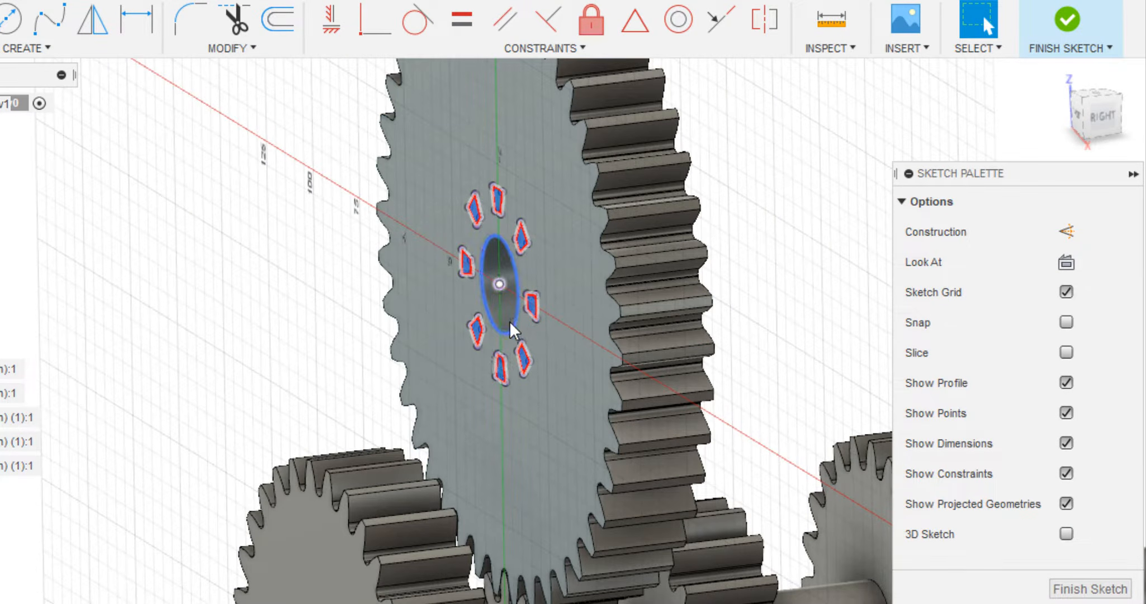
key("e")
scroll(482, 254, "up", 3)
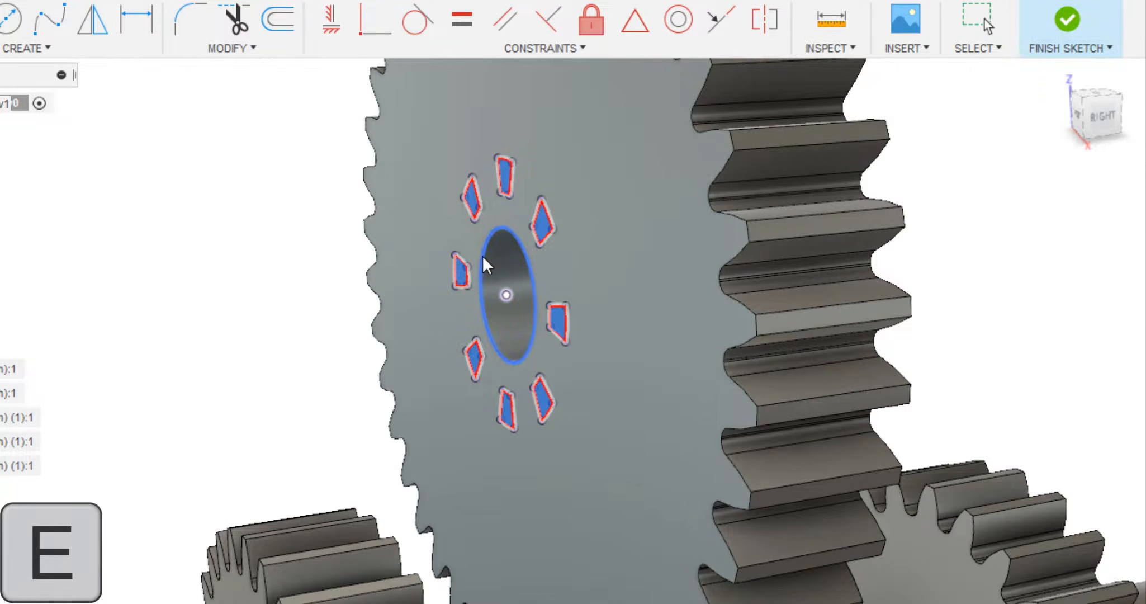
left_click_drag(531, 323, 517, 325)
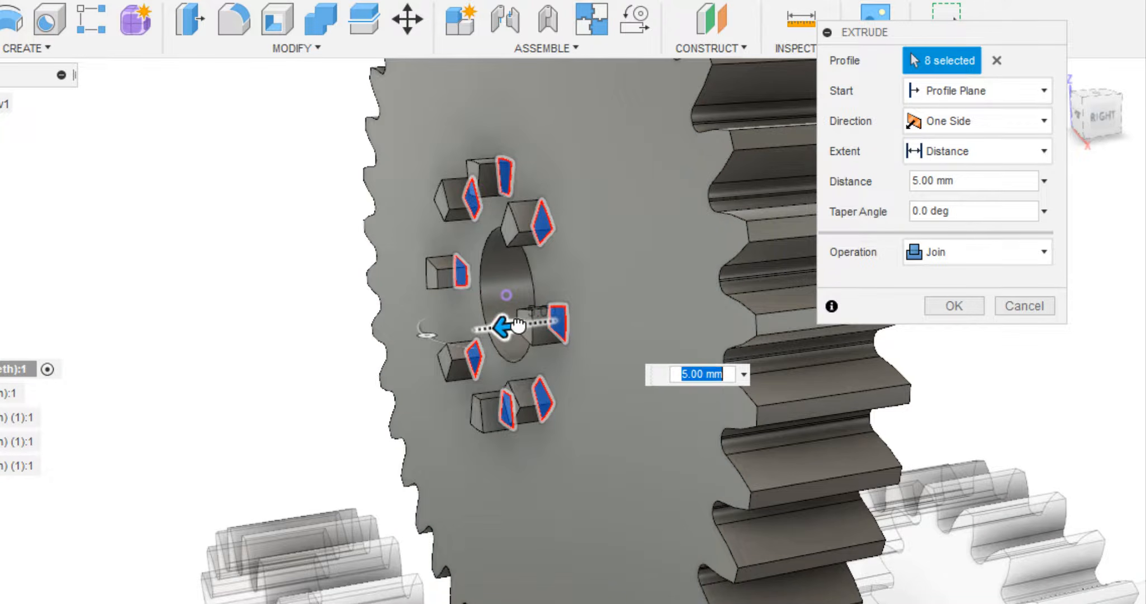
left_click(955, 303)
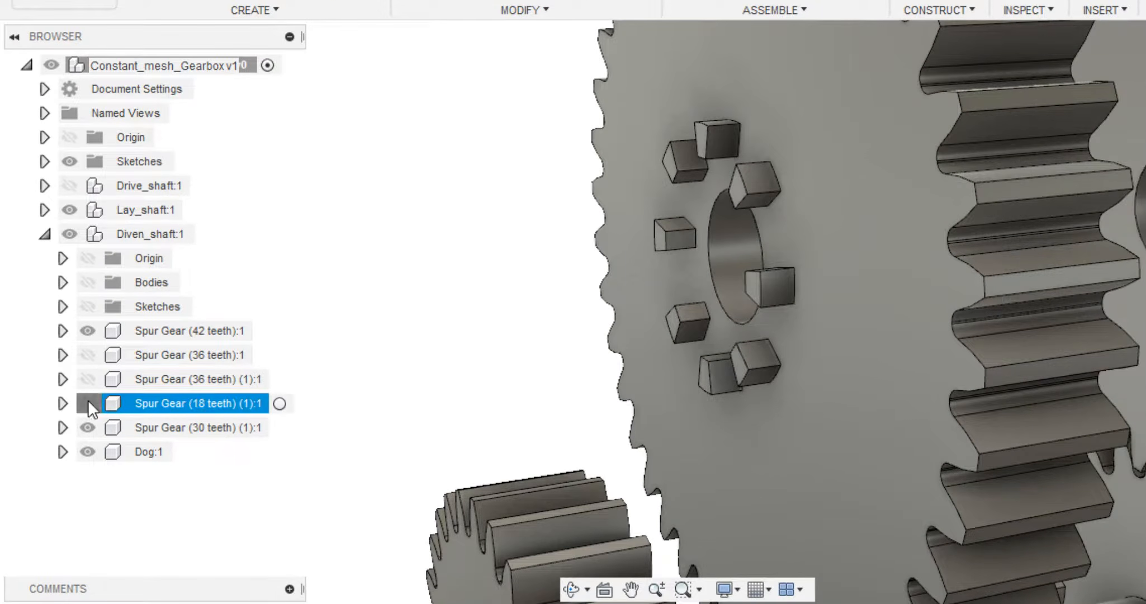
- Show the driven shaft's remaining spur gears and bodies along with the Drive_shaft component
left_click(88, 403)
left_click(88, 379)
left_click(87, 355)
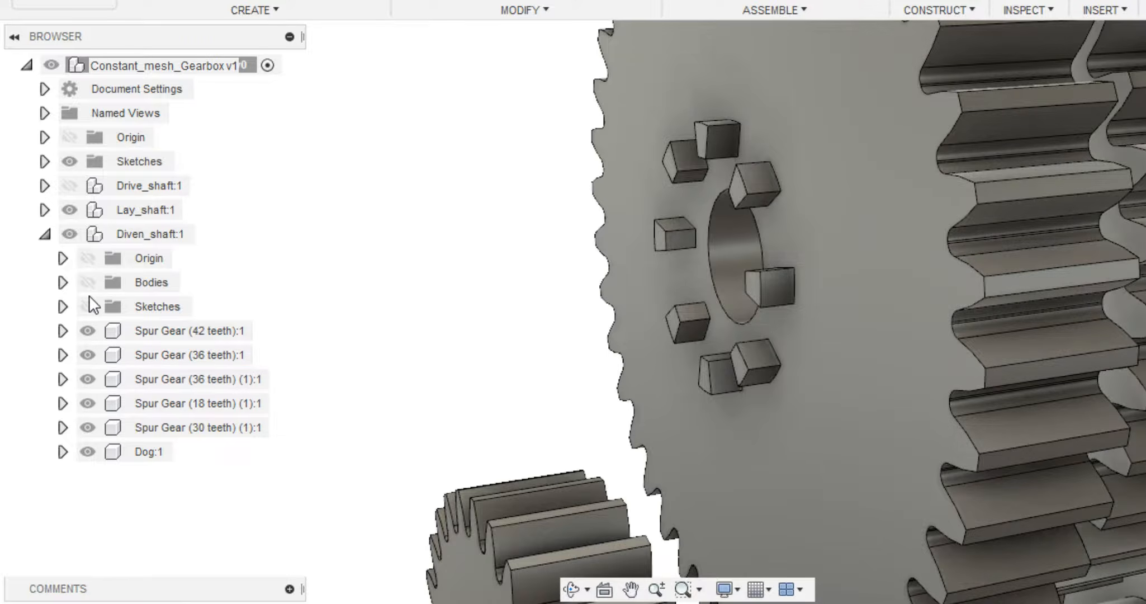
scroll(635, 306, "down", 5)
left_click(73, 187)
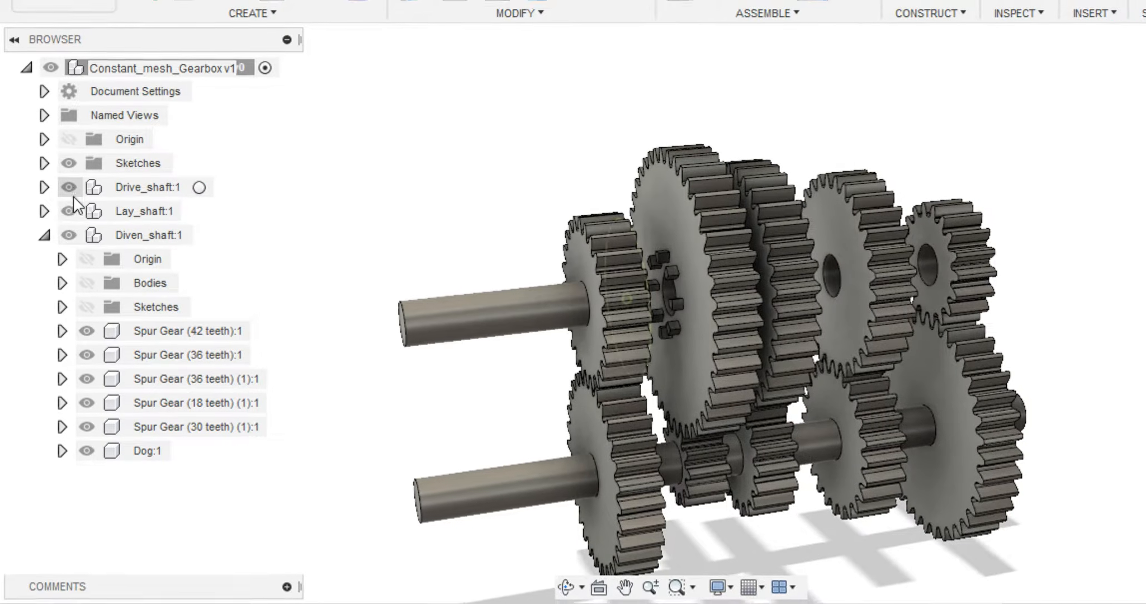
left_click(88, 283)
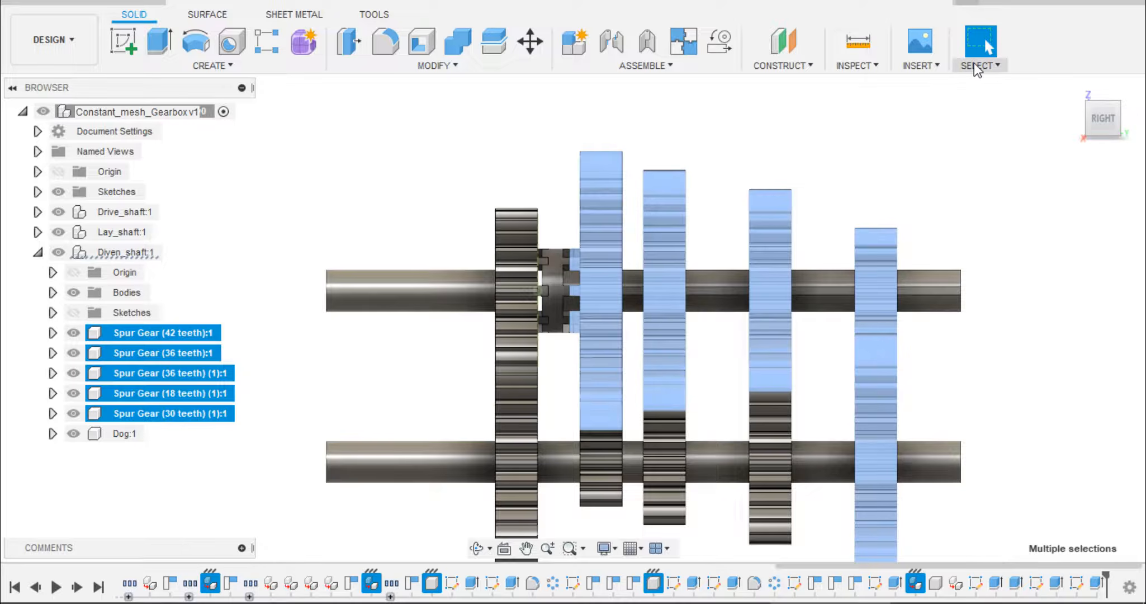
- Limit the selection filters to Bodies, with Select Through enabled
left_click(976, 63)
mouse_move(1036, 217)
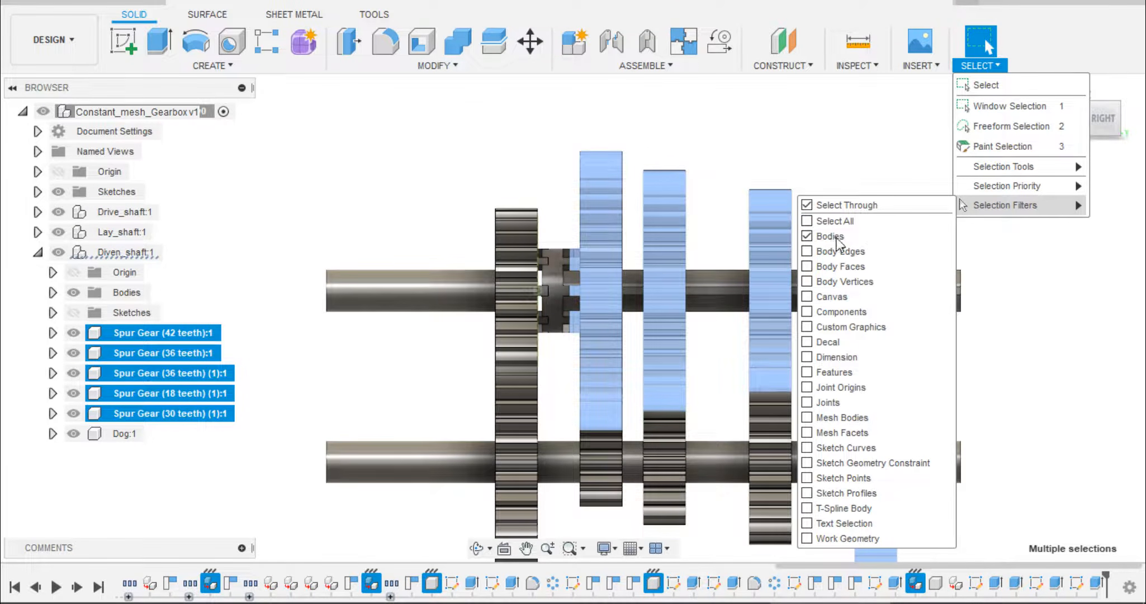
left_click(869, 183)
- Move the eight gear bodies of the four pairs beyond the dog away from it, with a Z distance of -10 mm
left_click(612, 333)
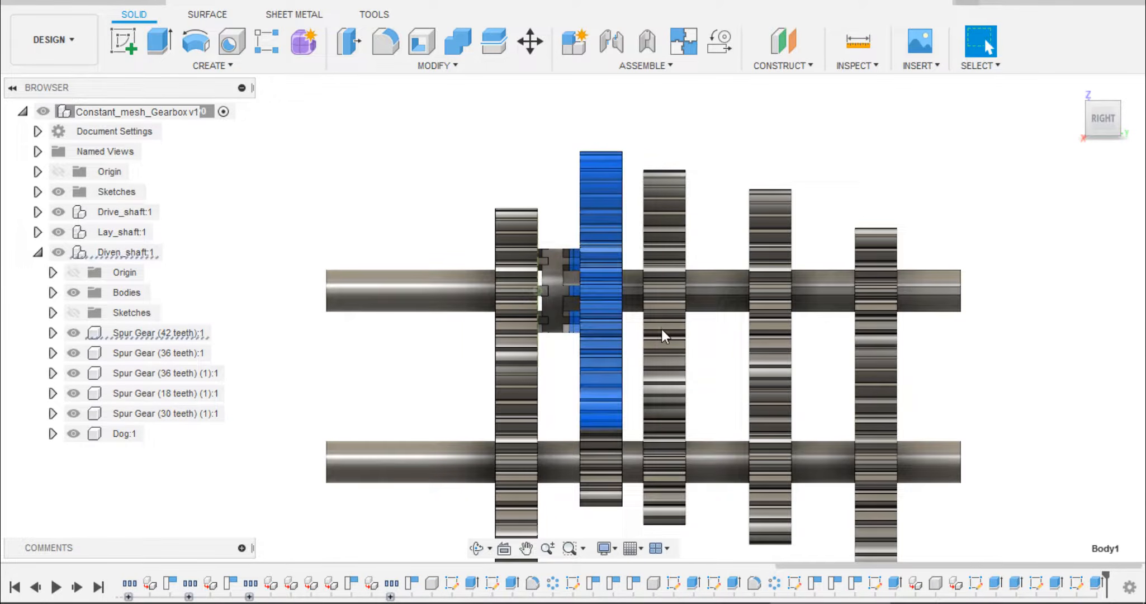
left_click(673, 335, "ctrl")
left_click(781, 343, "ctrl")
left_click(869, 403, "ctrl")
left_click(769, 443, "ctrl")
left_click(871, 293, "ctrl")
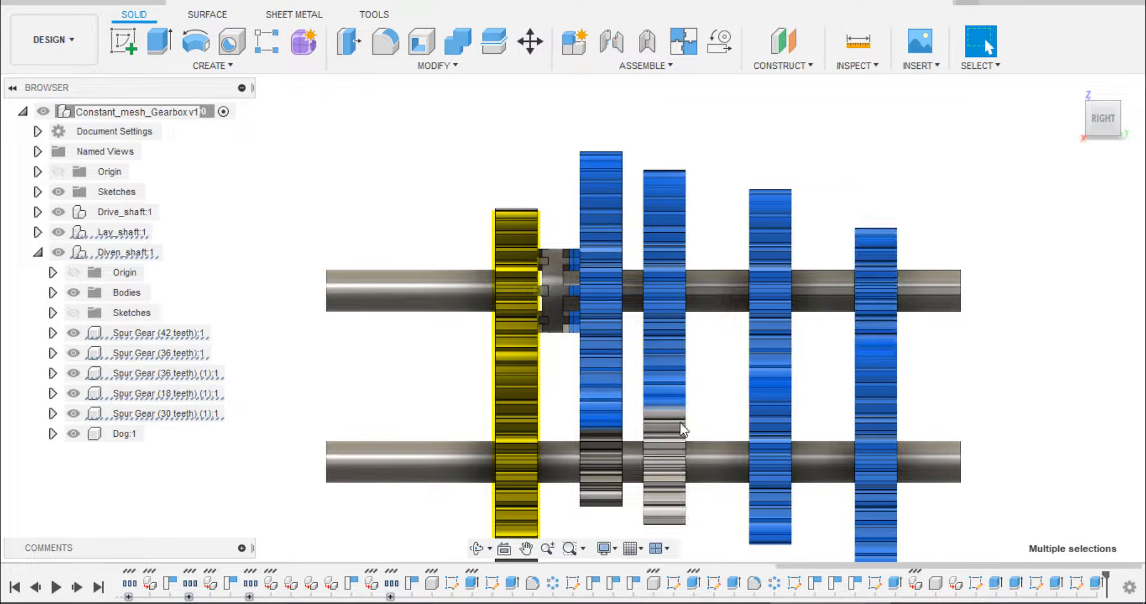
left_click(592, 476, "ctrl")
key("m")
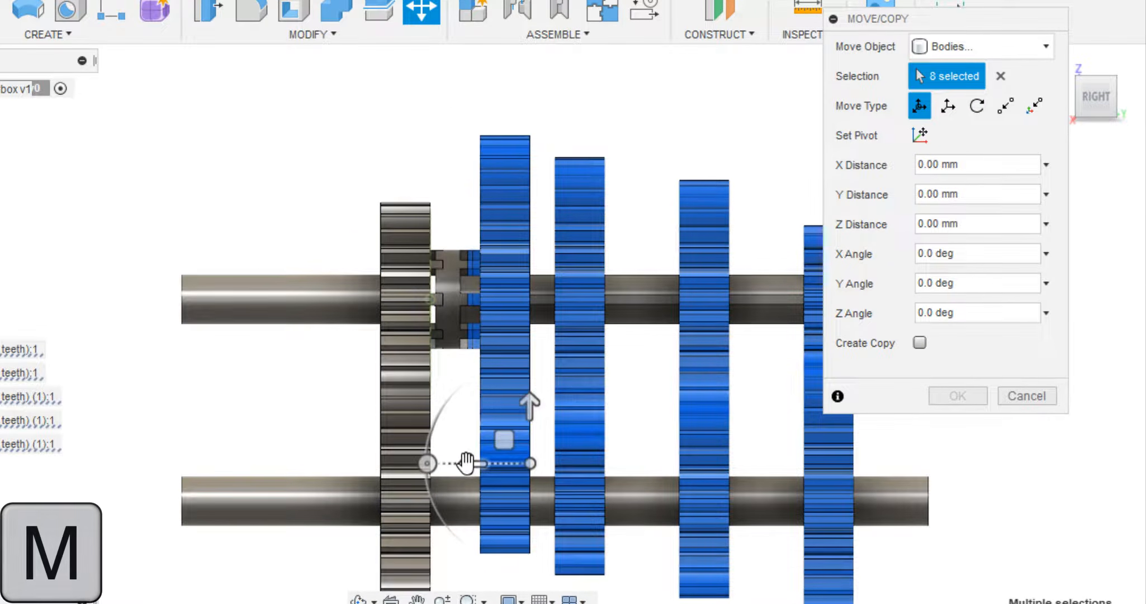
left_click_drag(496, 454, 508, 454)
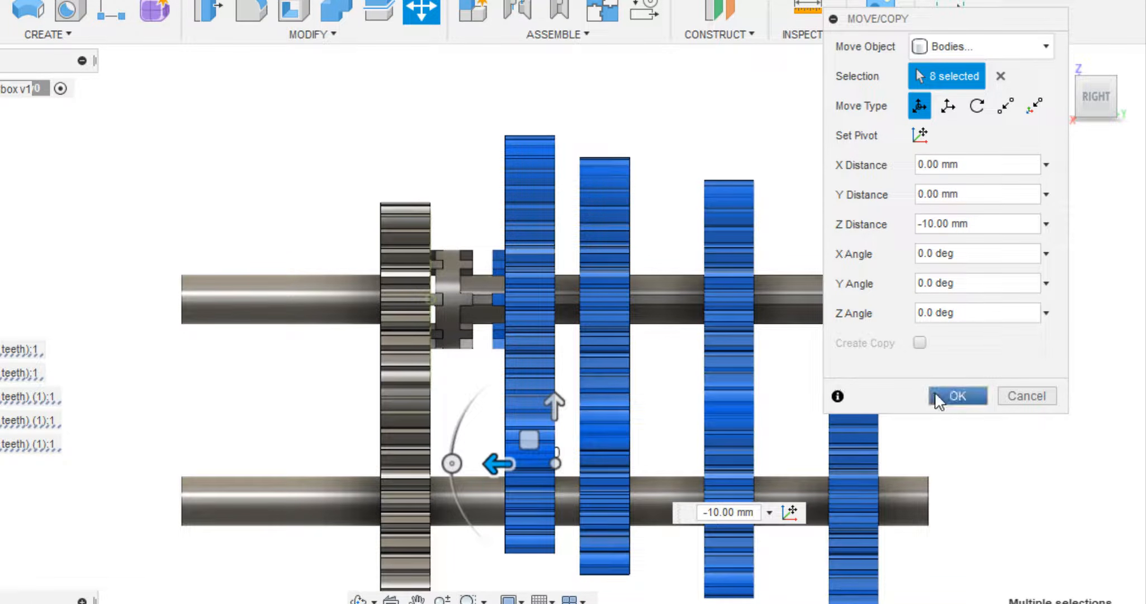
left_click(956, 396)
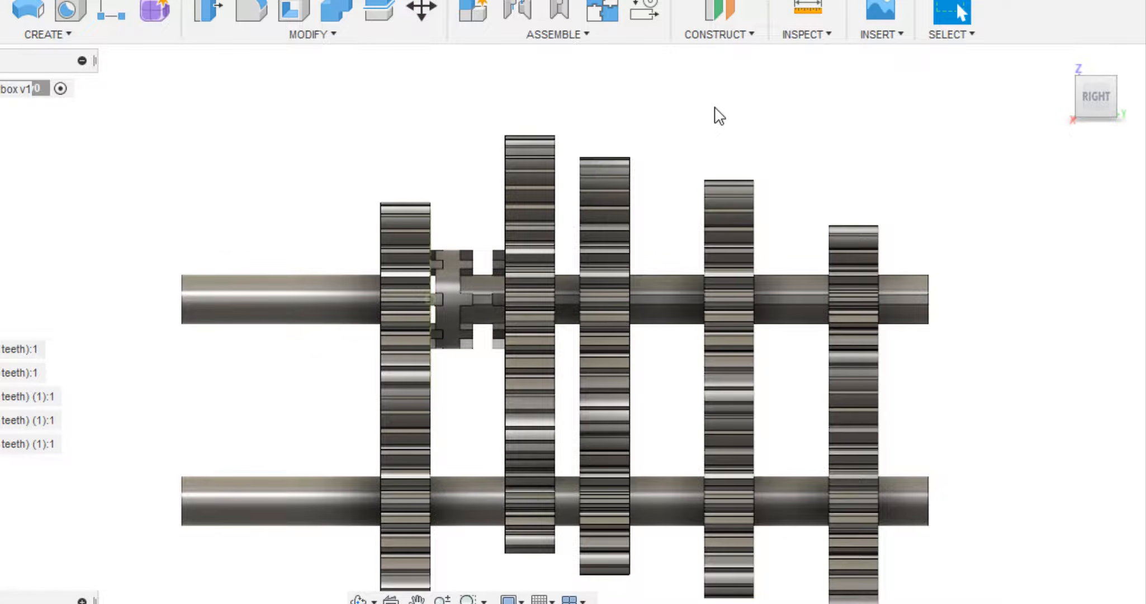
- Move the dog body 8 mm in Y along the driven shaft, between the drive gear and the 42-tooth gear
left_click(446, 284)
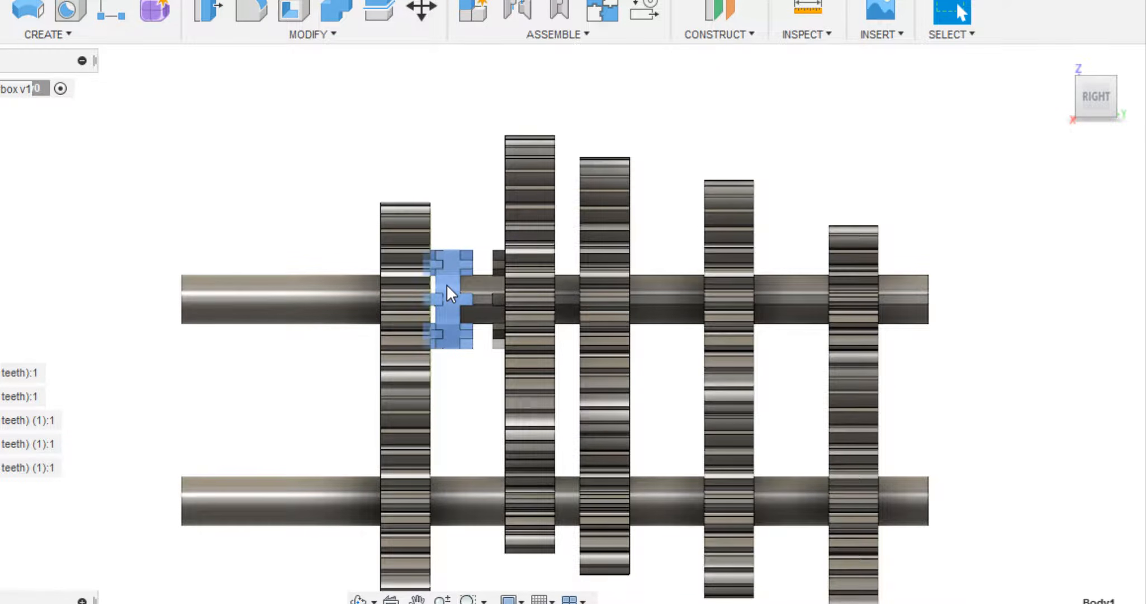
key("m")
scroll(467, 310, "up", 5)
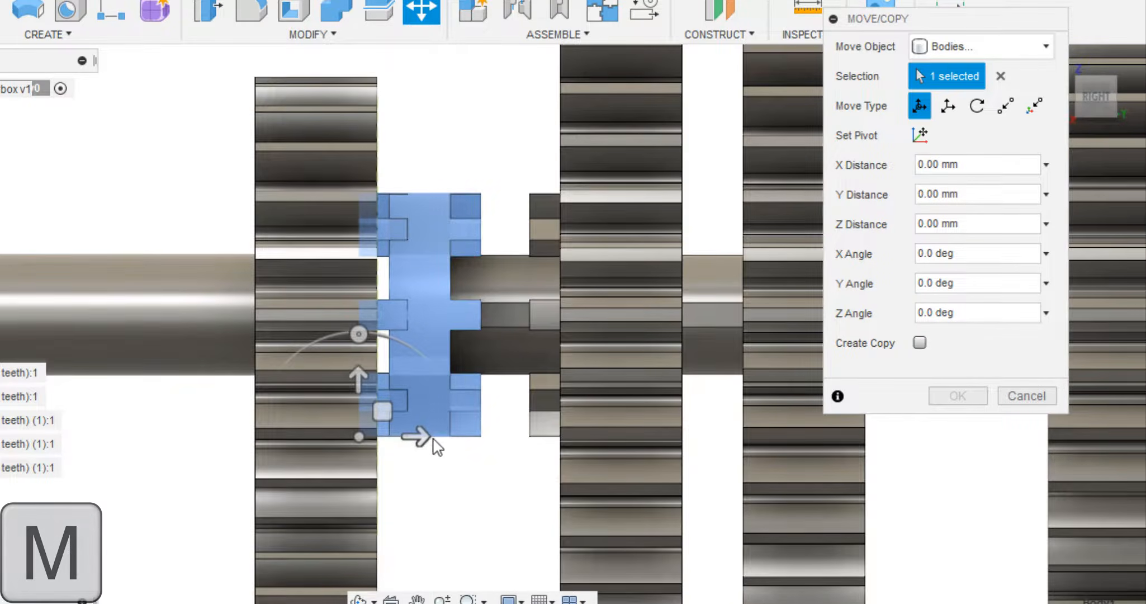
left_click_drag(422, 437, 448, 436)
scroll(465, 448, "up", 5)
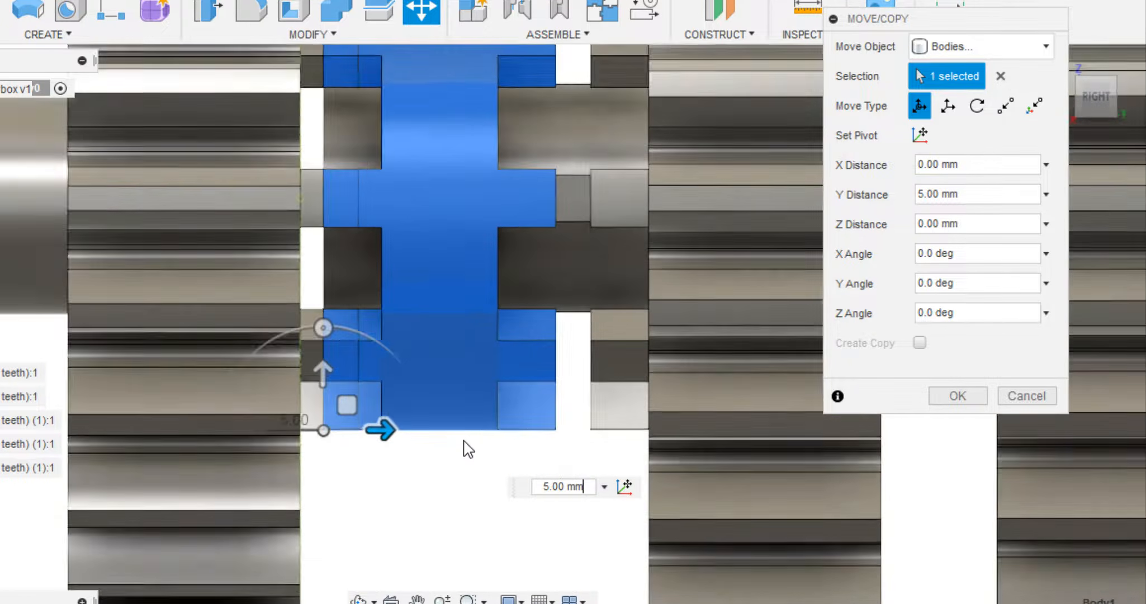
left_click_drag(358, 431, 373, 433)
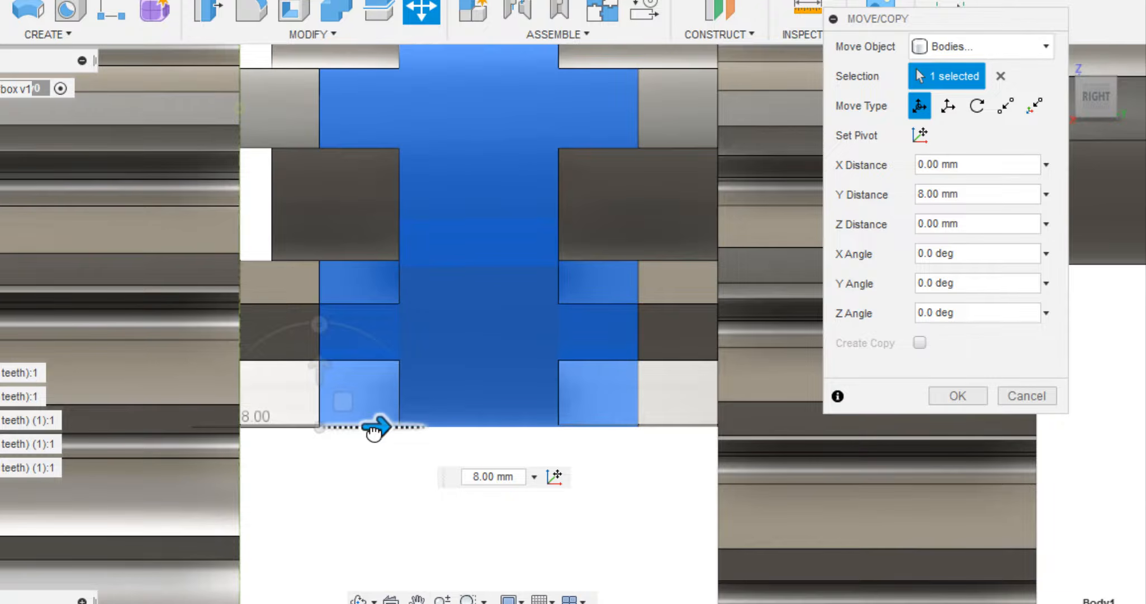
scroll(467, 210, "down", 8)
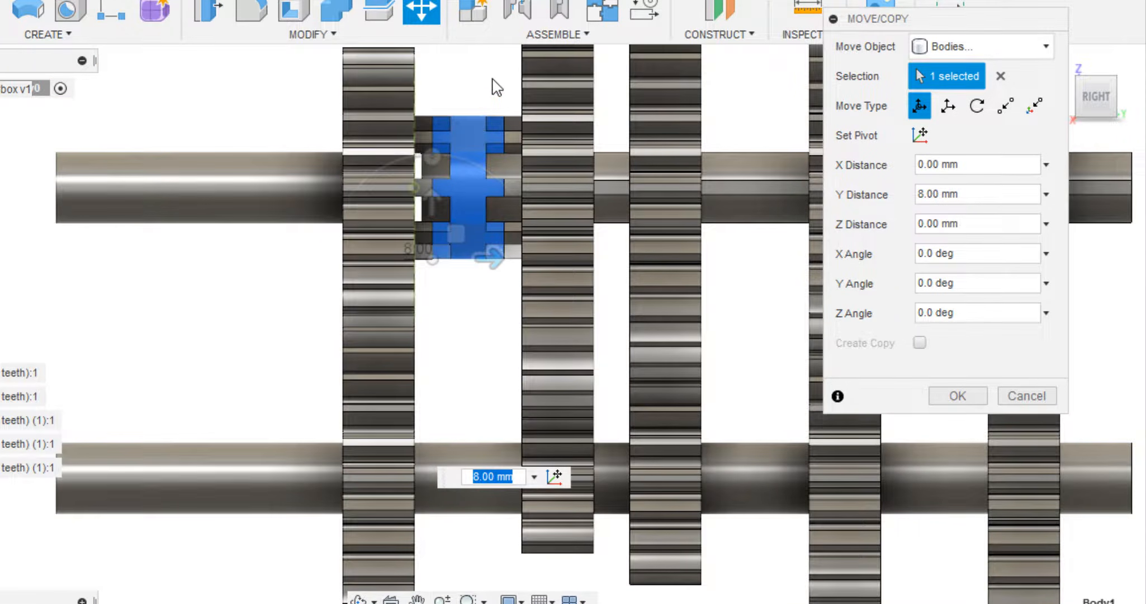
middle_click_drag(497, 87, 460, 31, "shift")
left_click_drag(1015, 22, 1033, 160)
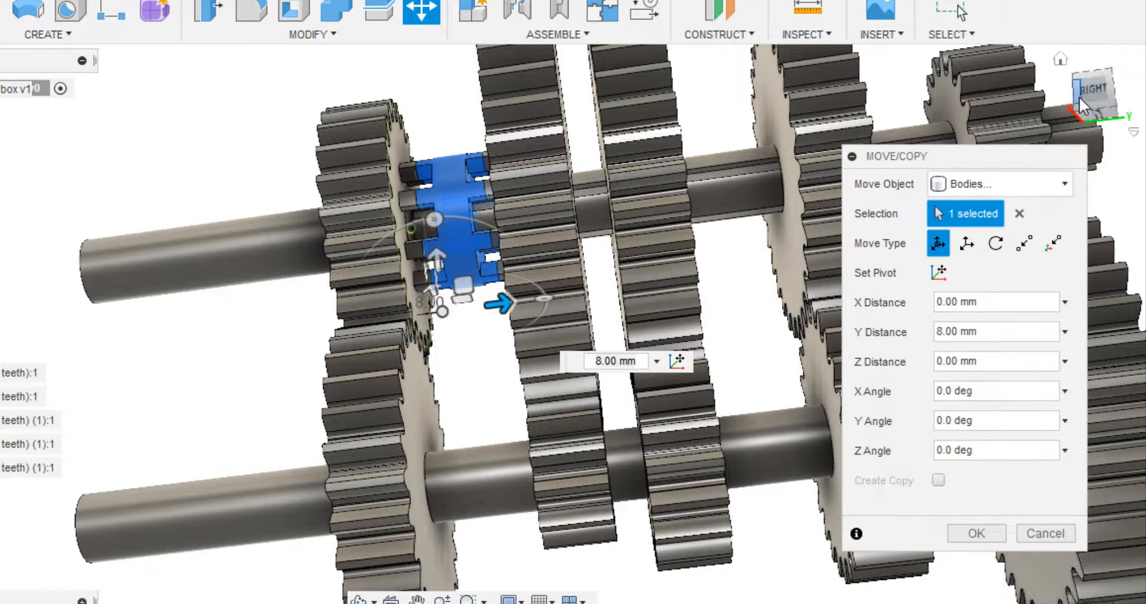
left_click(1088, 93)
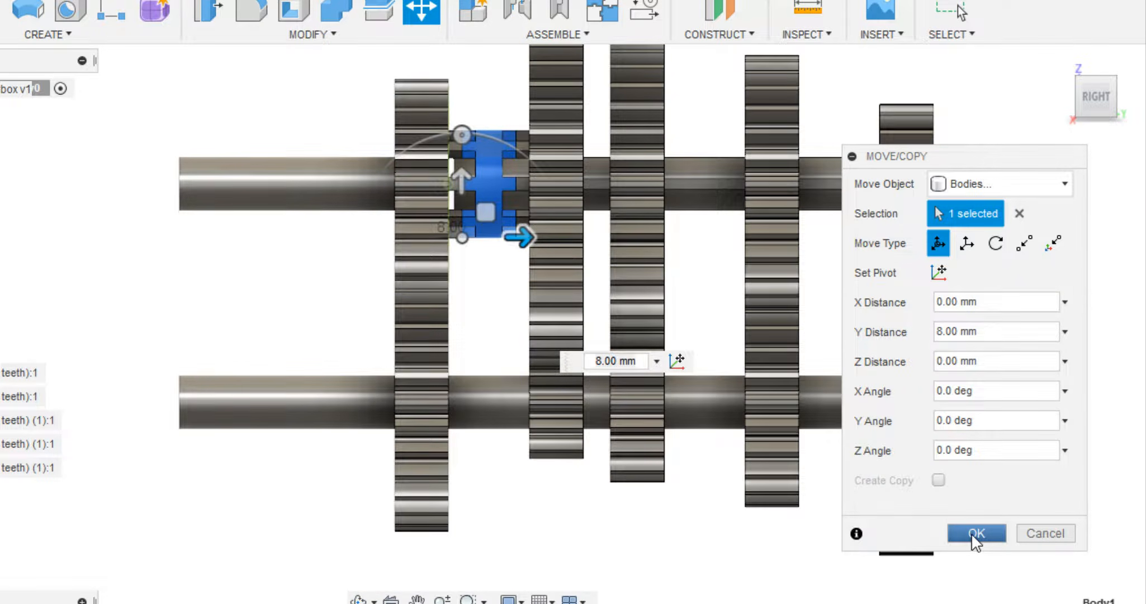
left_click(972, 535)
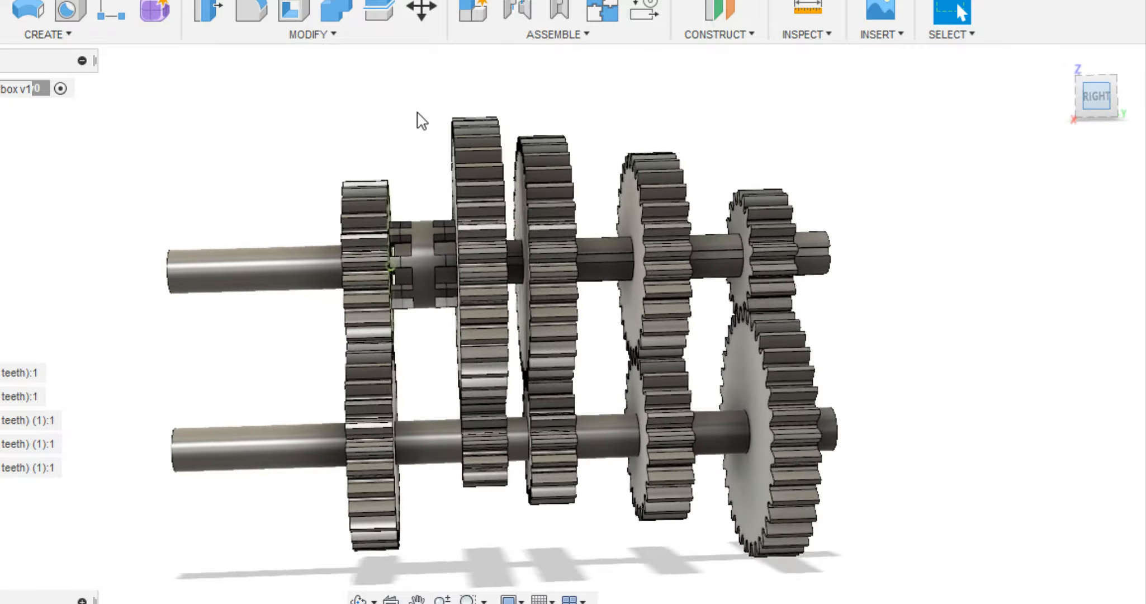
- Shift the eight gear bodies beyond the dog another step away from it along the shafts, with a Z distance of -10 mm
left_click_drag(441, 85, 906, 603)
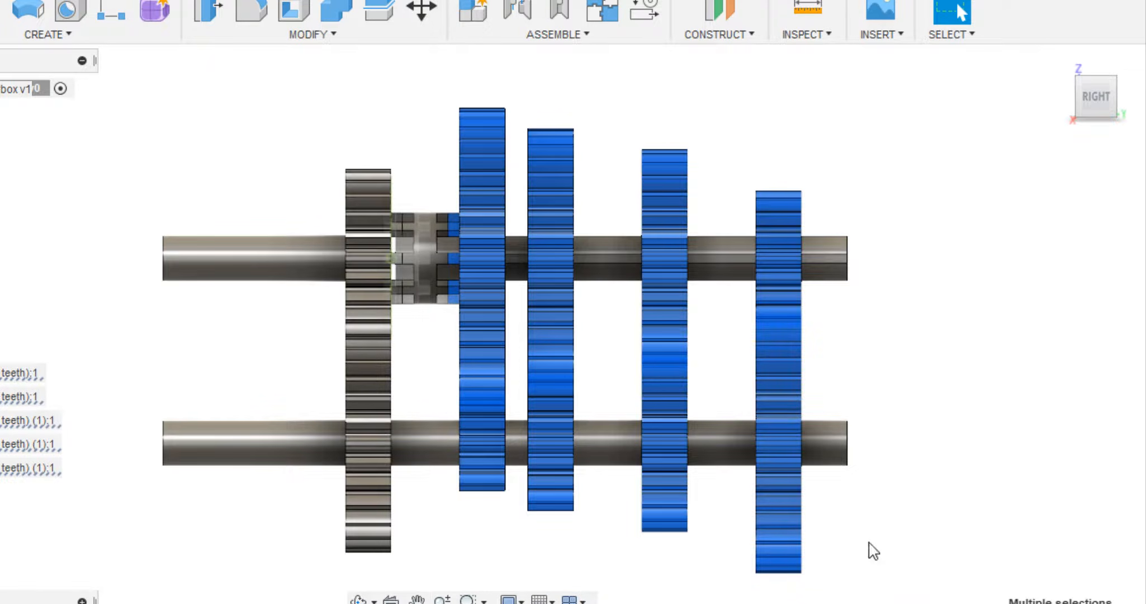
key("m")
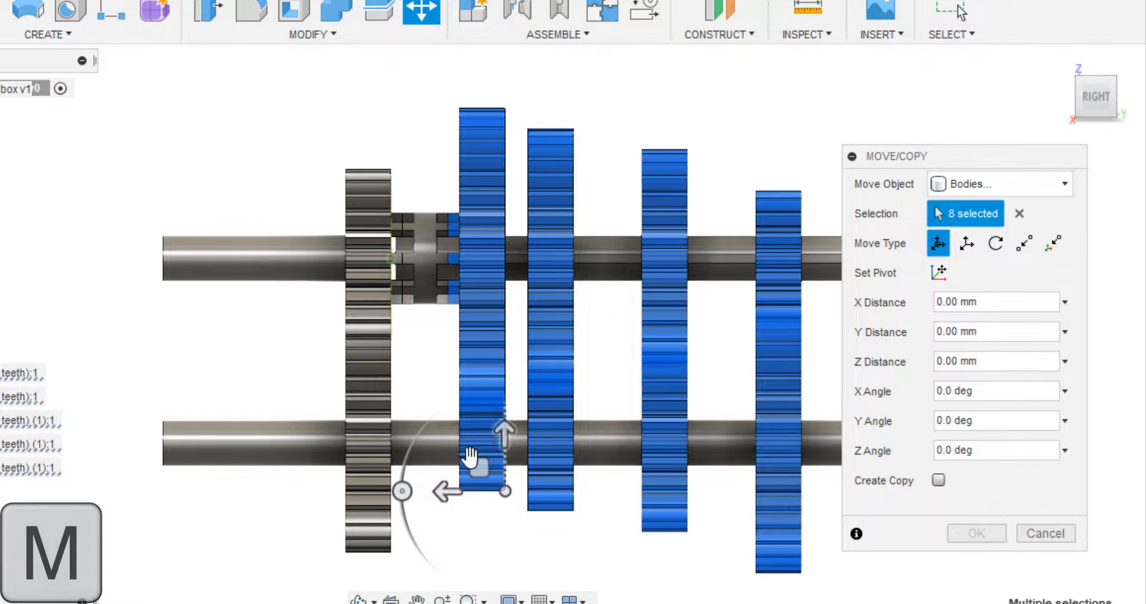
left_click_drag(445, 492, 462, 496)
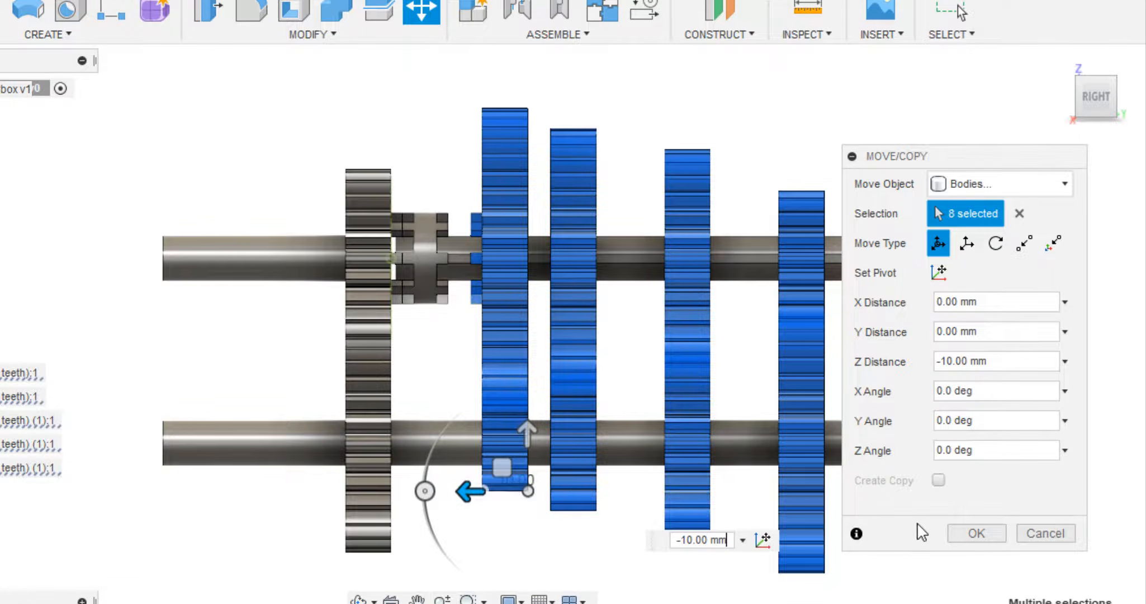
left_click(977, 533)
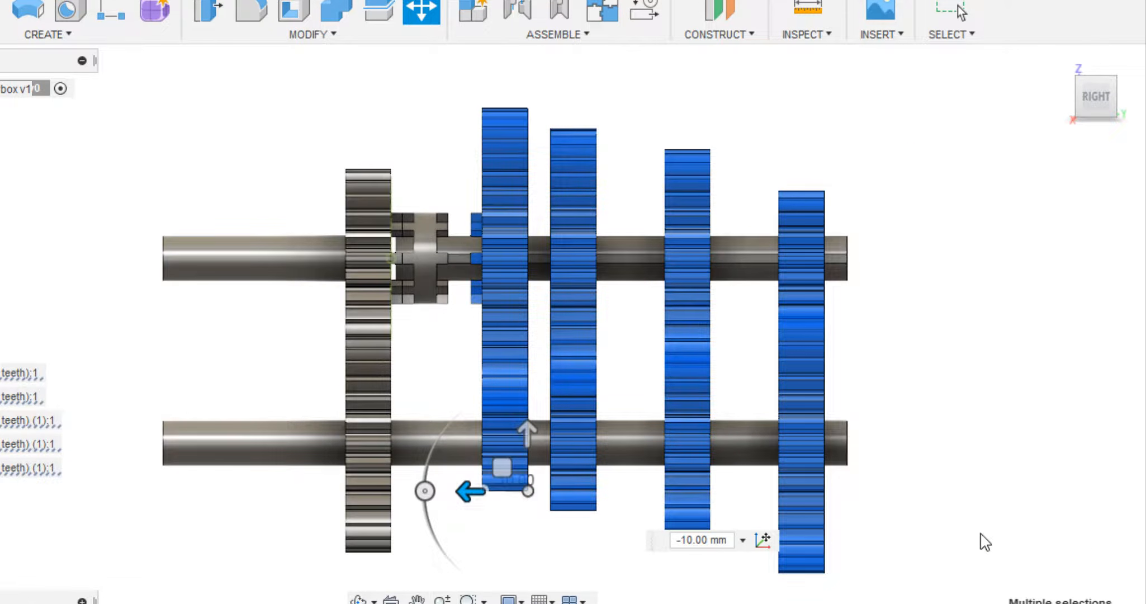
- Extend the splined driven shaft by offsetting its free end face to a distance of 240 mm
middle_click_drag(861, 197, 694, 193, "shift")
scroll(811, 237, "up", 5)
left_click(813, 274)
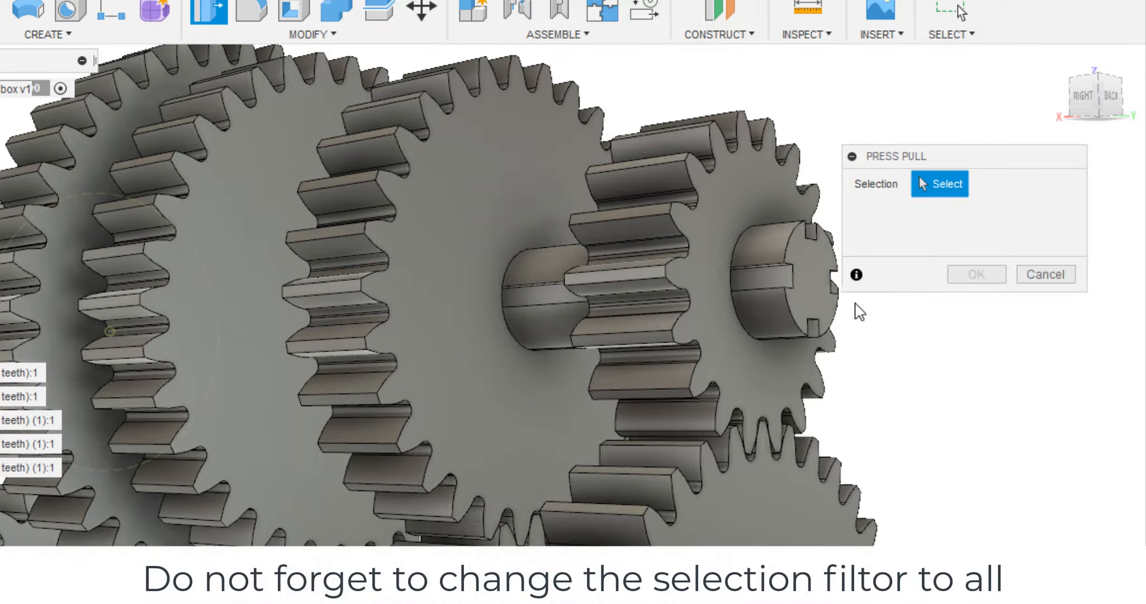
left_click(817, 275)
scroll(812, 253, "down", 3)
left_click_drag(827, 264, 941, 278)
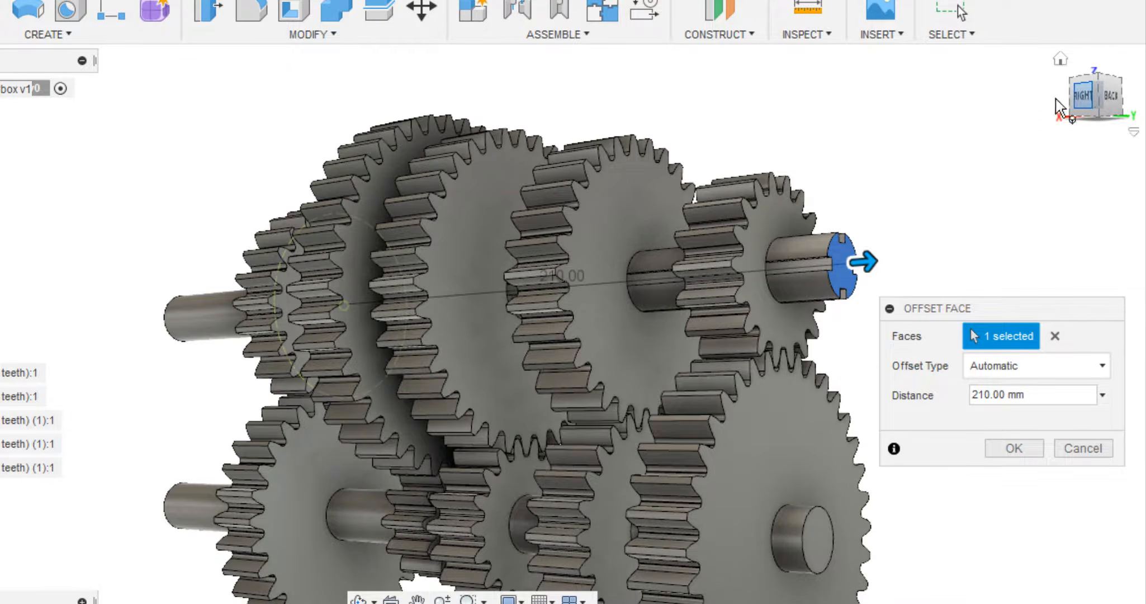
left_click(1082, 96)
left_click_drag(889, 244, 920, 246)
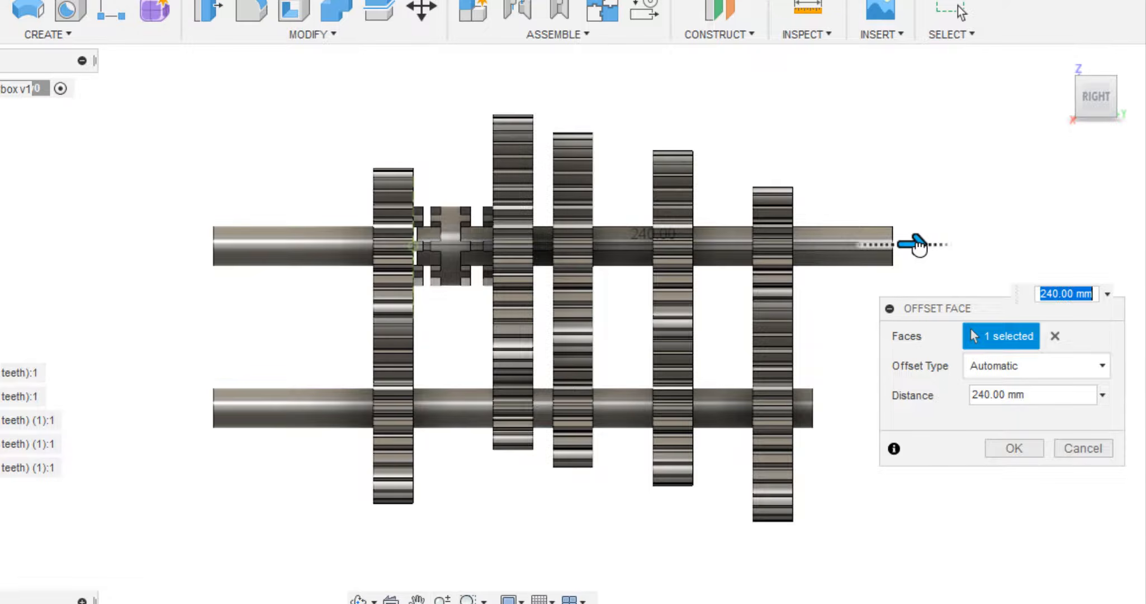
left_click(1014, 448)
- Offset the lay shaft's end face beside the last gear pair to a distance of 240 mm
key("q")
left_click(816, 448)
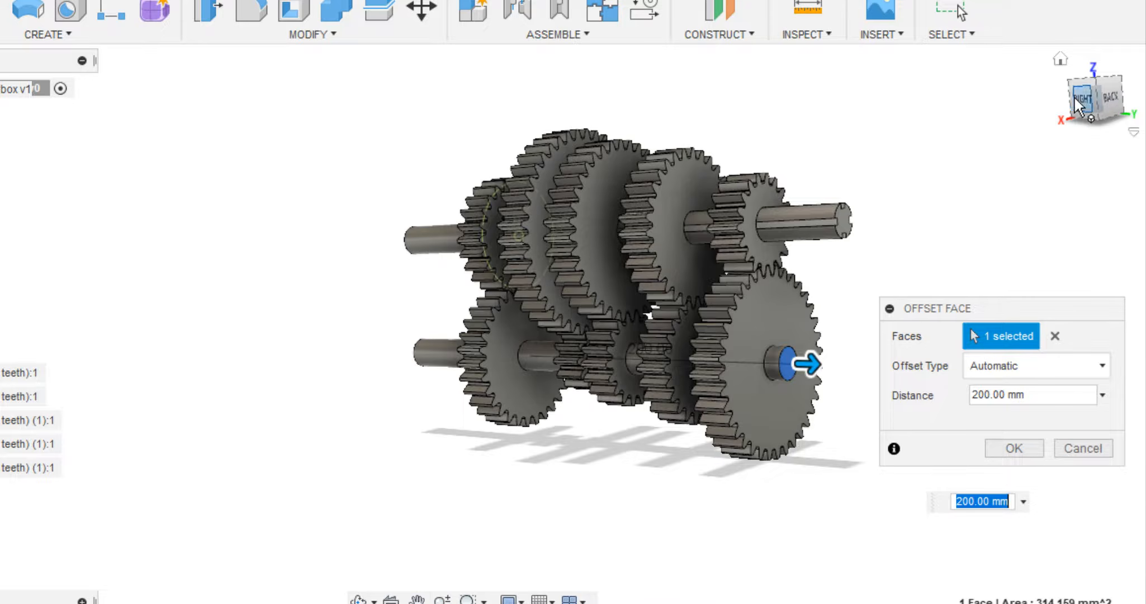
left_click(1073, 96)
left_click_drag(749, 379, 817, 380)
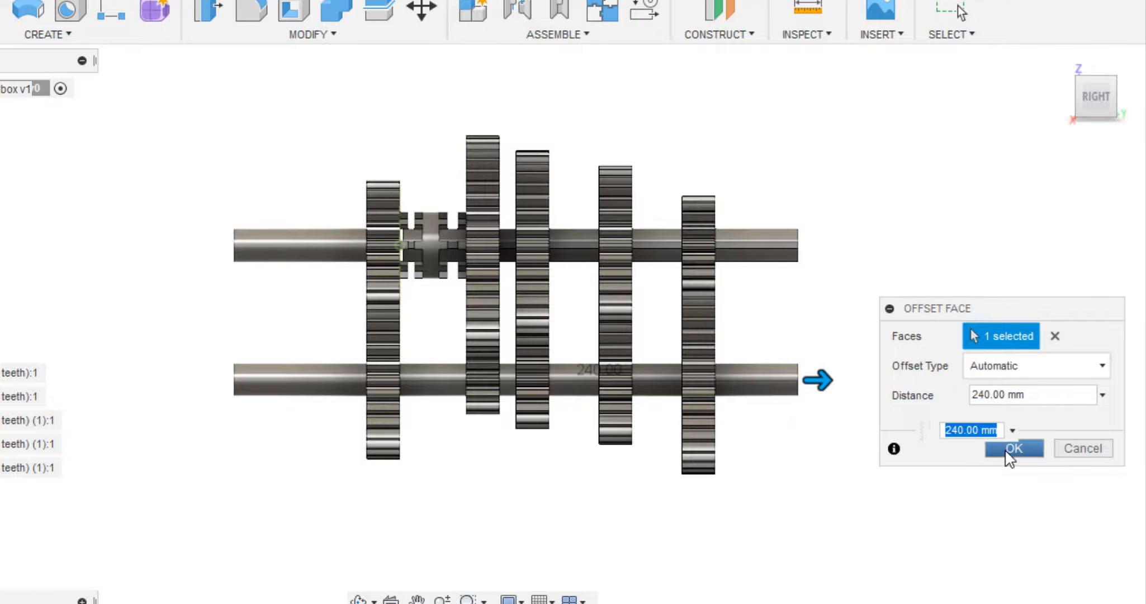
left_click(1009, 449)
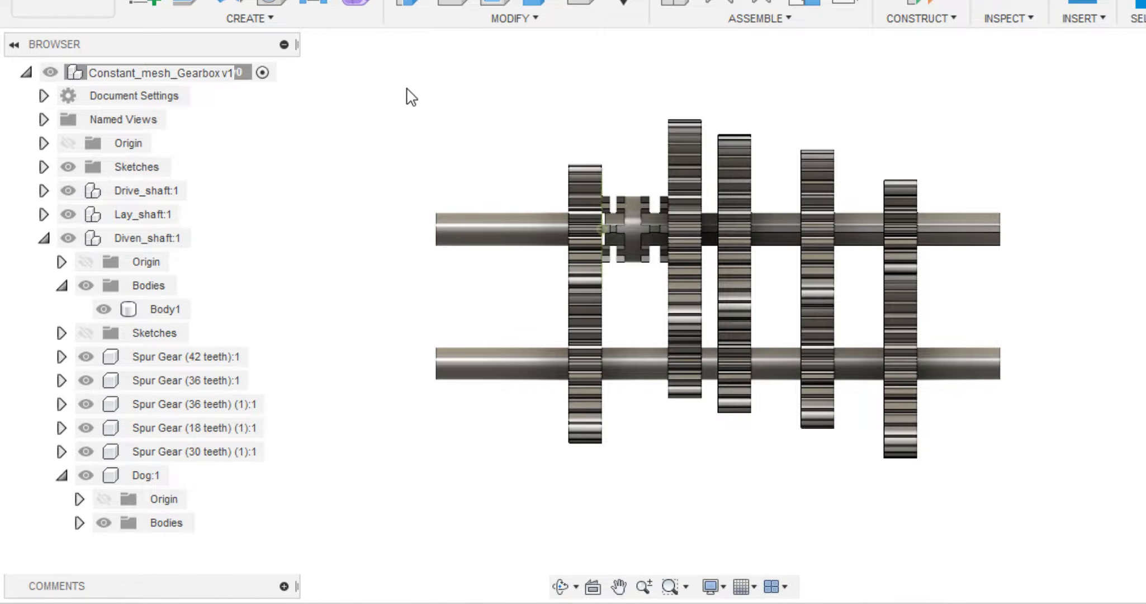
- Create a new component under the top-level Constant_mesh_Gearbox assembly and name it Bearings
left_click(44, 239)
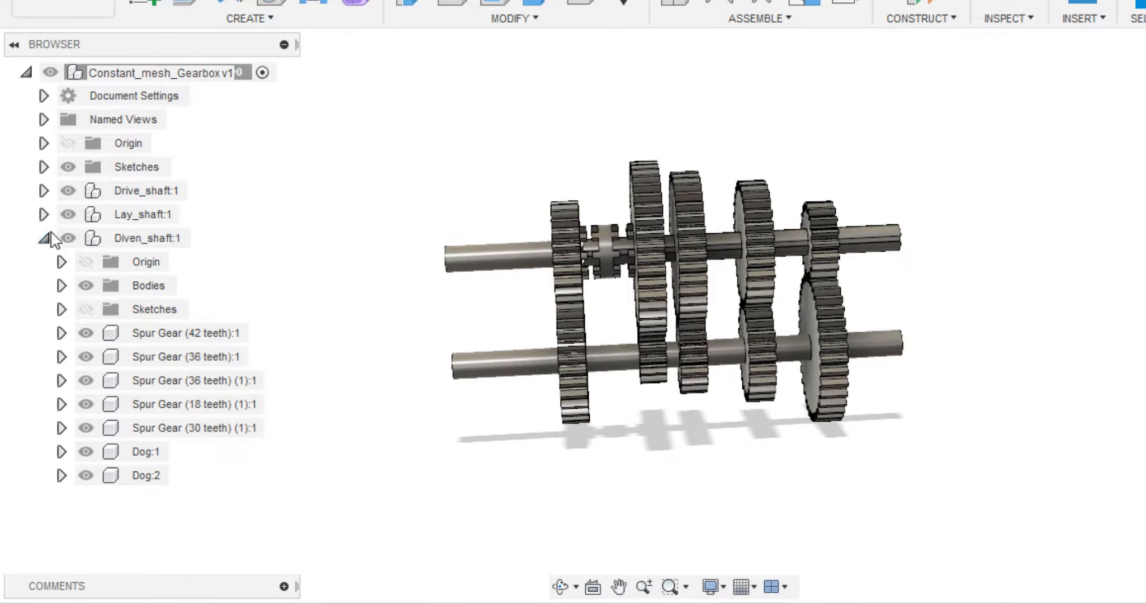
left_click(44, 239)
right_click(155, 73)
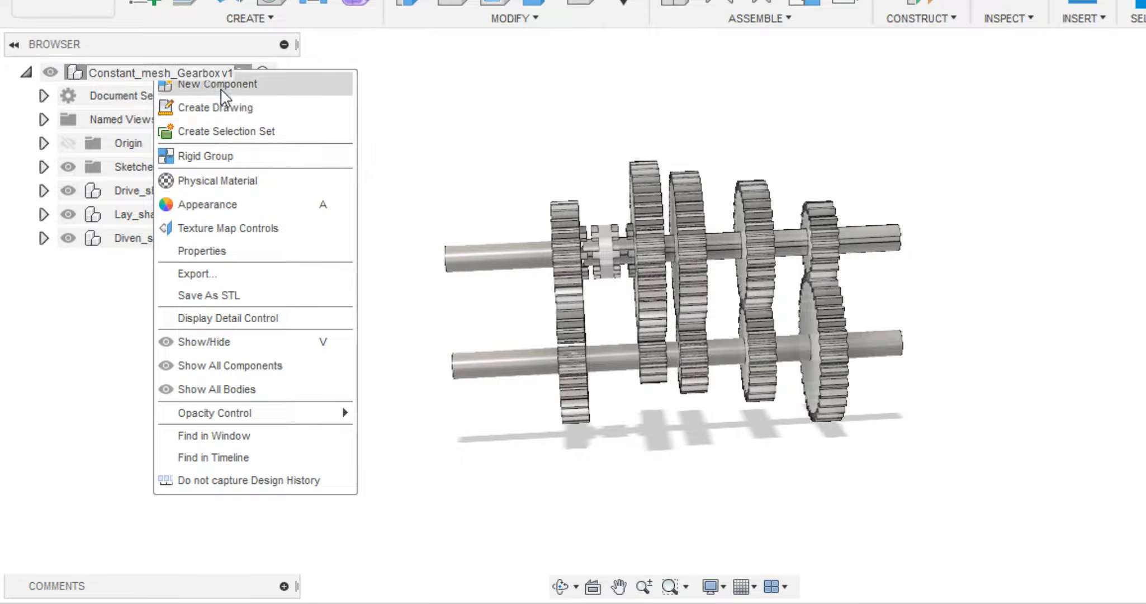
left_click(221, 90)
double_click(154, 269)
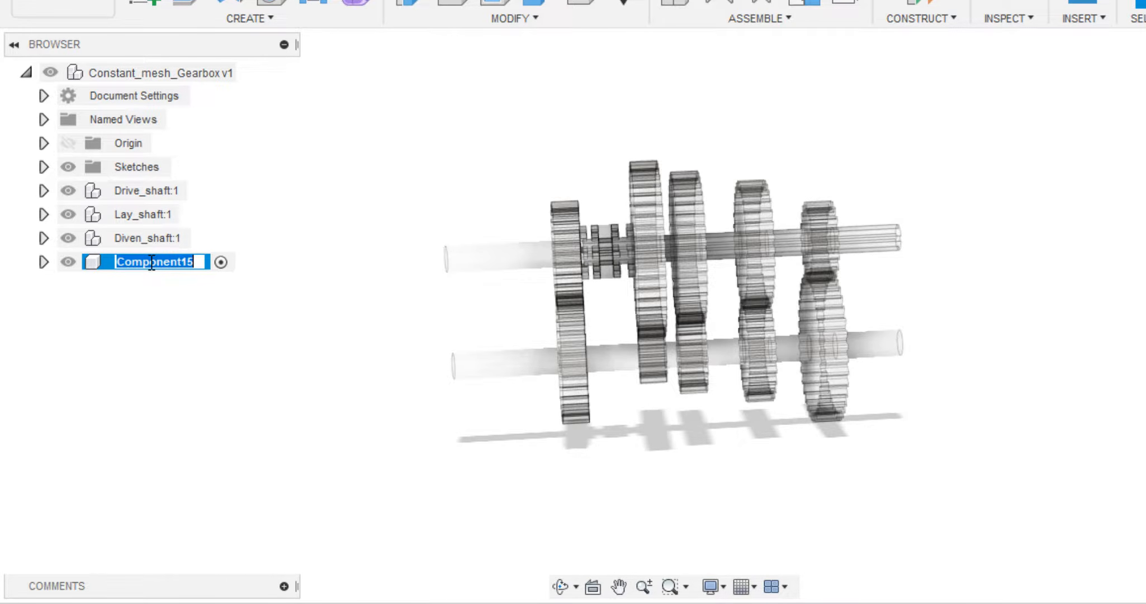
type("Bearing")
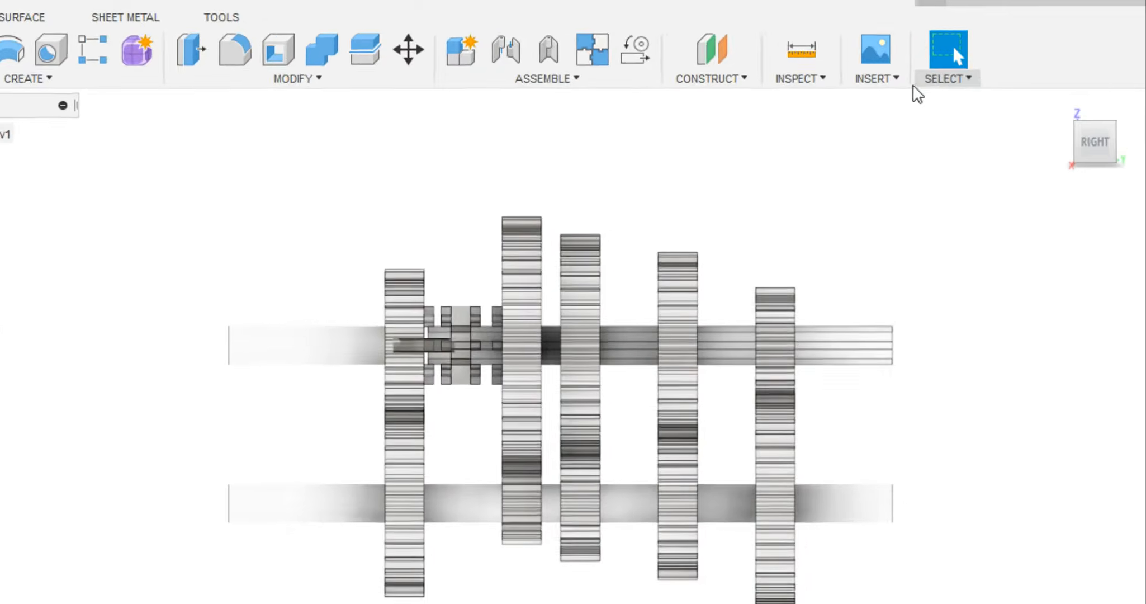
- Start inserting a McMaster-Carr component and search the catalog for "ball bearings"
left_click(1080, 18)
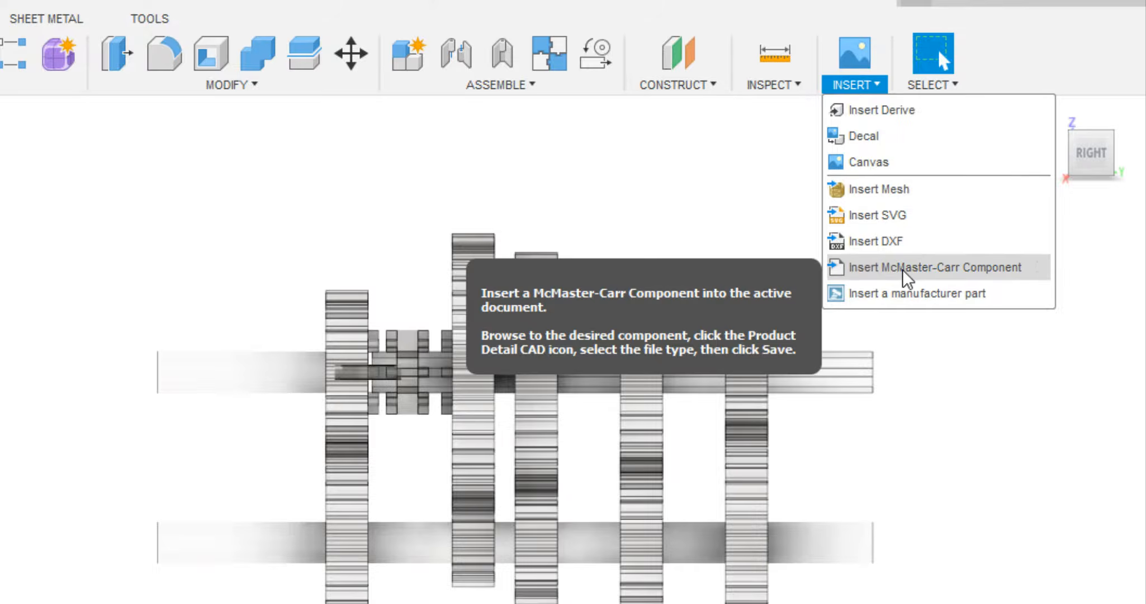
left_click(894, 267)
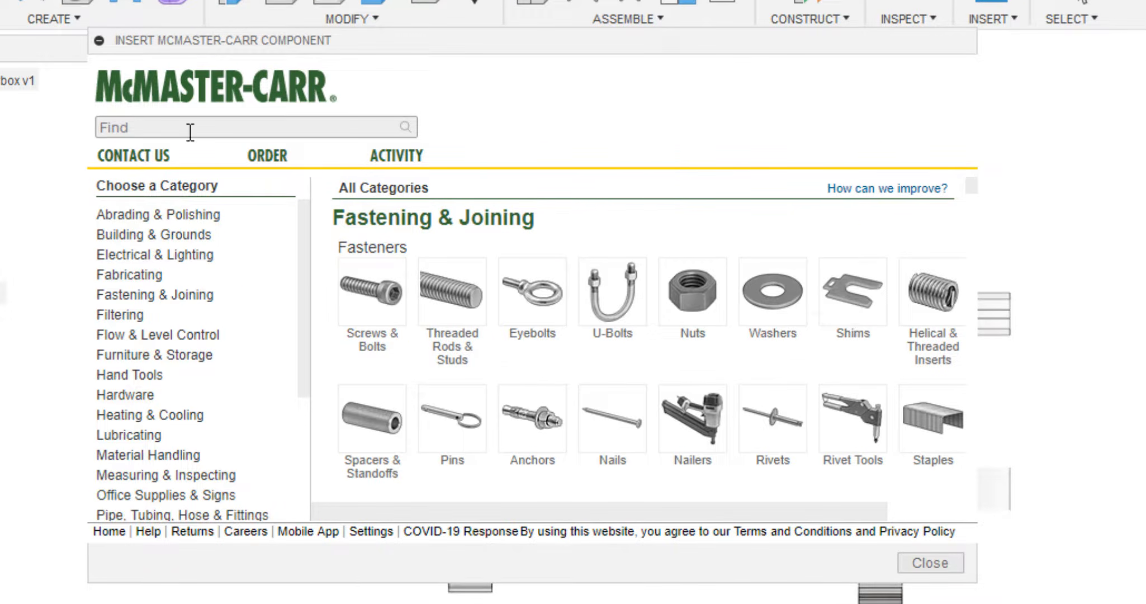
left_click(190, 131)
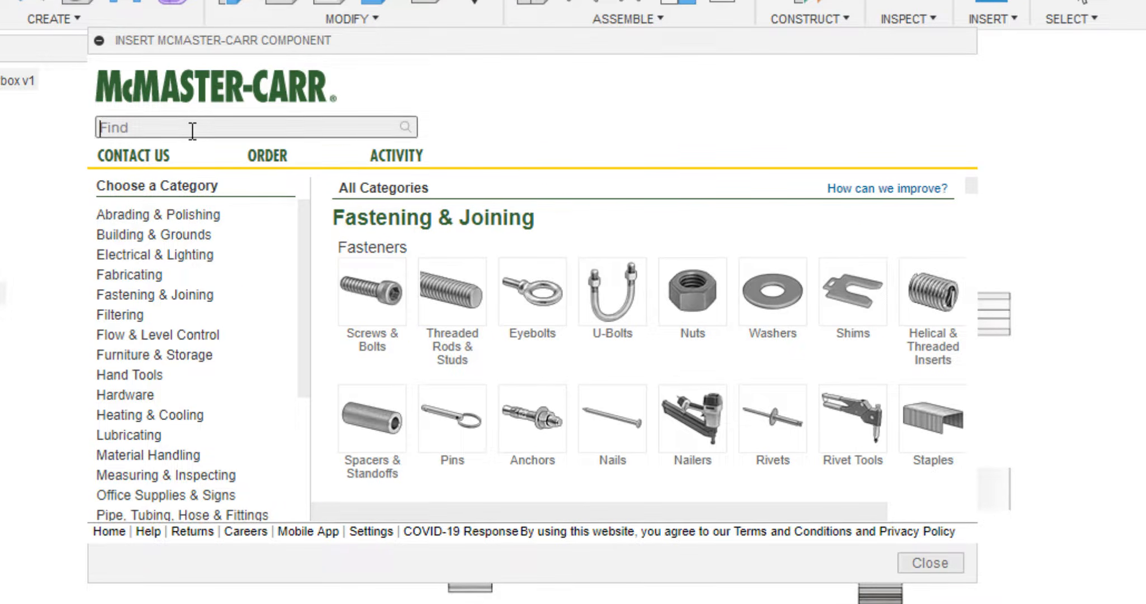
type("n")
type("ball bearings")
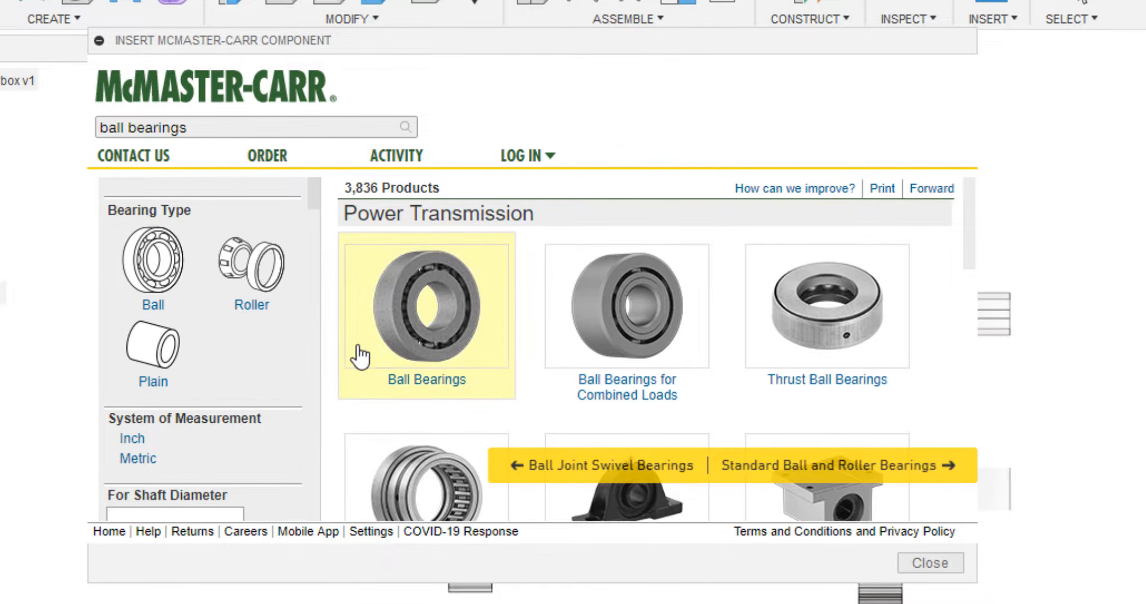
- Narrow the catalog to metric Ball Bearings for a 20 mm shaft diameter with a width of 21 mm
left_click(402, 363)
left_click(179, 260)
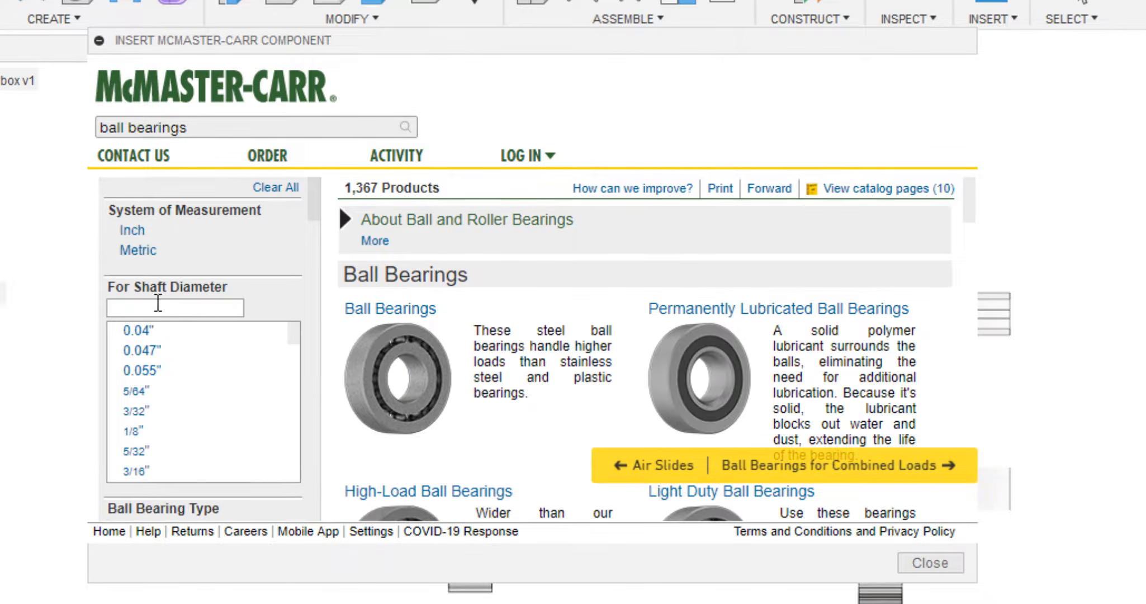
left_click(137, 250)
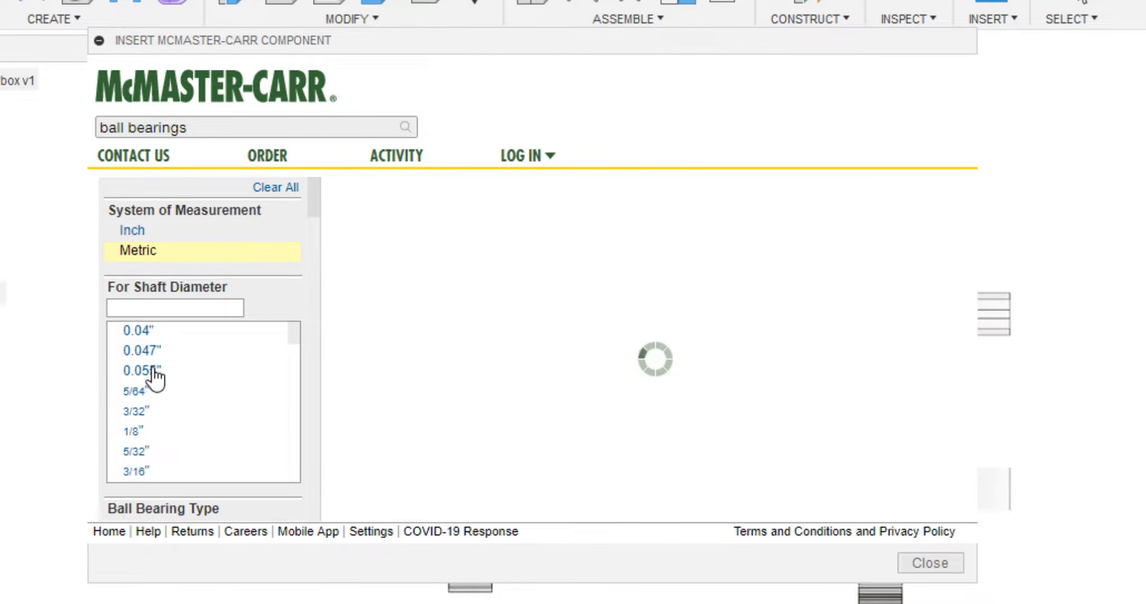
left_click_drag(297, 330, 294, 373)
scroll(217, 378, "down", 1)
left_click(159, 395)
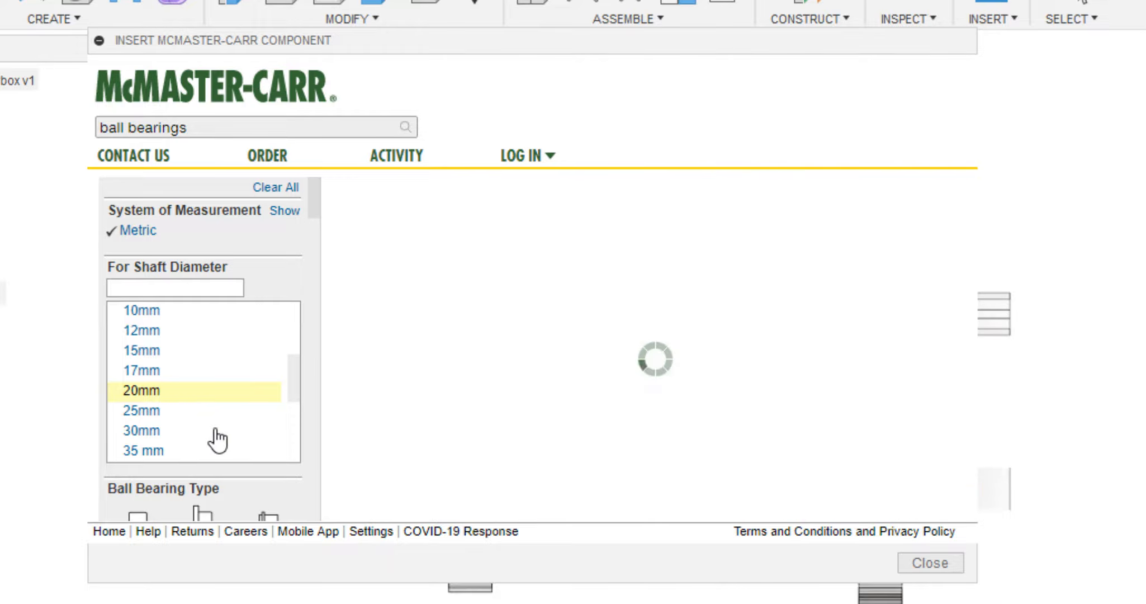
left_click(153, 366)
scroll(166, 300, "down", 5)
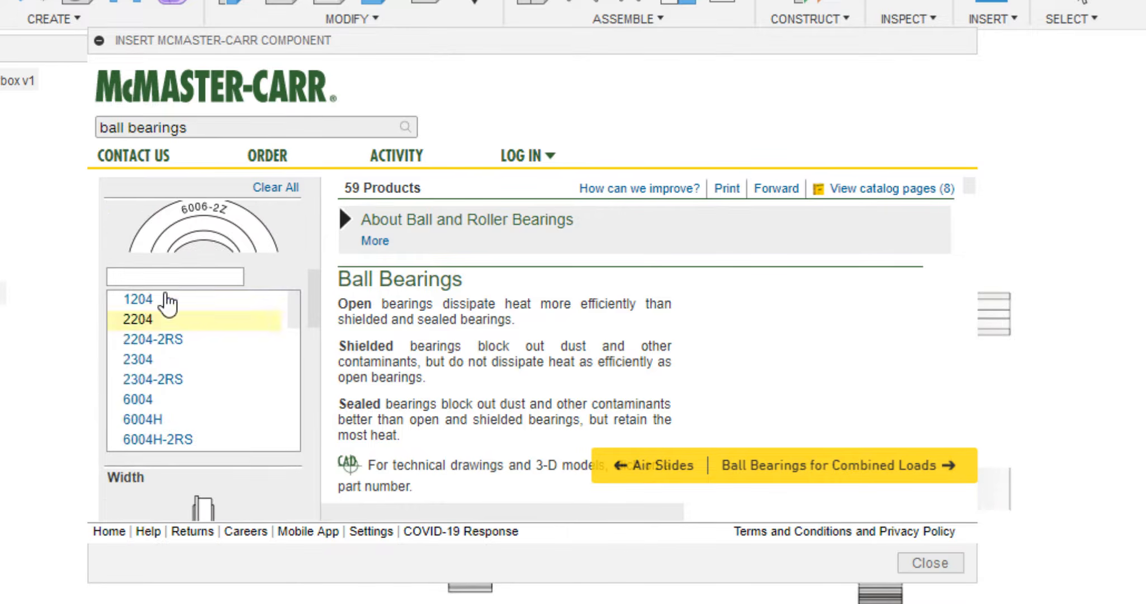
left_click(257, 424)
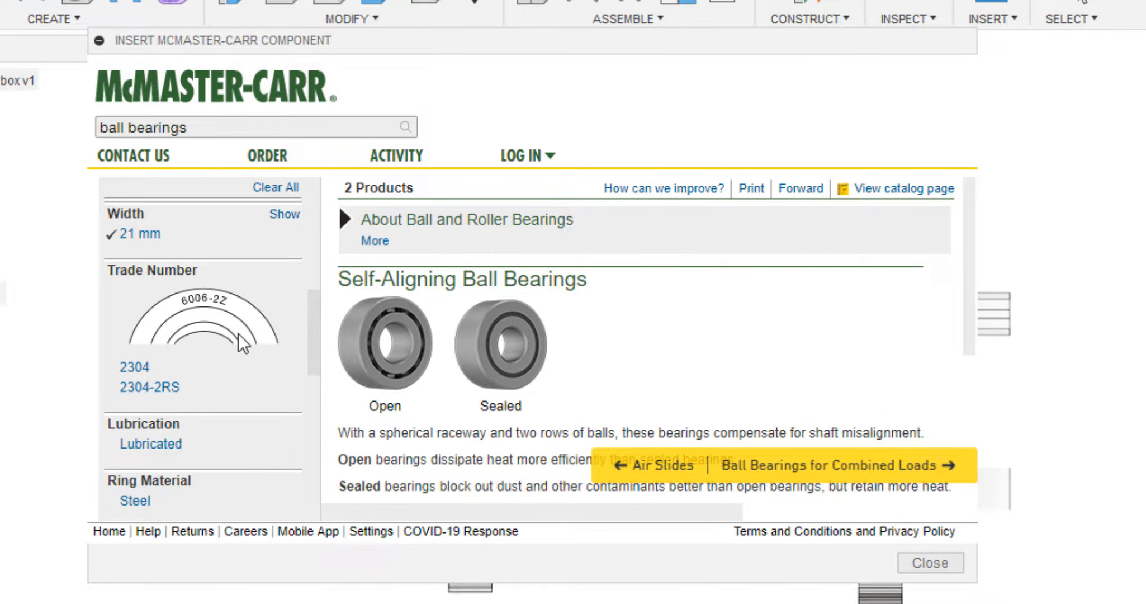
- Review the remaining bearing specifications, choose the Open self-aligning type and show the product detail of part 6660K53
scroll(238, 333, "down", 3)
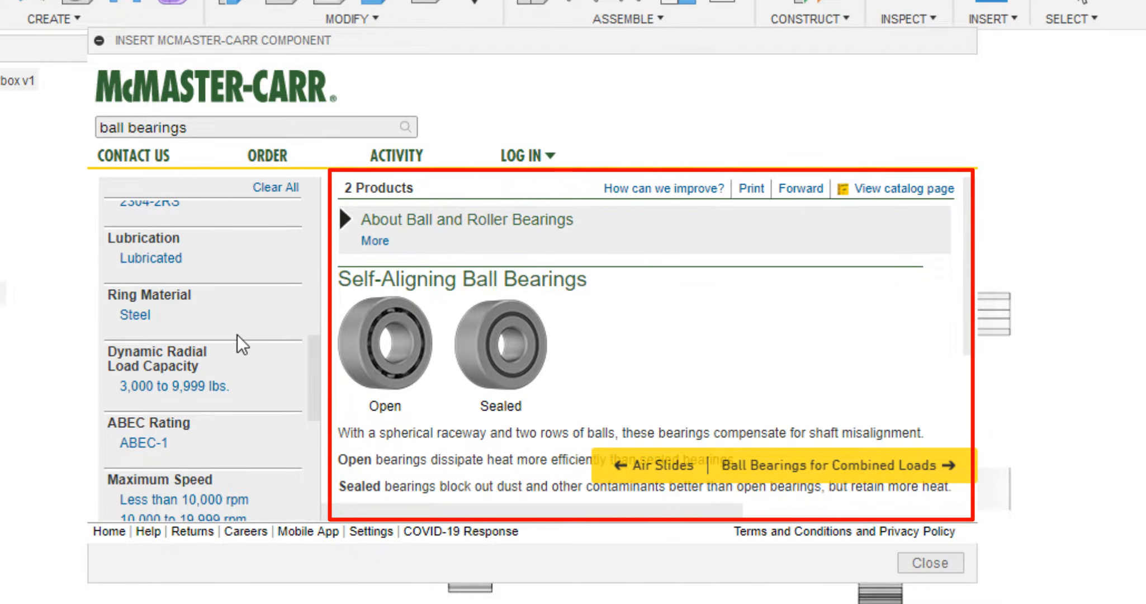
scroll(237, 334, "down", 3)
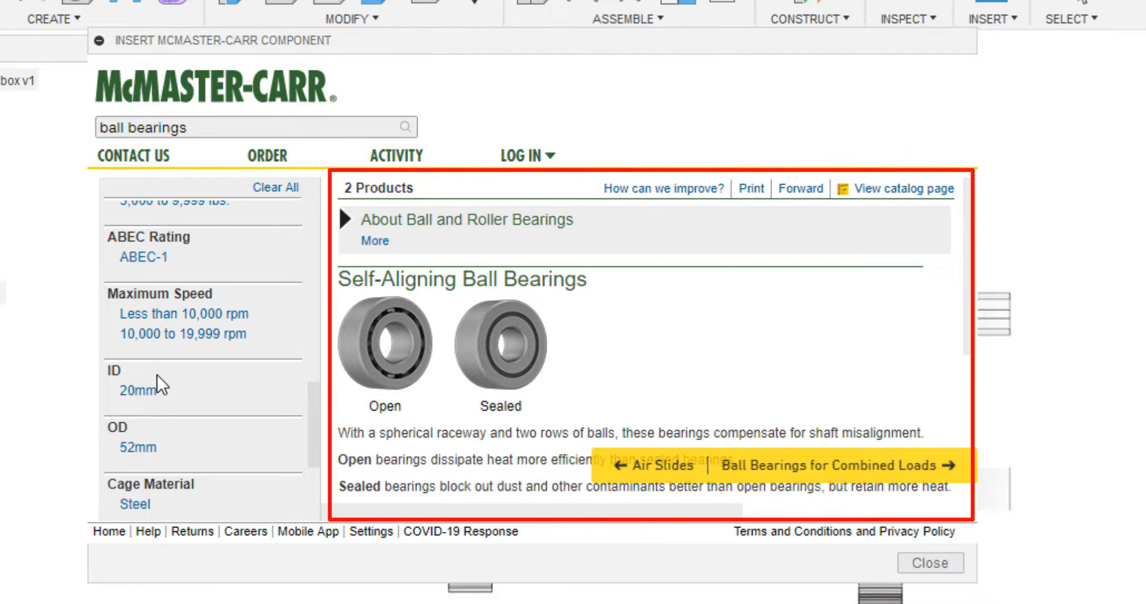
scroll(181, 376, "down", 3)
mouse_move(395, 380)
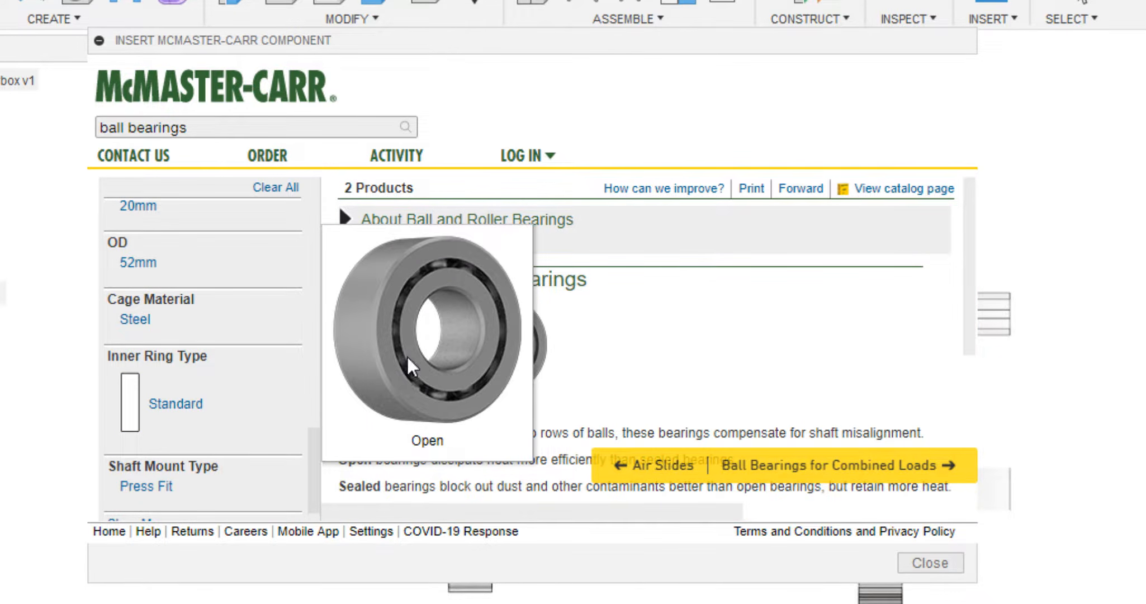
left_click(408, 356)
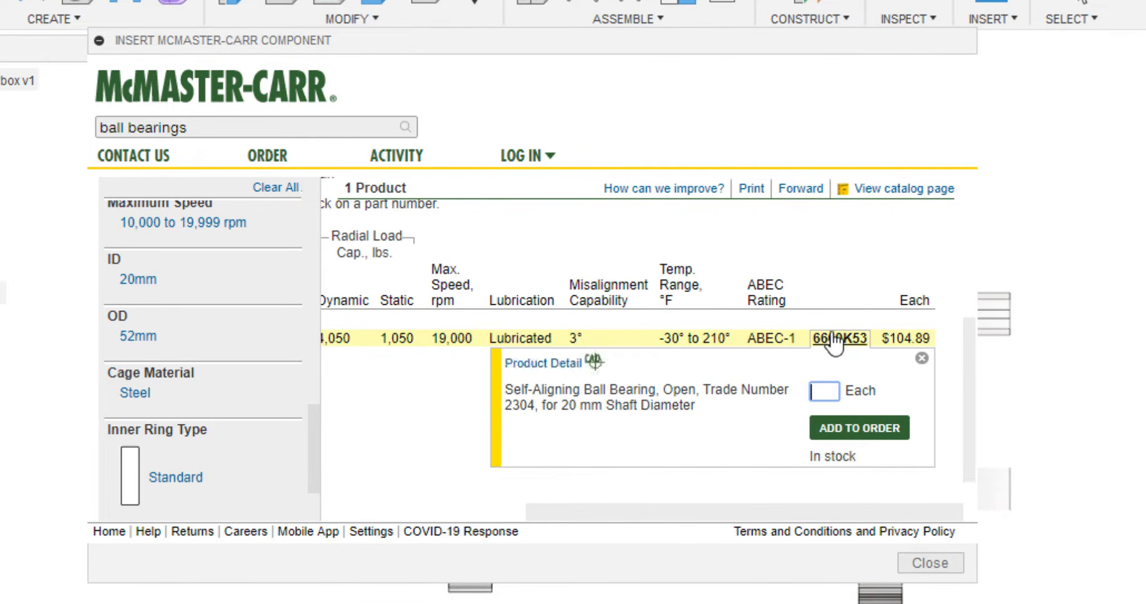
left_click(752, 362)
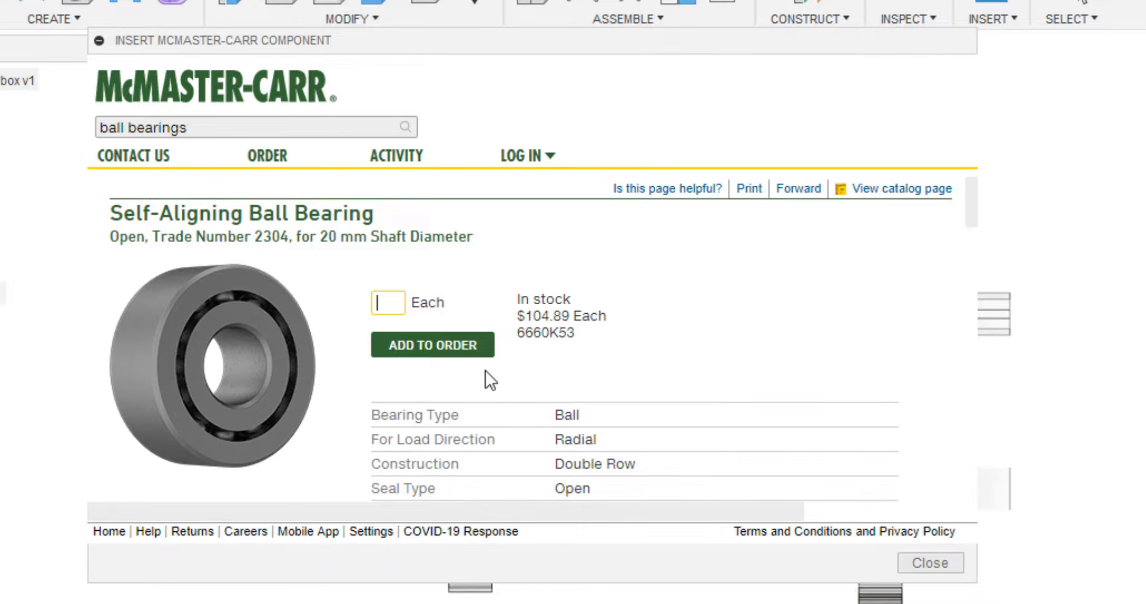
- Import the 6660K53 bearing into the design as a 3-D STEP model
scroll(485, 370, "down", 10)
left_click(425, 385)
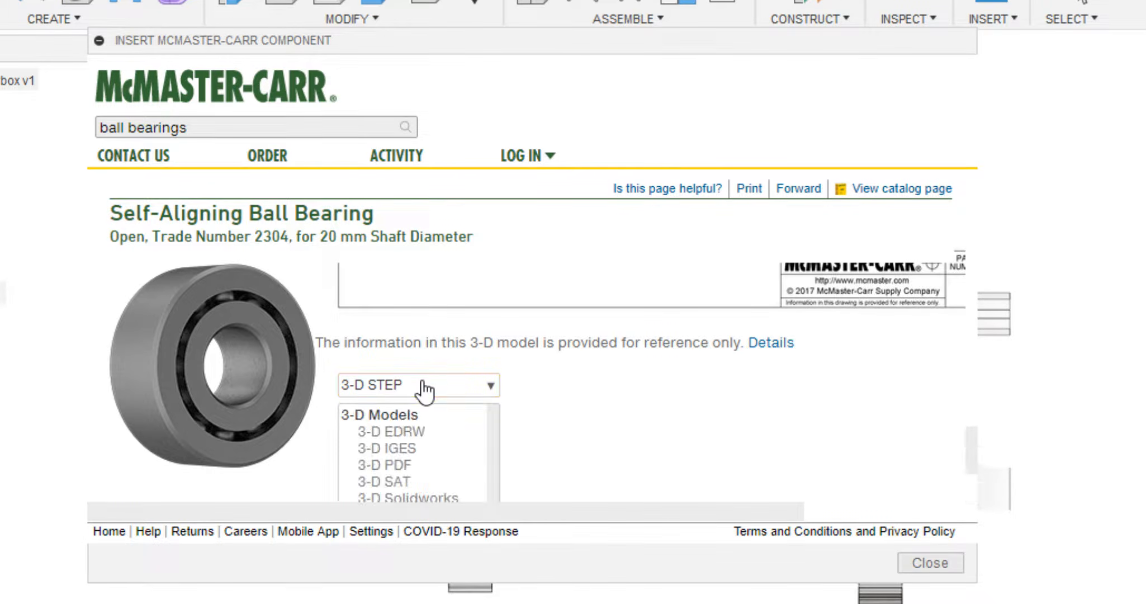
scroll(445, 447, "down", 2)
left_click(406, 476)
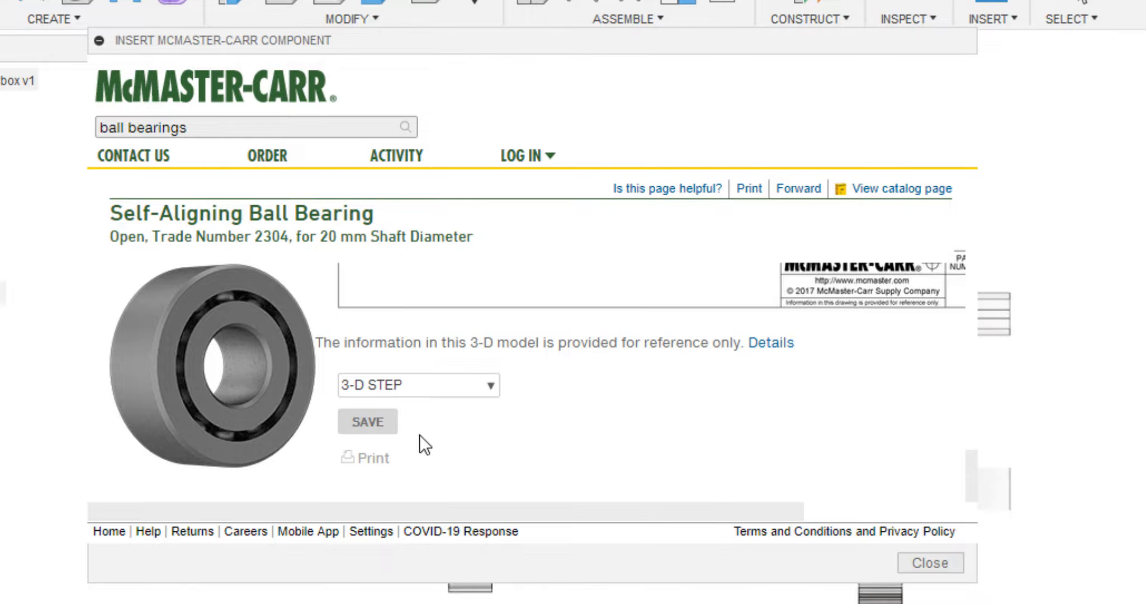
left_click(372, 422)
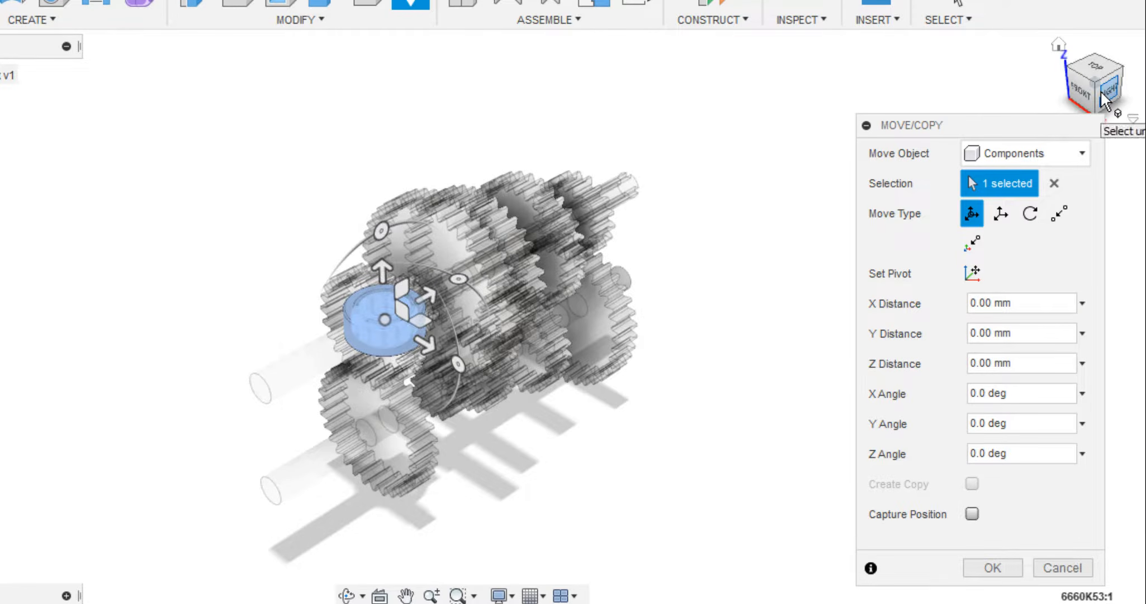
- Rotate the bearing in line with the drive shaft and move it 75 mm in Z towards the shaft's free end, with Capture Position enabled
left_click(1106, 102)
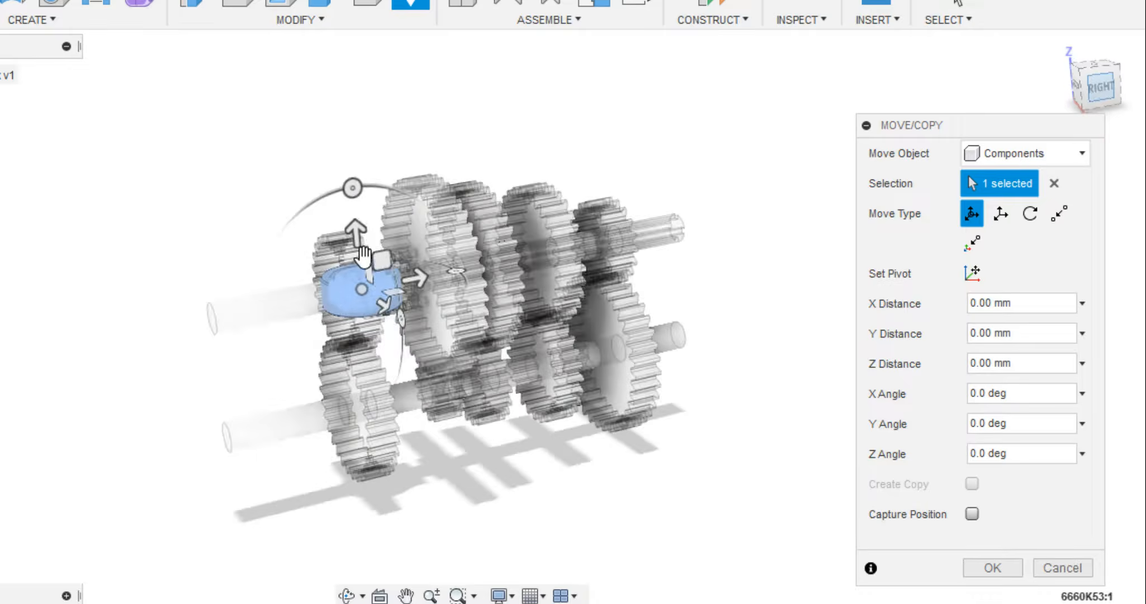
left_click(359, 163)
left_click_drag(334, 174, 173, 269)
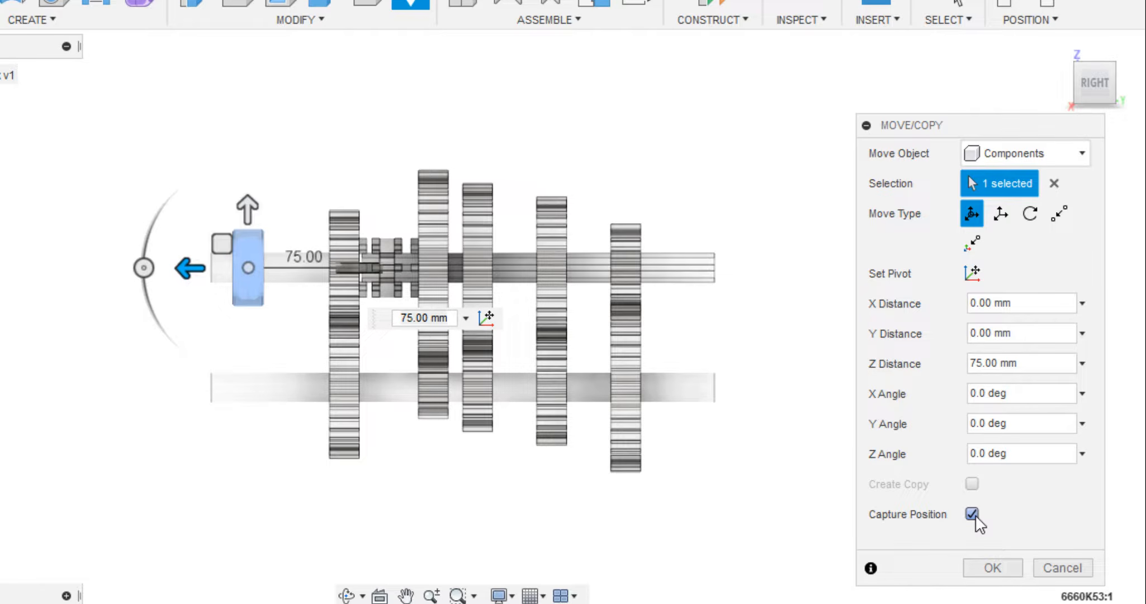
left_click(985, 564)
- Rename the imported 6660K53 bearing inside the Bearings component as 1
left_click(45, 245)
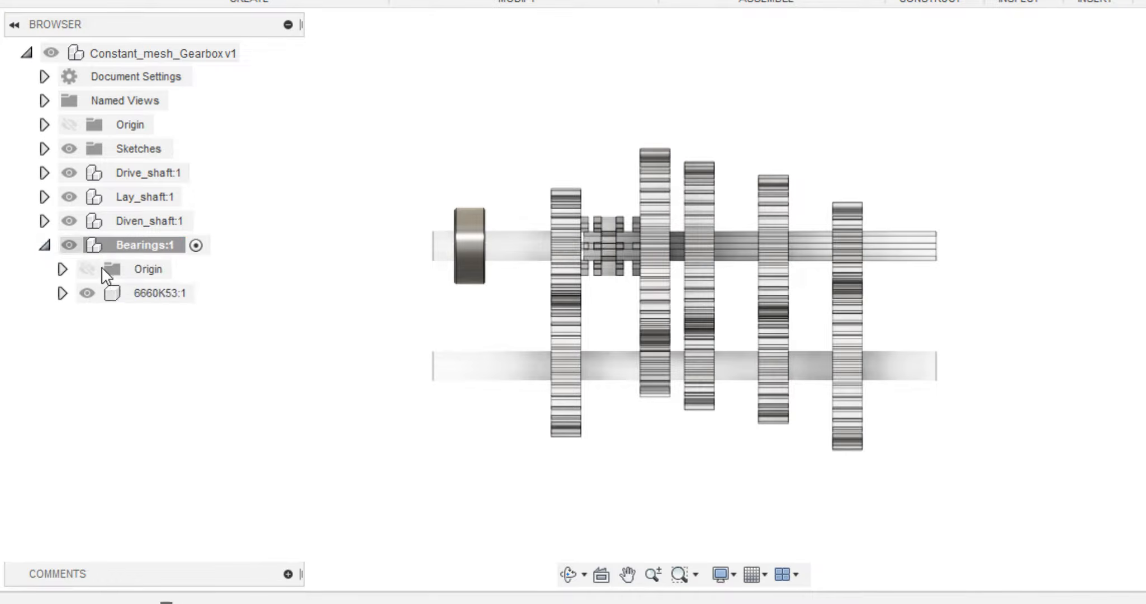
double_click(159, 294)
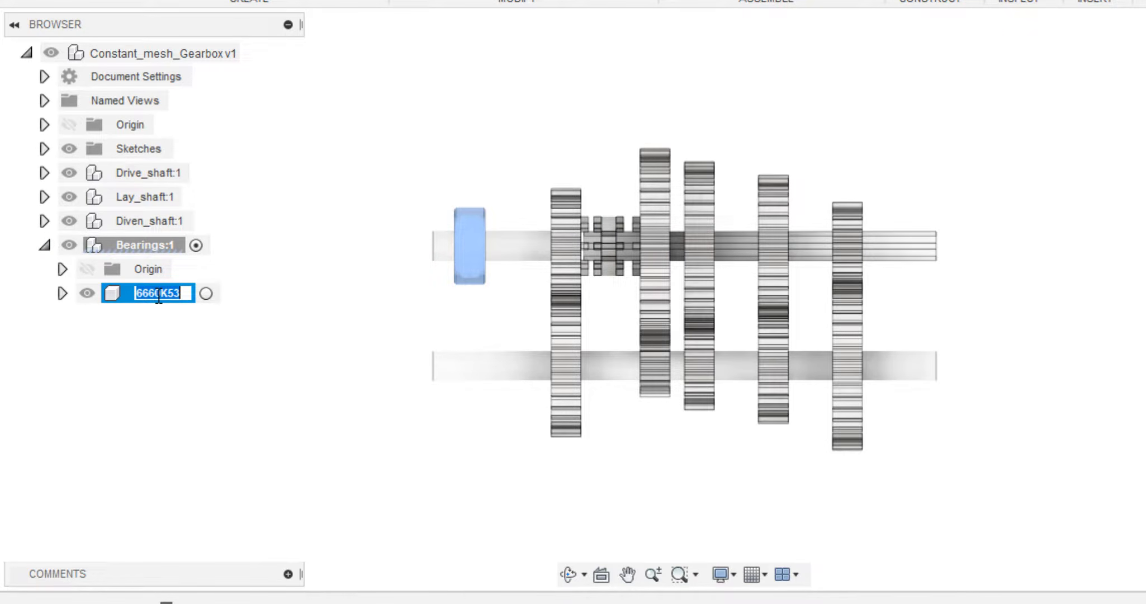
type("1")
left_click(182, 377)
- Paste a new copy of bearing 1 into Bearings, moved -300 mm in Z to the shaft's other end, with Capture Position enabled
left_click(138, 293)
right_click(138, 291)
left_click(268, 220)
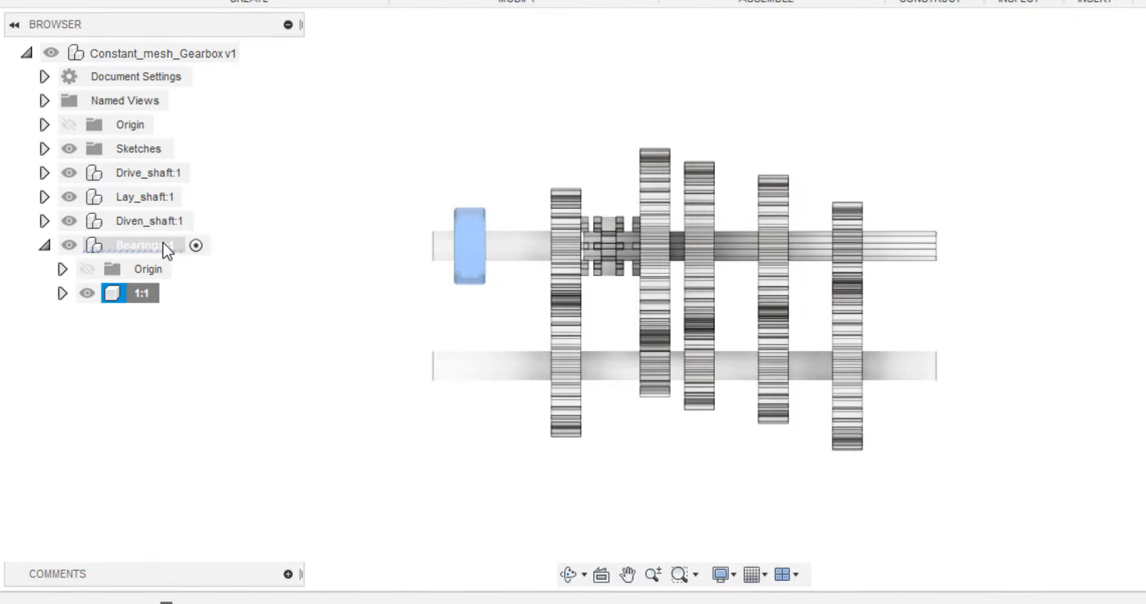
right_click(156, 246)
left_click(198, 149)
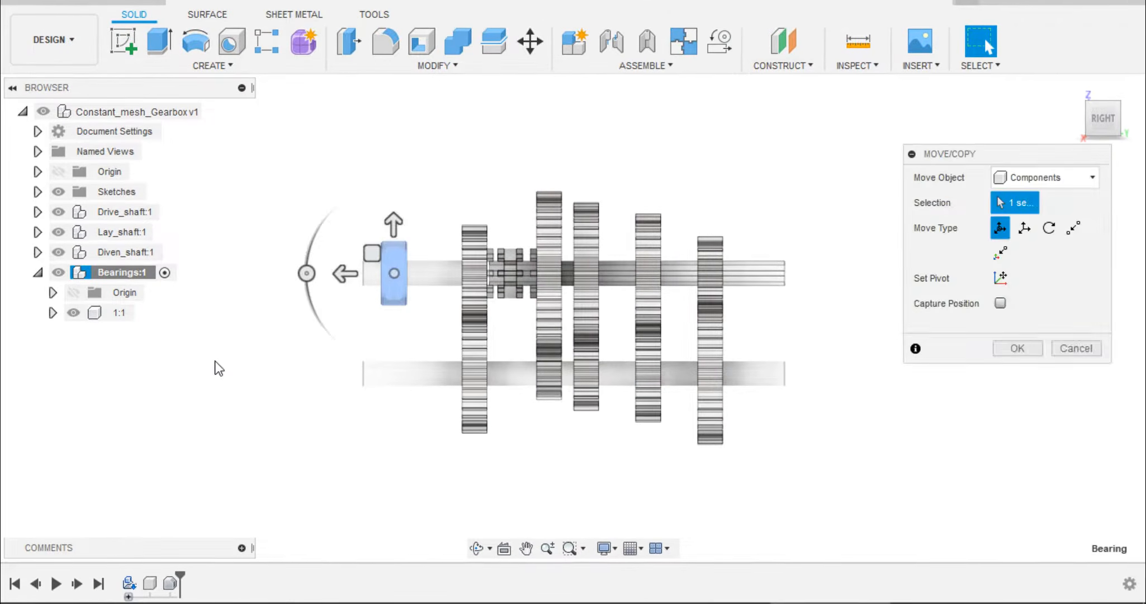
left_click_drag(344, 274, 703, 274)
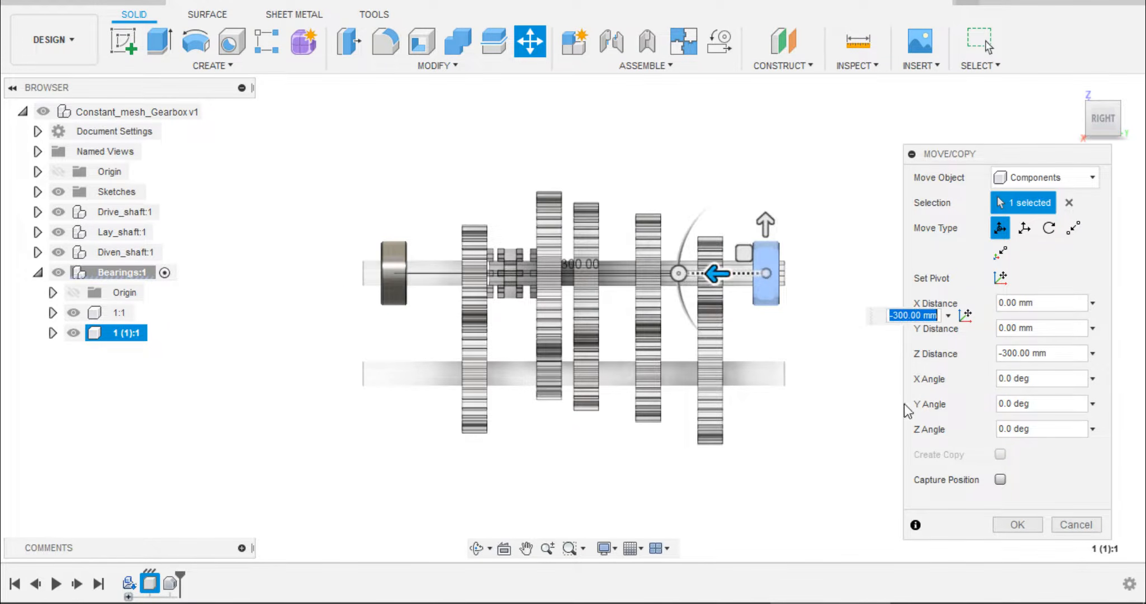
left_click(1001, 479)
left_click(1018, 526)
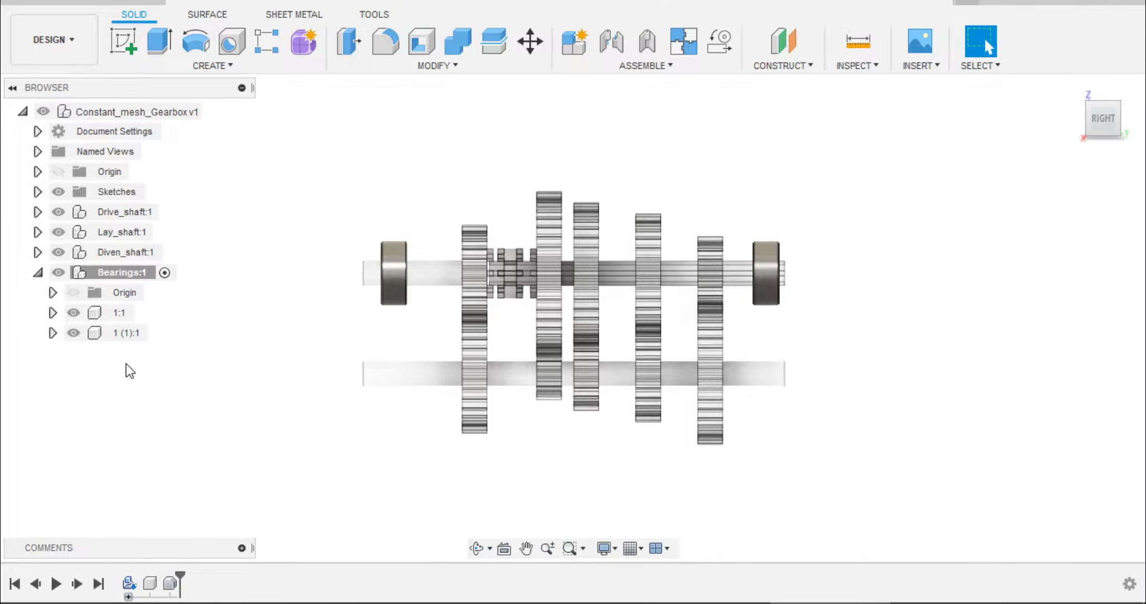
- Copy both bearings into the Bearings component as new components and move the copies -81 mm in Y onto the lay shaft
left_click(143, 316)
left_click(150, 341, "ctrl")
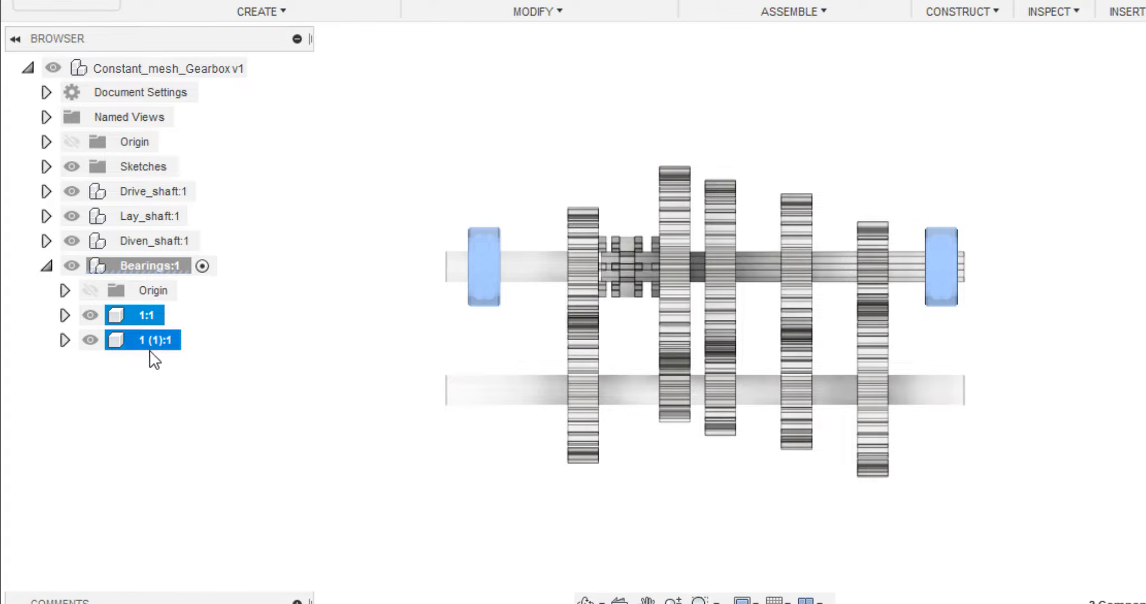
right_click(149, 344)
left_click(208, 171)
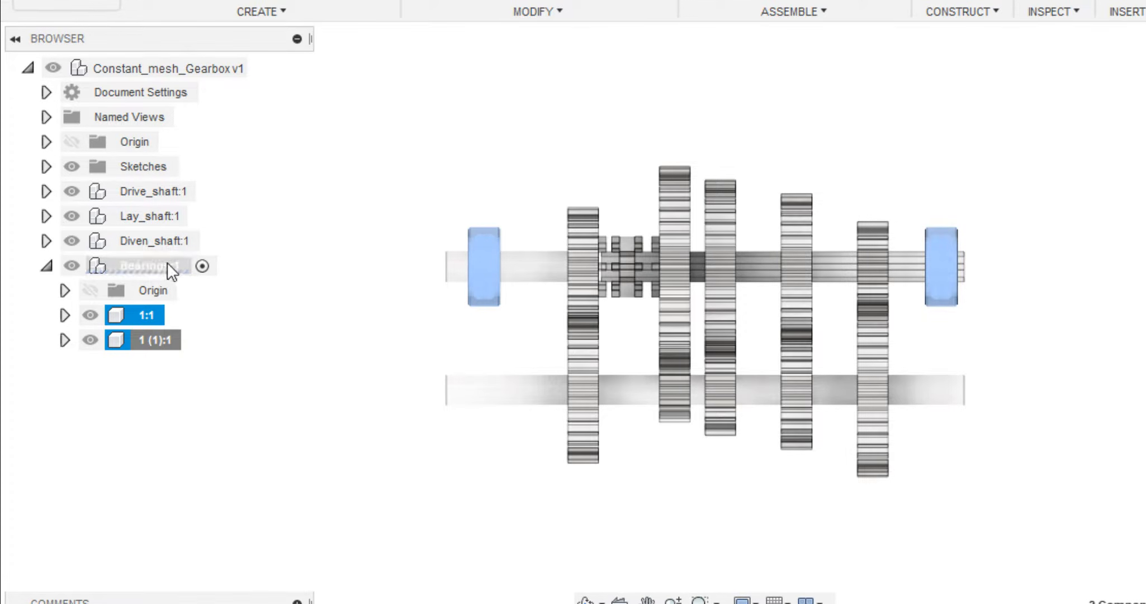
right_click(167, 264)
left_click(197, 276)
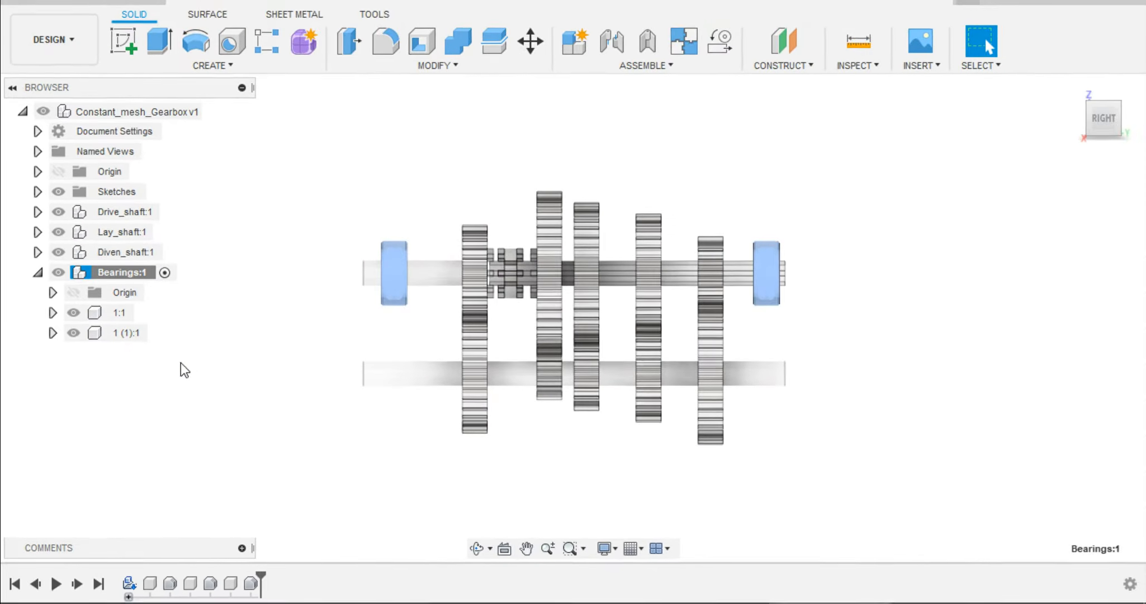
left_click_drag(393, 215, 391, 323)
type("-81")
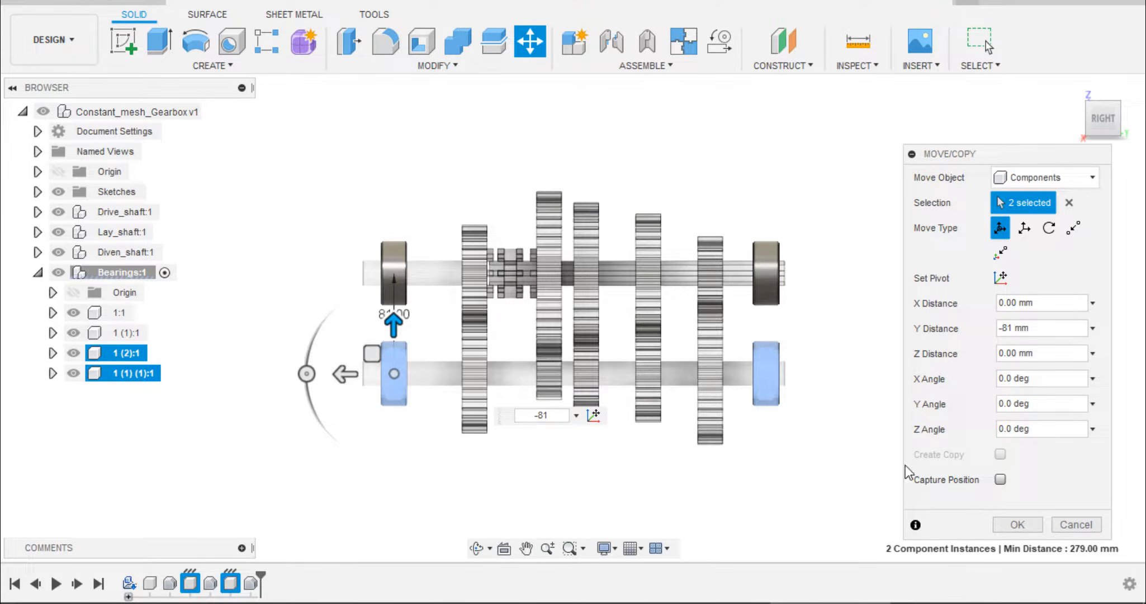
left_click(1017, 526)
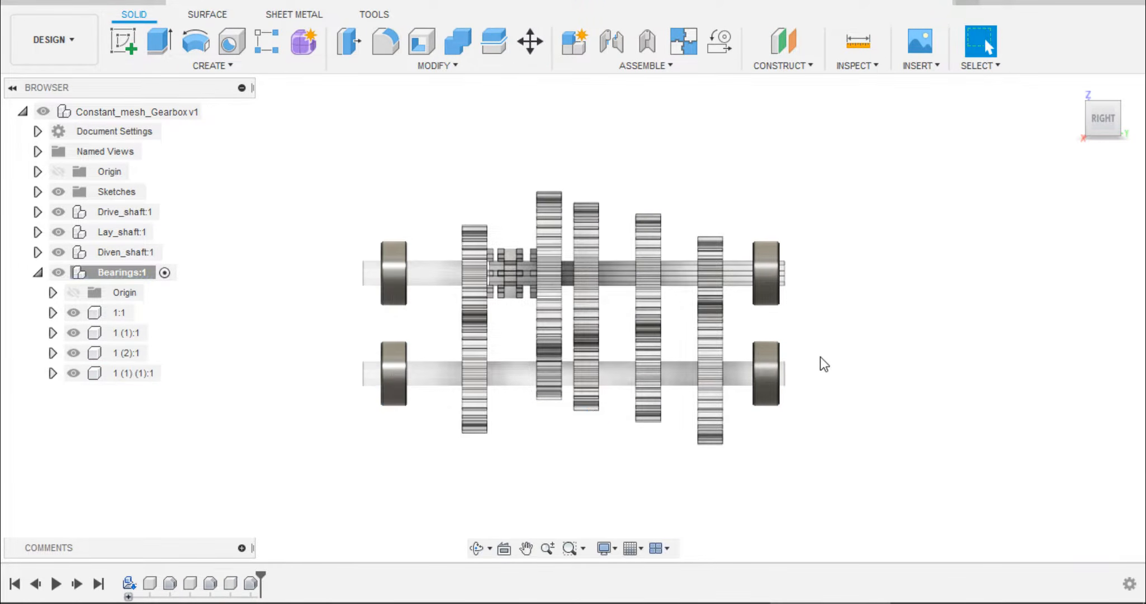
- Activate the top-level gearbox assembly and collapse the Bearings component
left_click(210, 111)
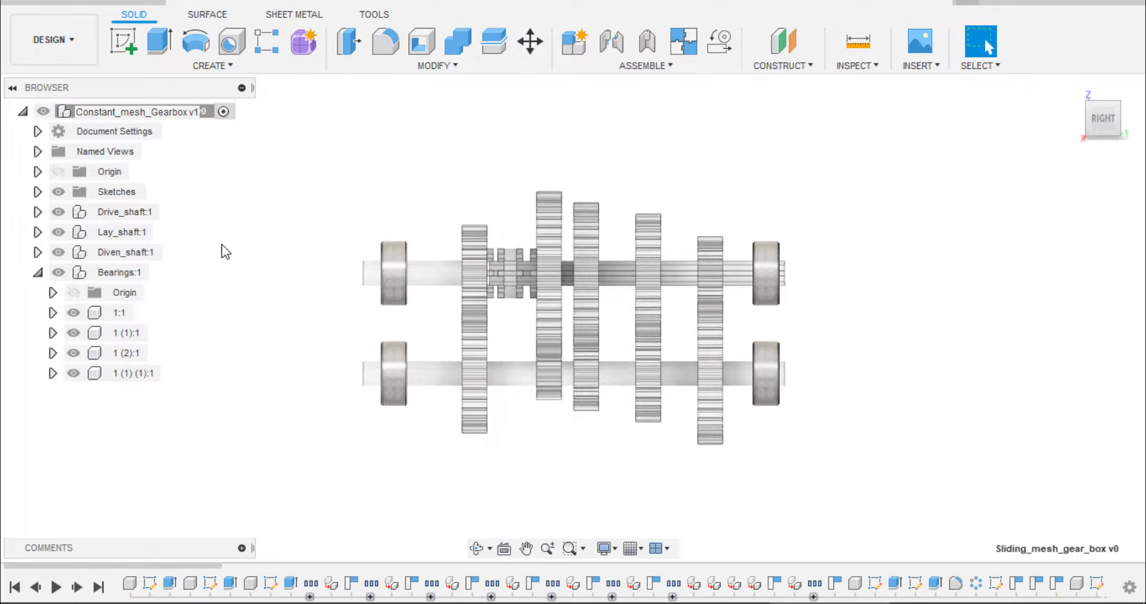
left_click(37, 272)
middle_click_drag(274, 226, 316, 234, "shift")
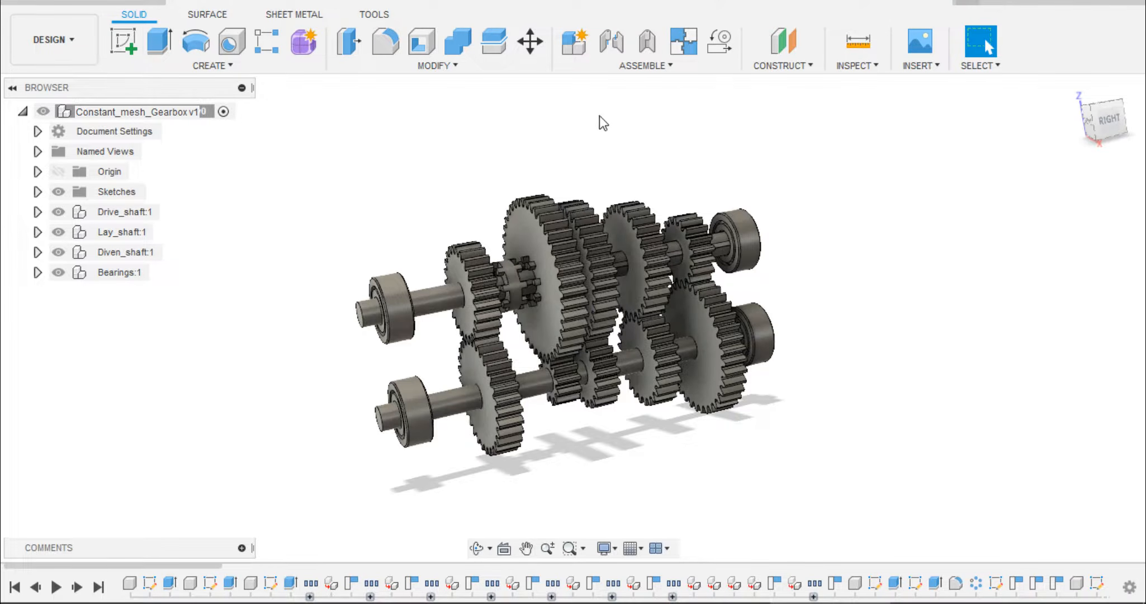
- Create rigid groups for the driven shaft parts and the lay shaft with its gears, with child components included
left_click(662, 66)
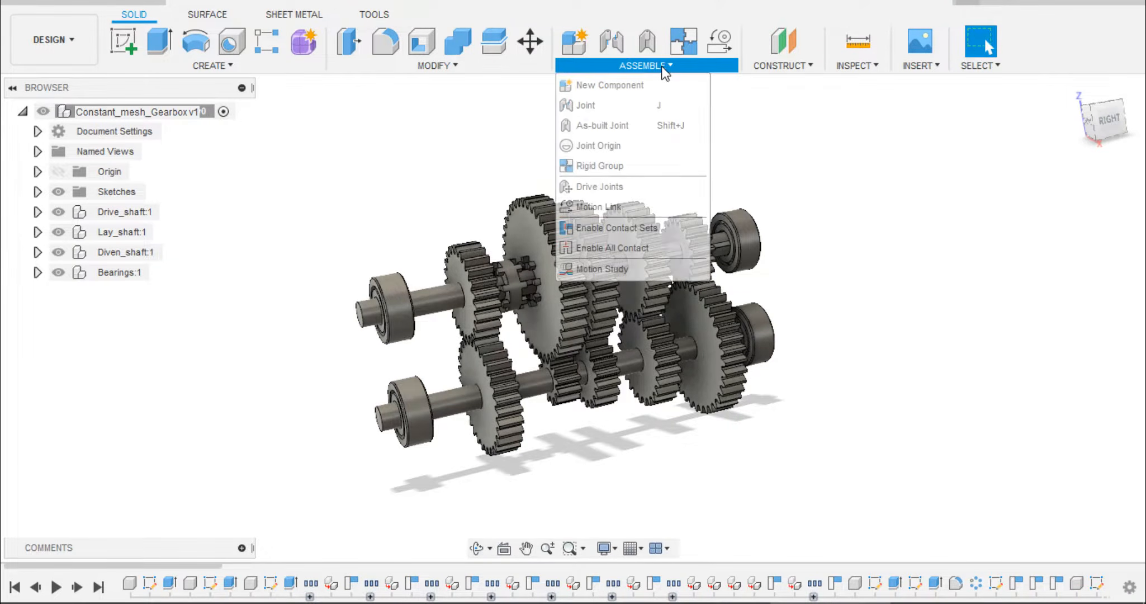
left_click(617, 164)
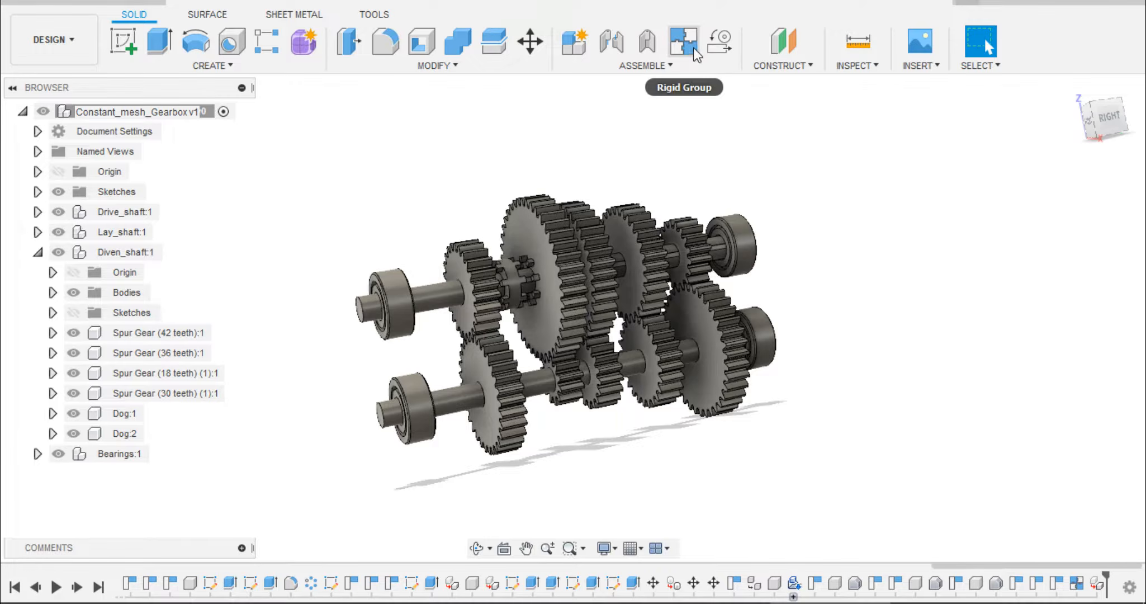
left_click(683, 41)
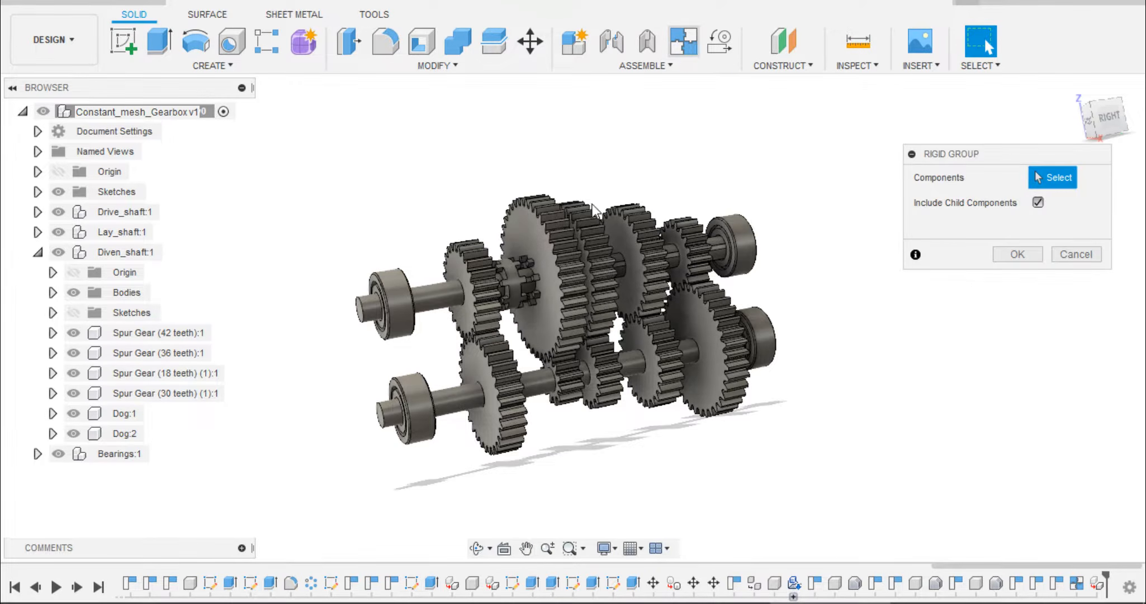
left_click(128, 252)
left_click(129, 232)
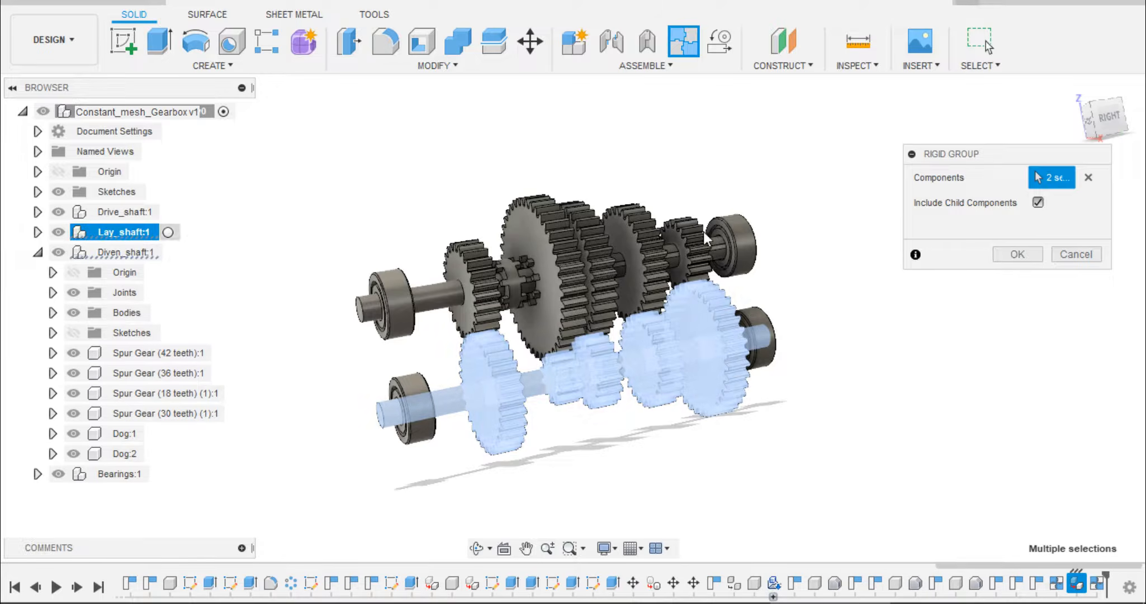
left_click(1003, 253)
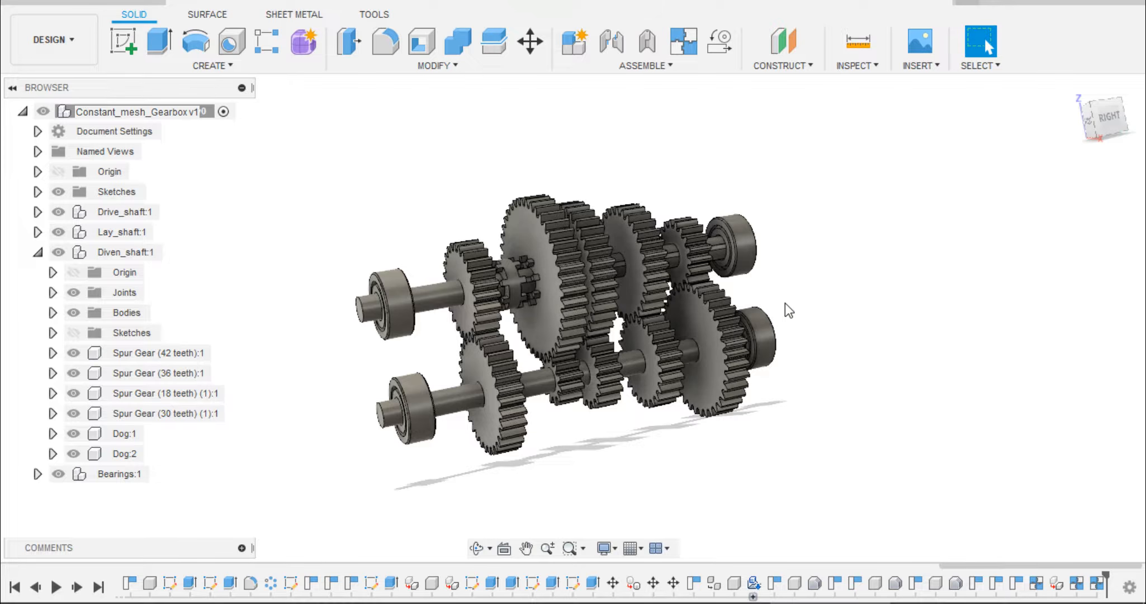
- Test the rigid groups by moving the lay shaft's large end gear and the gears on the upper shafts
scroll(785, 302, "down", 2)
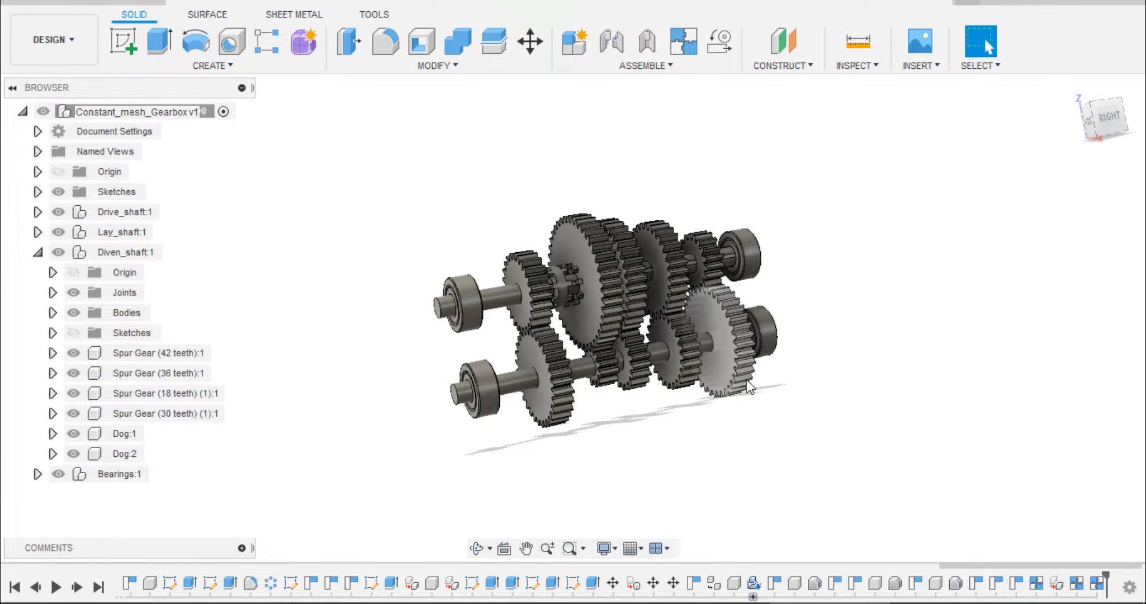
left_click_drag(747, 379, 752, 431)
left_click_drag(674, 271, 651, 201)
left_click_drag(538, 300, 524, 202)
left_click(1070, 42)
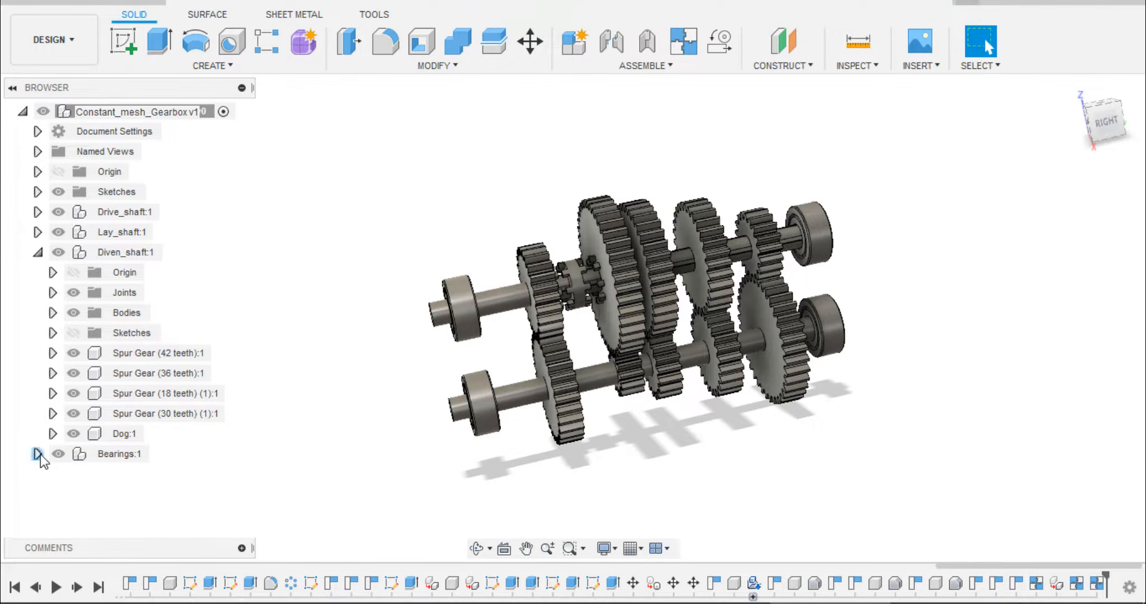
- Ground all four bearings in the Bearings component, and collapse the Bearings and Diven_shaft components
left_click(38, 453)
left_click(118, 454)
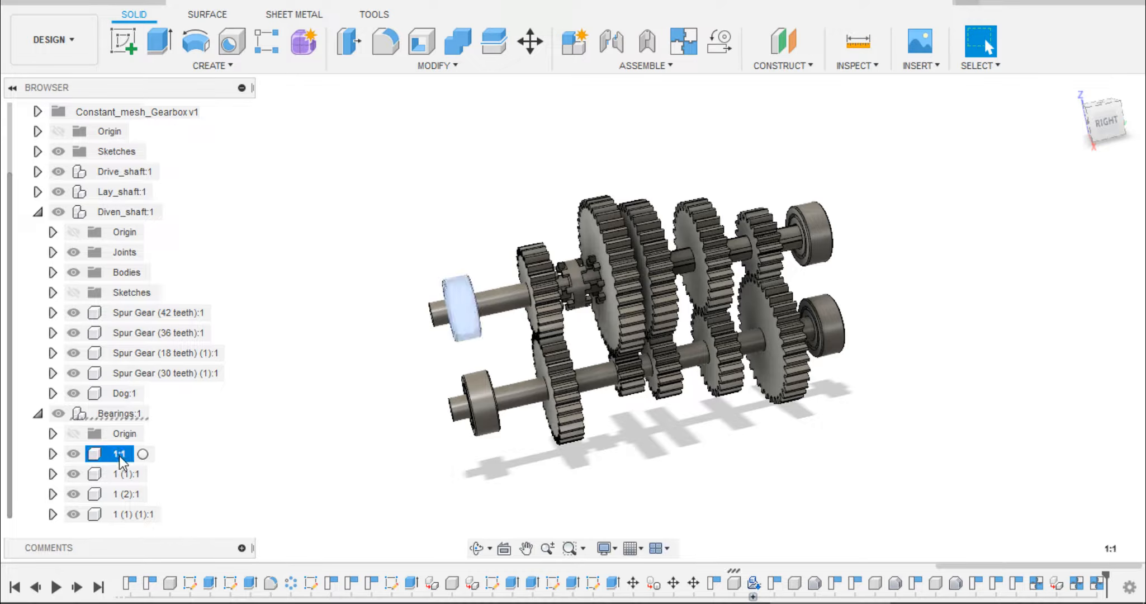
left_click(129, 512, "shift")
right_click(129, 497)
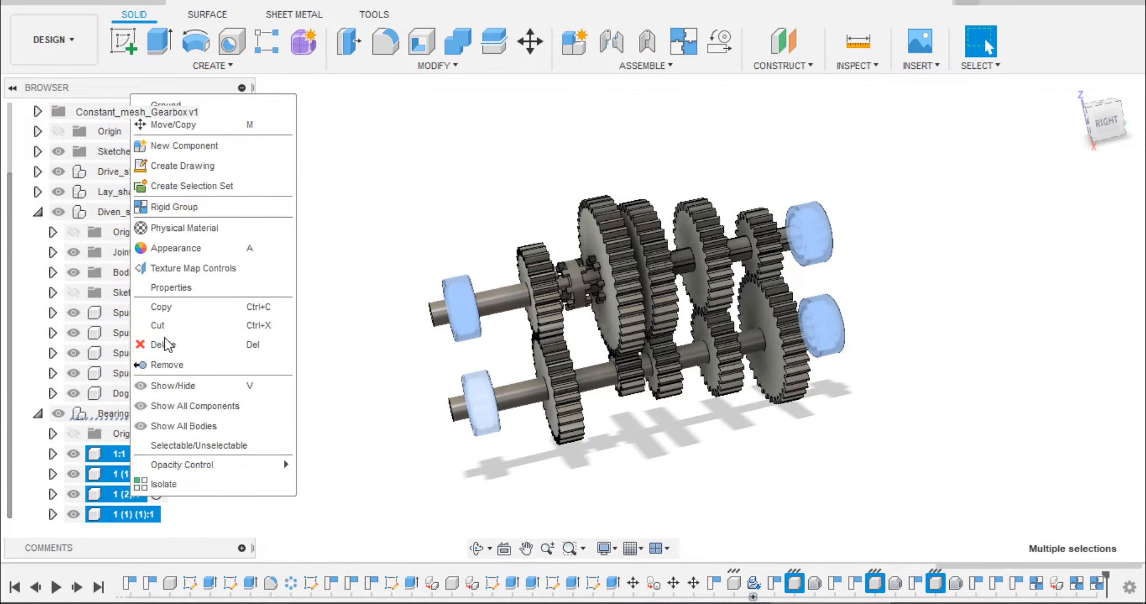
left_click(209, 105)
left_click(367, 190)
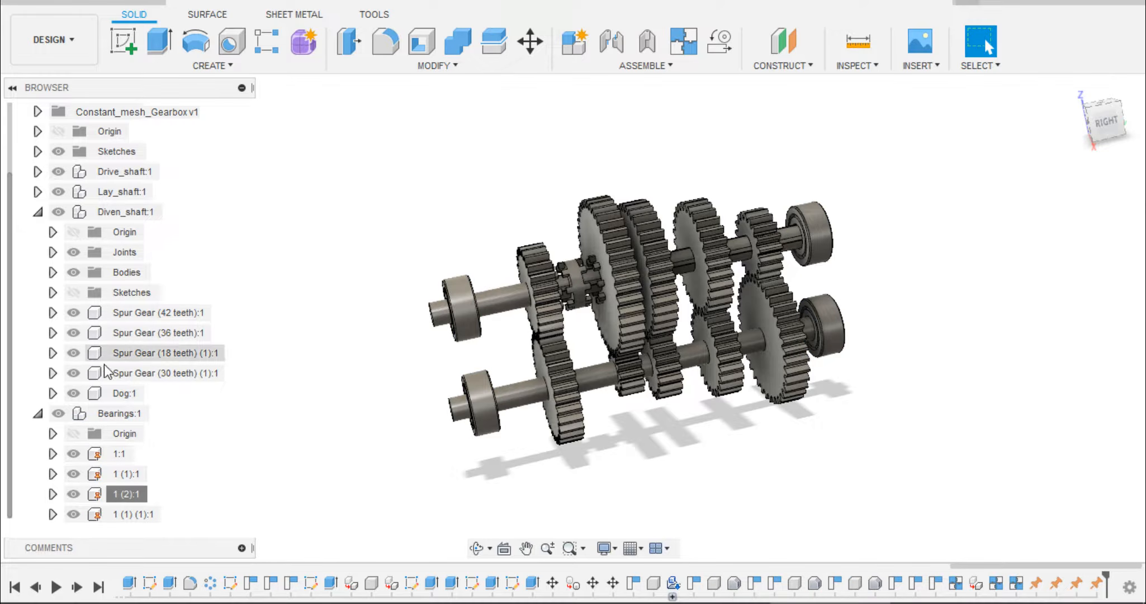
left_click(38, 414)
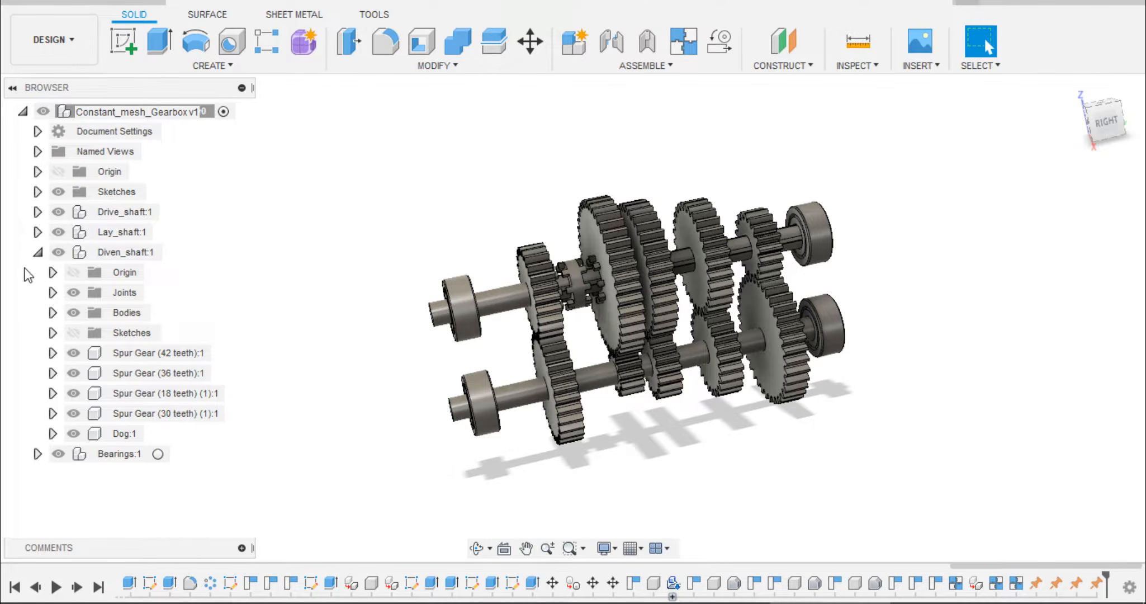
left_click(37, 252)
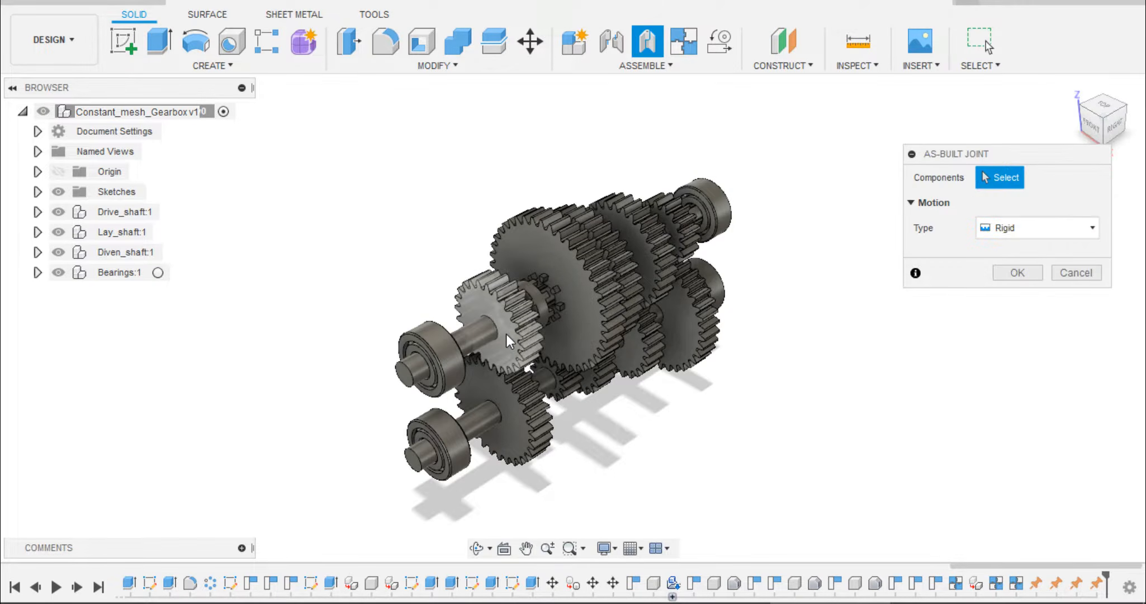
- Add a revolute as-built joint about the Z axis between the drive shaft's 24-tooth gear and its bearing, positioned on the shaft beside the bearing
scroll(502, 341, "up", 5)
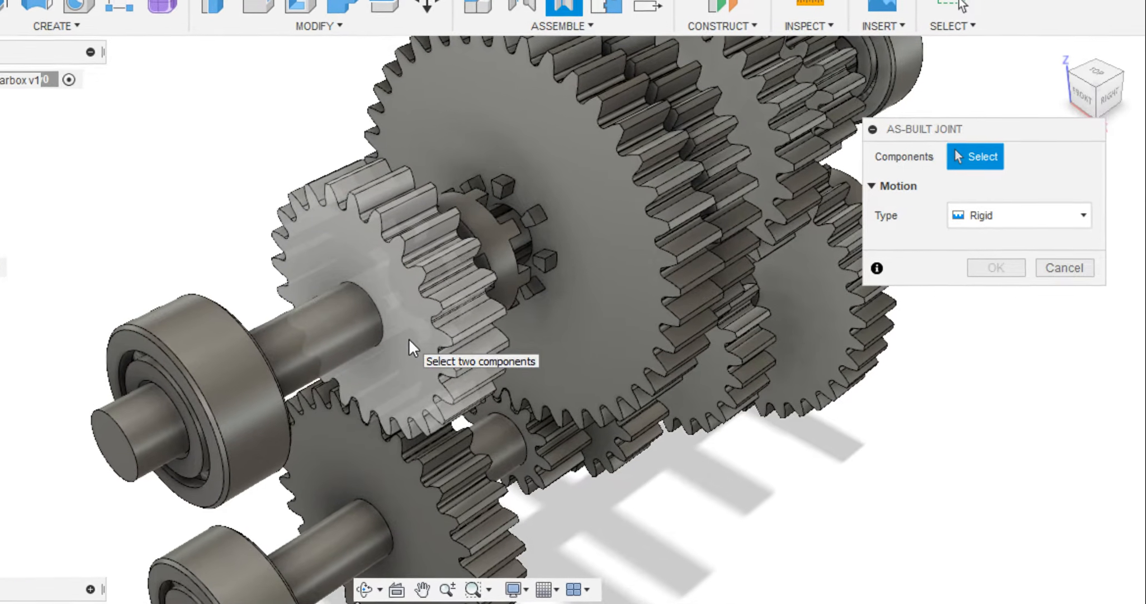
left_click(408, 339)
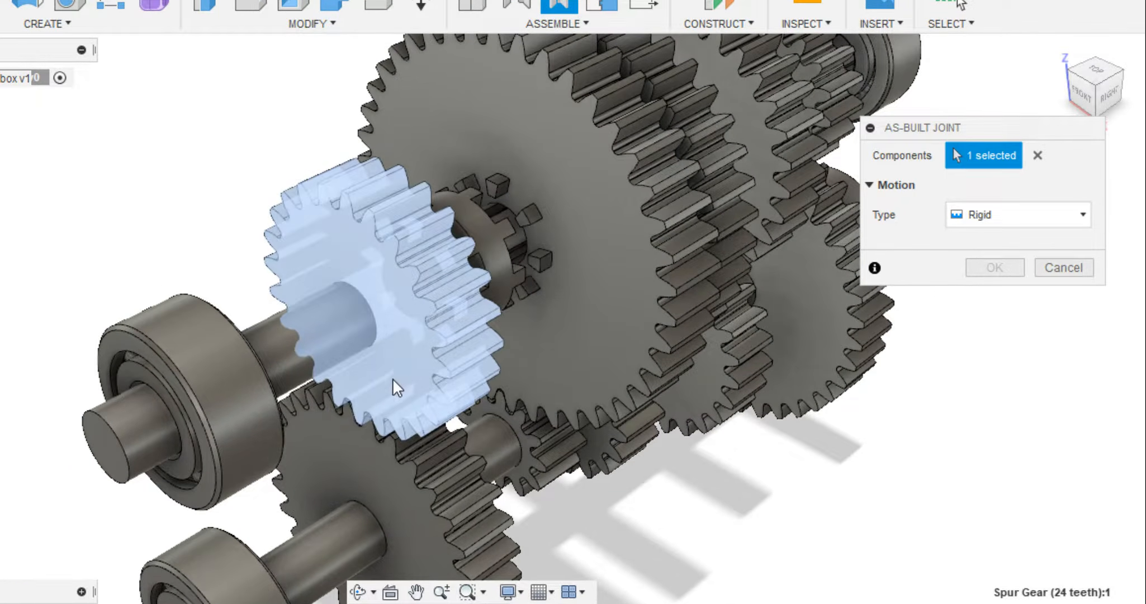
left_click(336, 437)
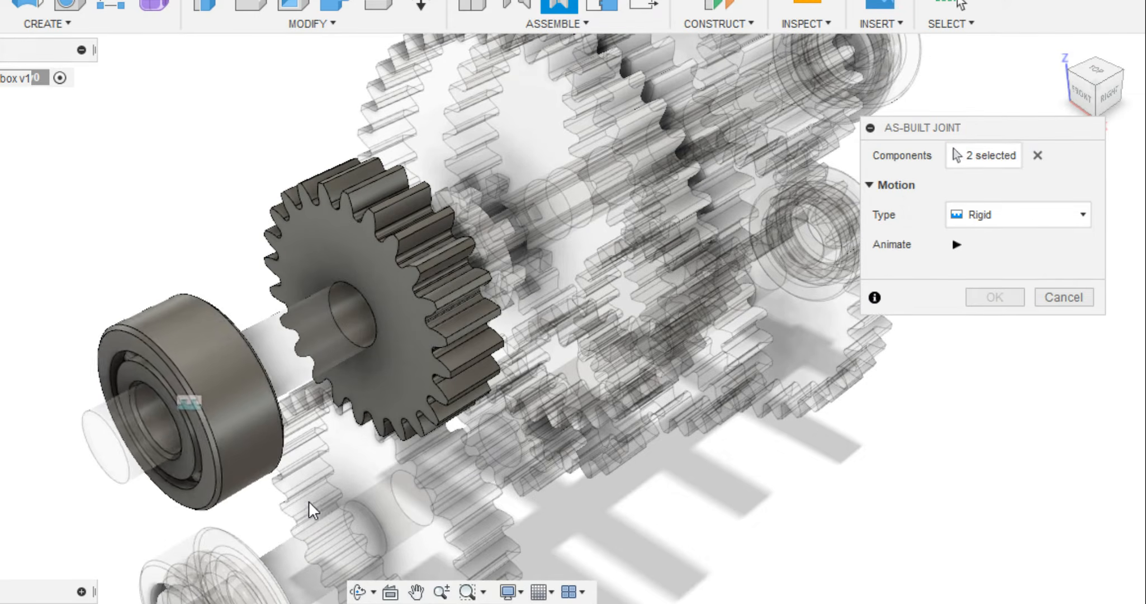
left_click(987, 218)
left_click(984, 262)
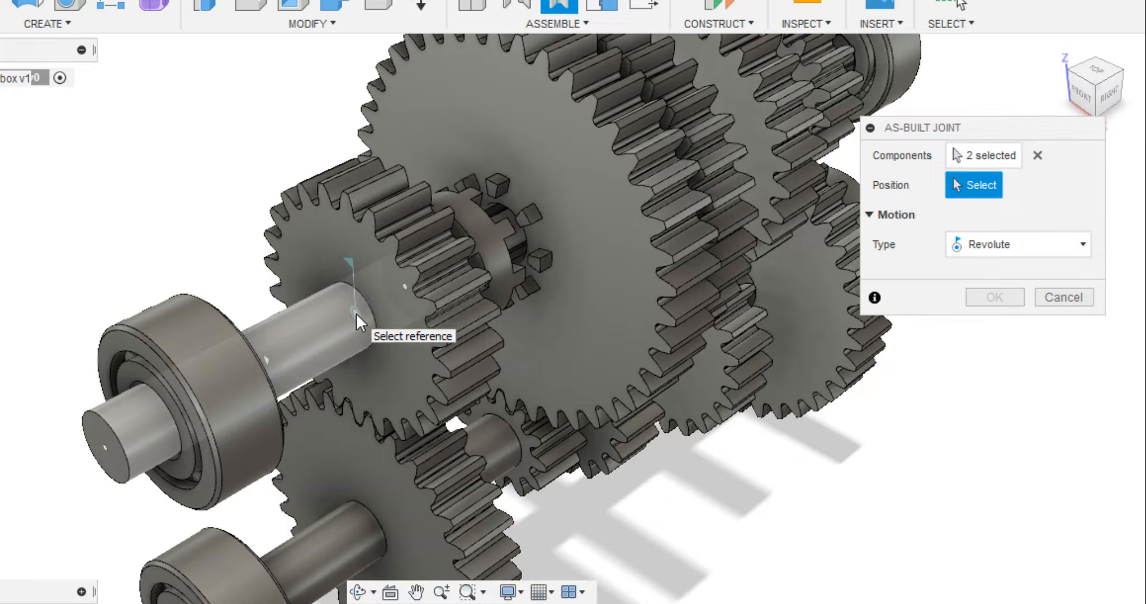
left_click(356, 313)
middle_click_drag(412, 360, 424, 291, "shift")
left_click(1036, 185)
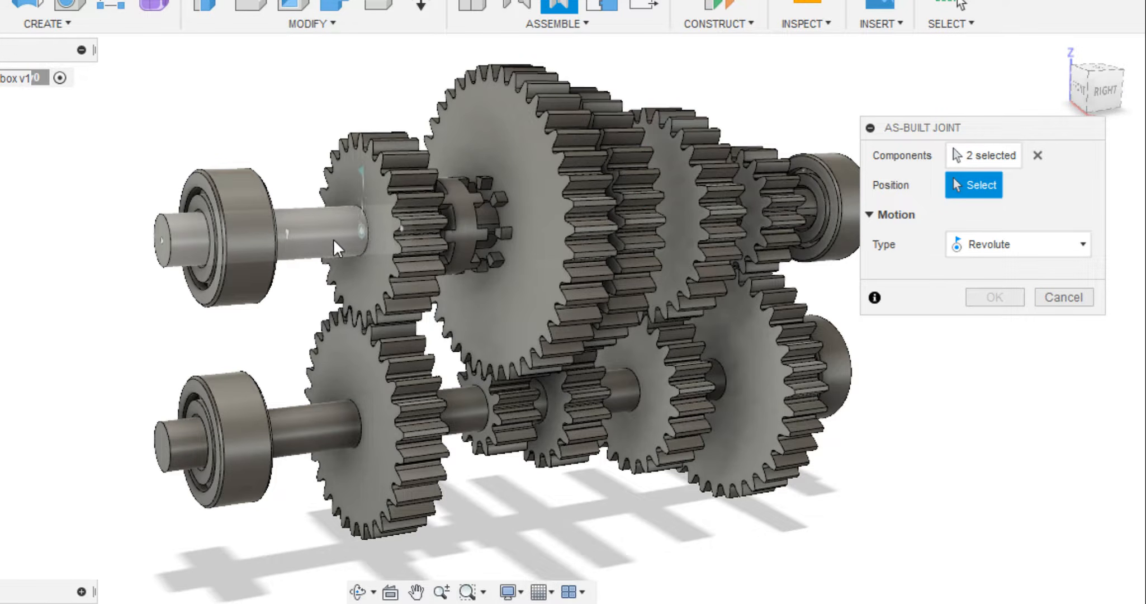
left_click(300, 244)
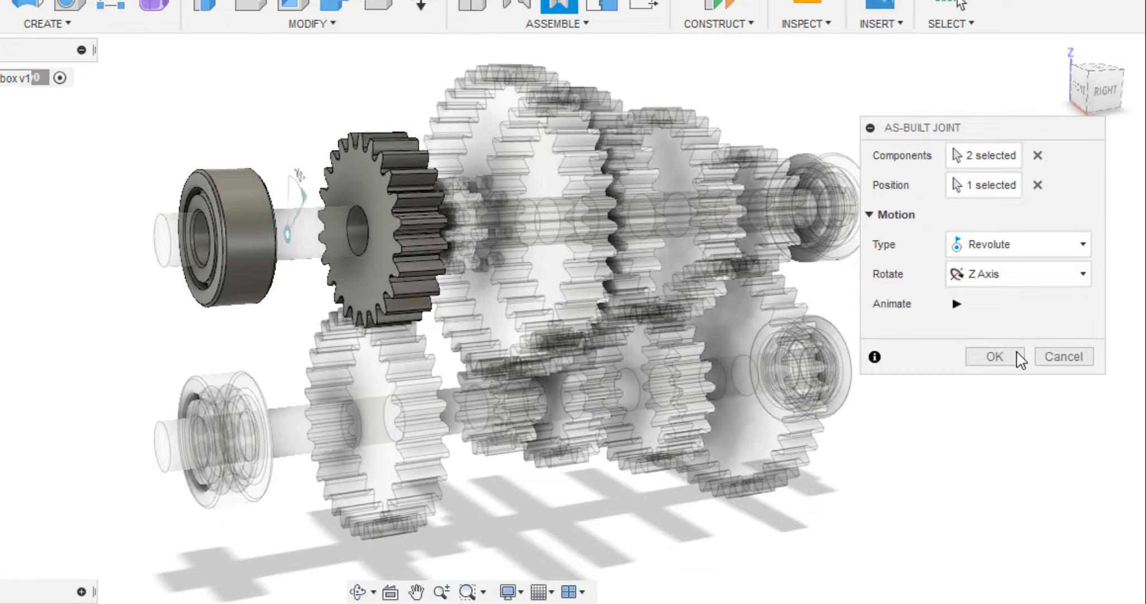
left_click(994, 357)
- Add a revolute as-built joint about the Z axis between the lay shaft's end gear and its bearing, positioned at the gear bore, and preview it
mouse_move(310, 146)
middle_mouse_down("shift")
mouse_move(336, 134)
mouse_move(312, 125)
middle_mouse_up("shift")
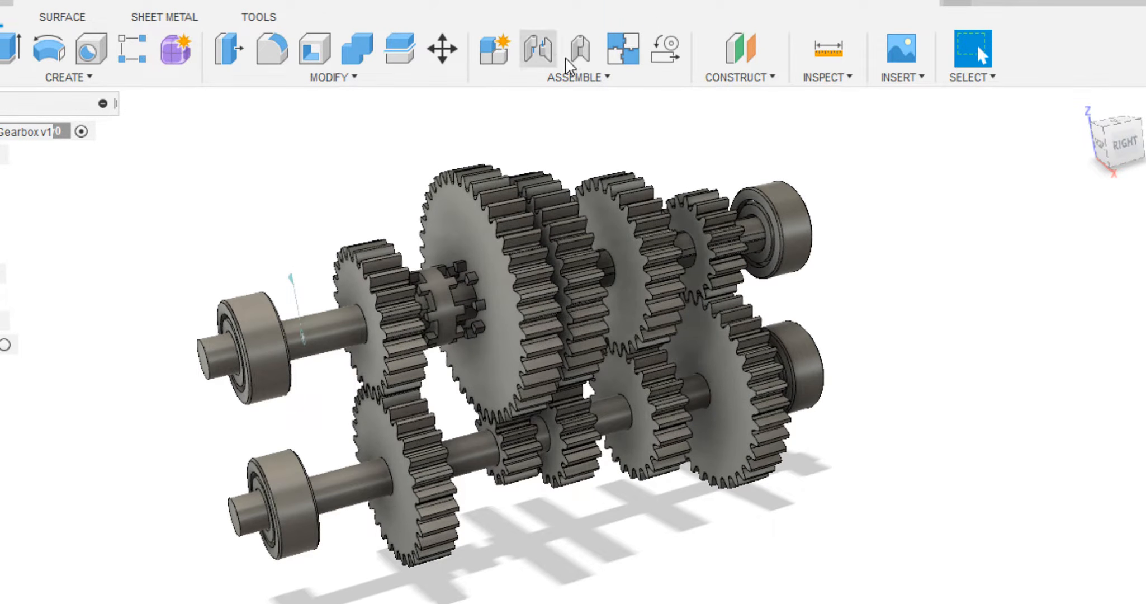
right_click(959, 405)
left_click(941, 305)
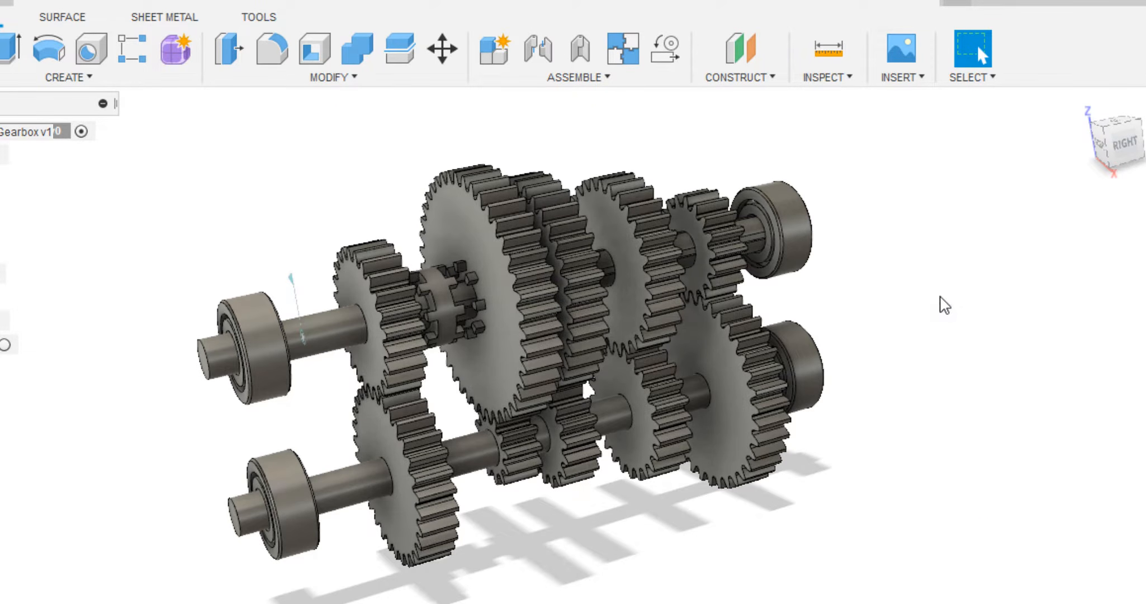
left_click(405, 482)
left_click(361, 526)
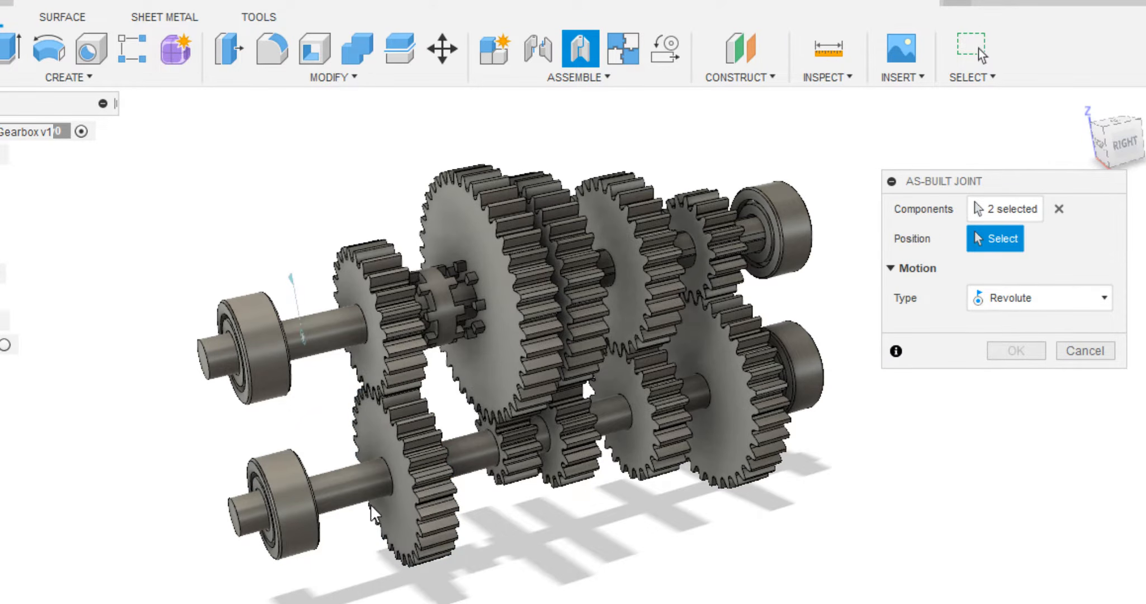
left_click(384, 476)
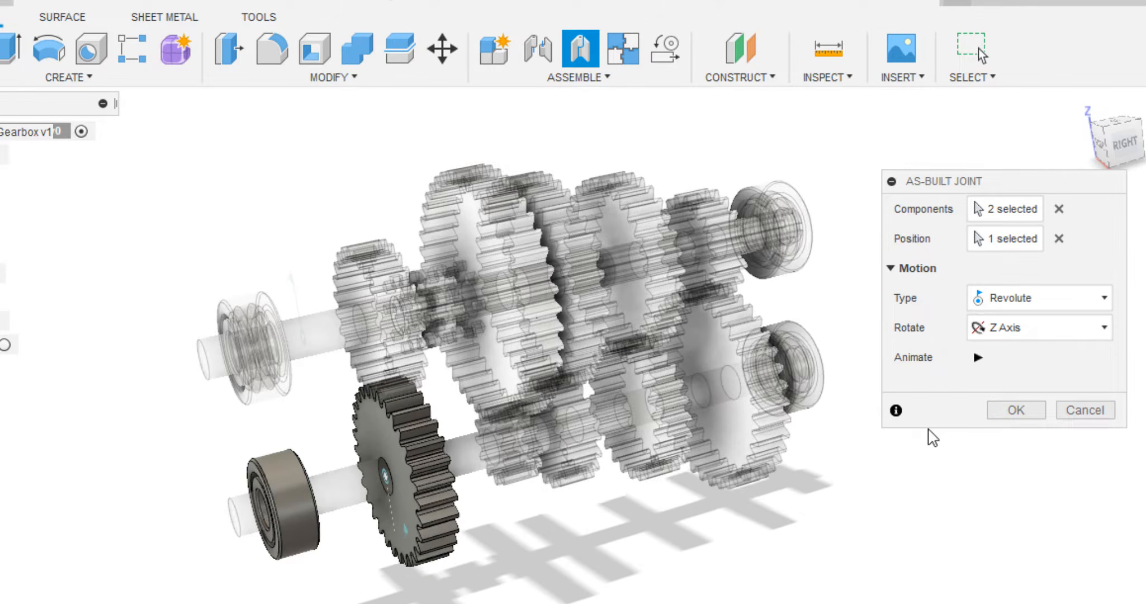
middle_click_drag(538, 525, 584, 481, "shift")
scroll(538, 463, "up", 4)
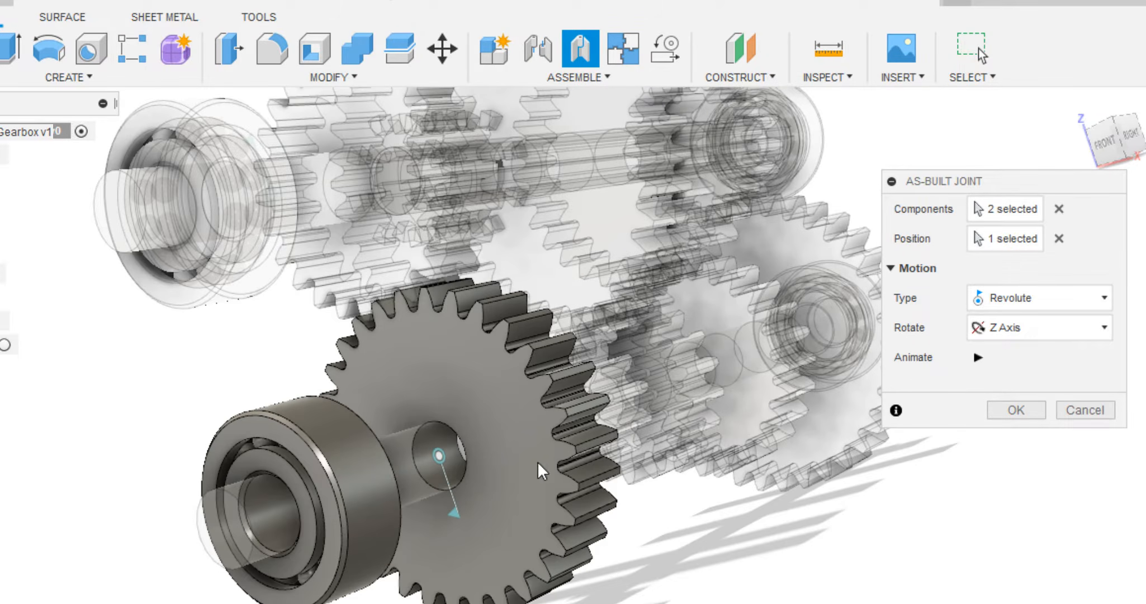
left_click(980, 357)
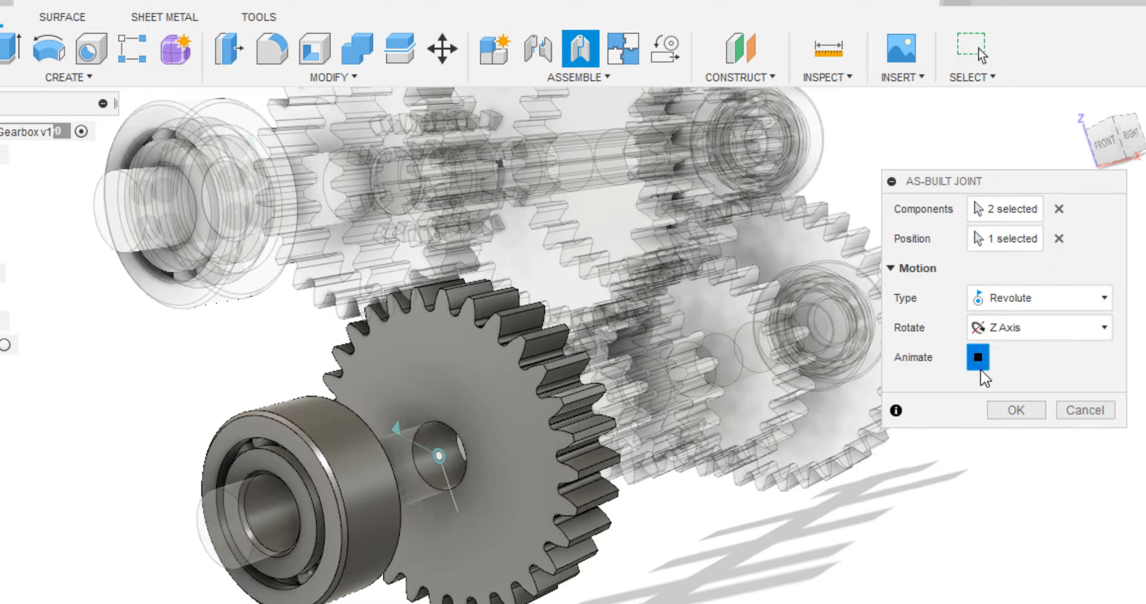
left_click(1007, 409)
scroll(815, 407, "down", 2)
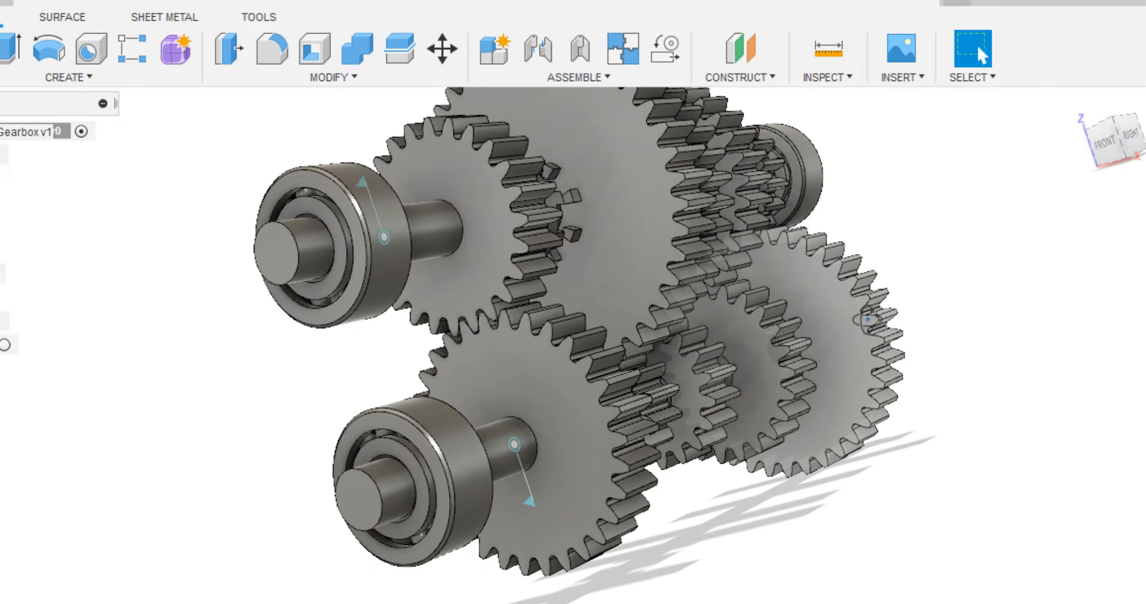
- Test the revolute joints by moving the shaft gears, and revert the components to their original position
middle_click_drag(868, 320, 811, 335, "shift")
mouse_move(479, 286)
left_mouse_down()
mouse_move(478, 382)
mouse_move(475, 290)
left_mouse_up()
left_click(1061, 42)
scroll(932, 269, "down", 2)
middle_click_drag(933, 269, 858, 480)
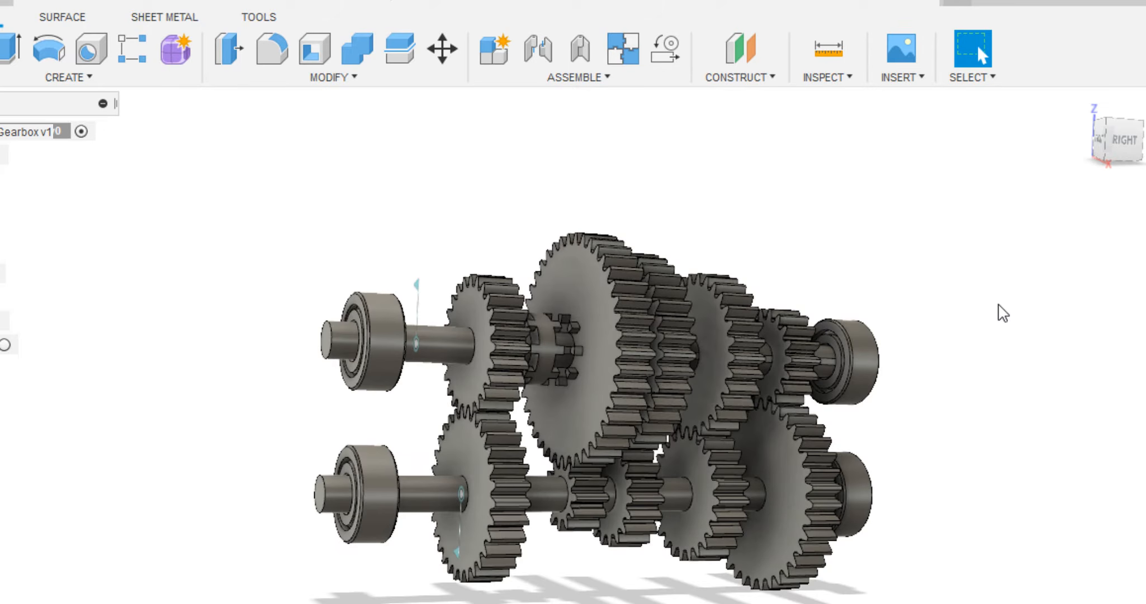
- Add a revolute as-built joint about the Z axis between the driven shaft's largest gear and its end bearing, positioned at the gear's bore
left_click(581, 48)
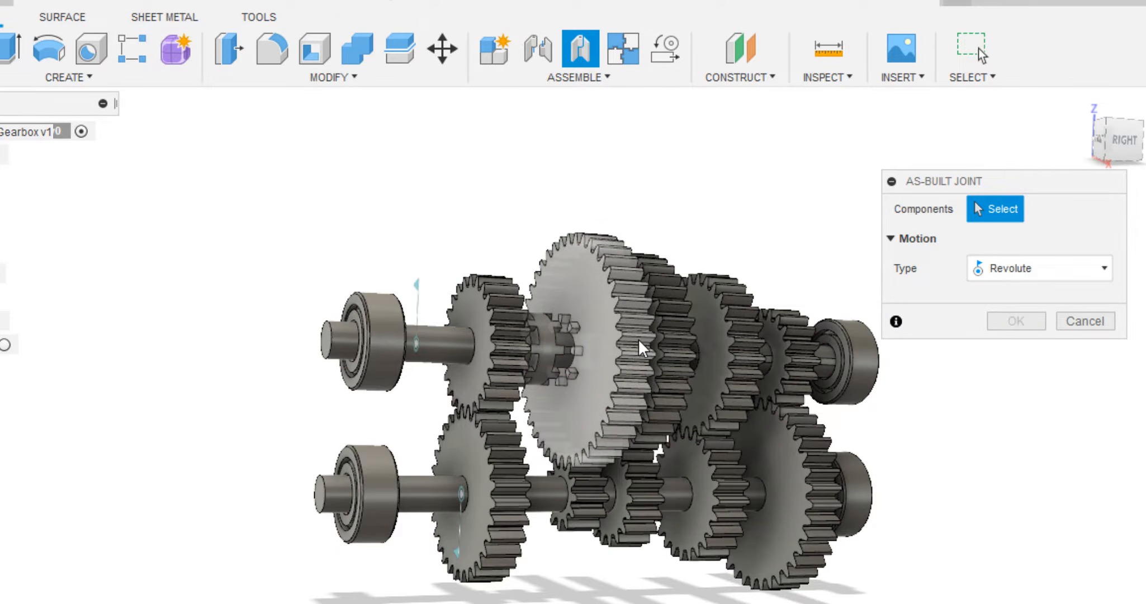
left_click(590, 378)
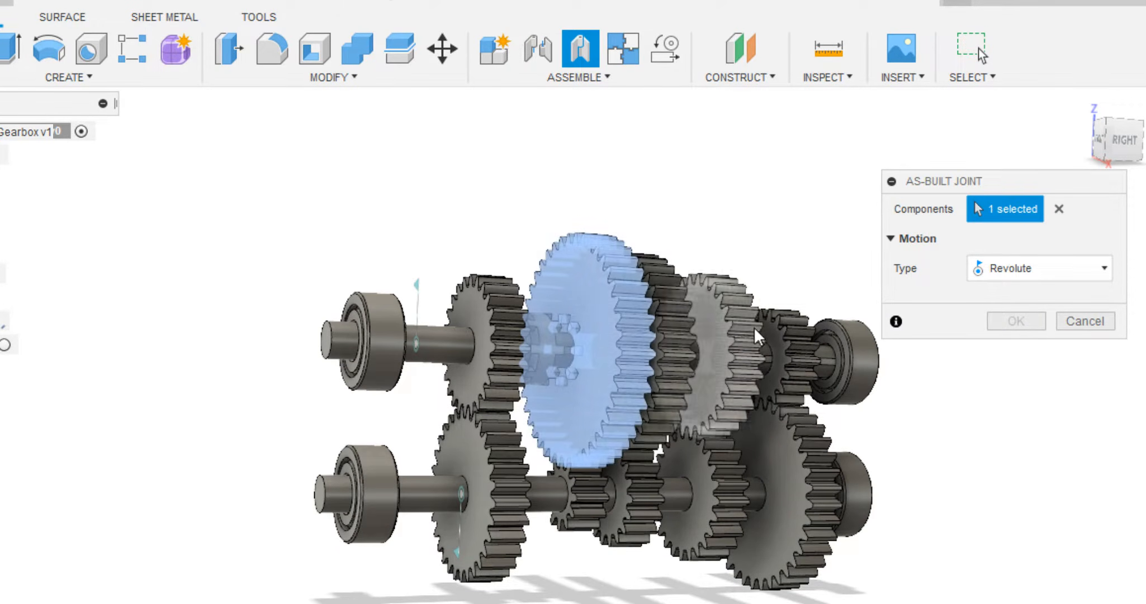
left_click(574, 383)
scroll(581, 376, "up", 5)
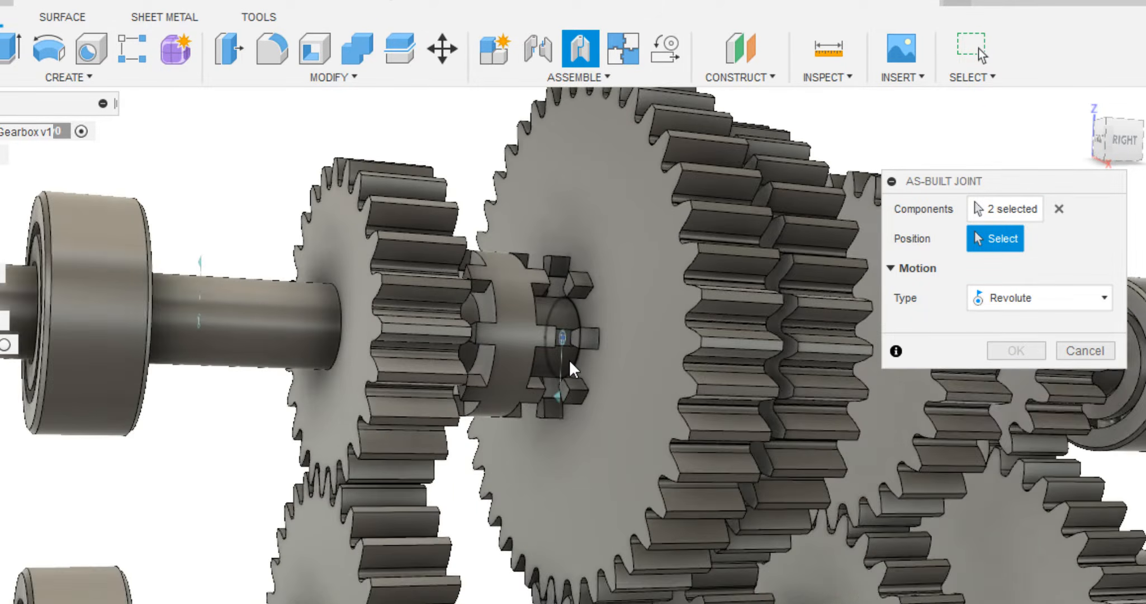
left_click(594, 374)
scroll(595, 374, "down", 5)
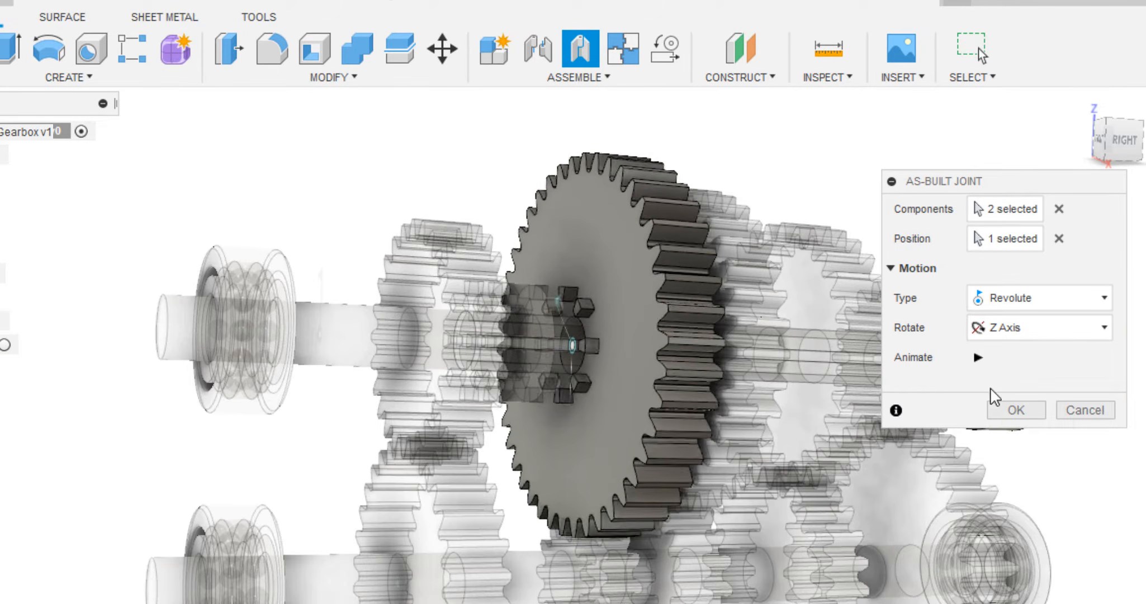
left_click(1016, 410)
scroll(749, 218, "down", 3)
middle_click_drag(776, 187, 769, 221, "shift")
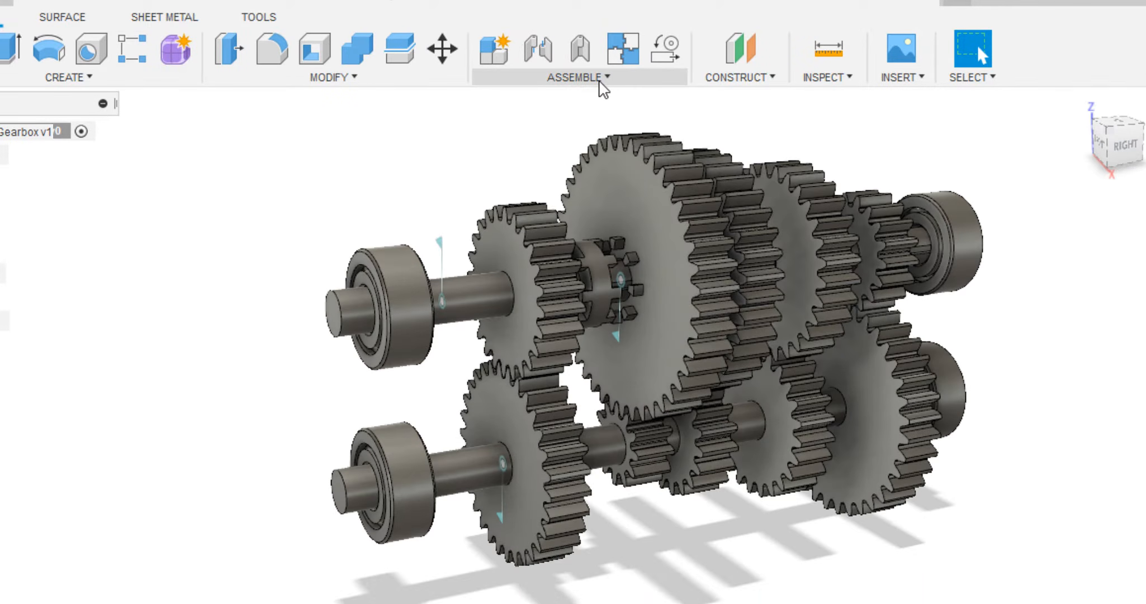
- Create a motion link between the drive shaft and lay shaft revolute joints, with angles of 450 and 360 degrees
left_click(600, 82)
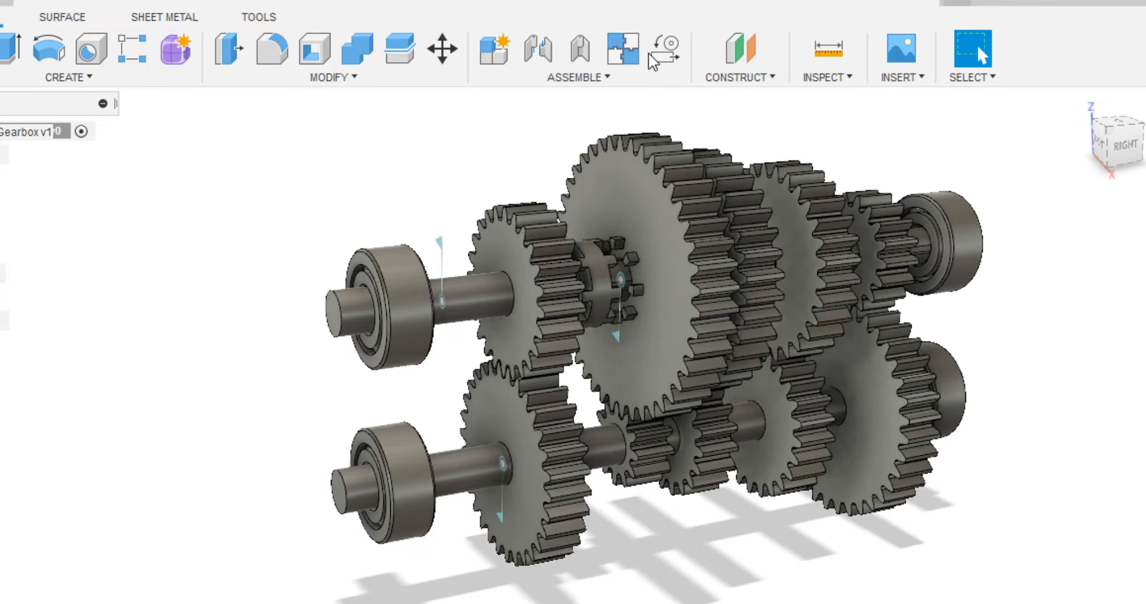
left_click(600, 81)
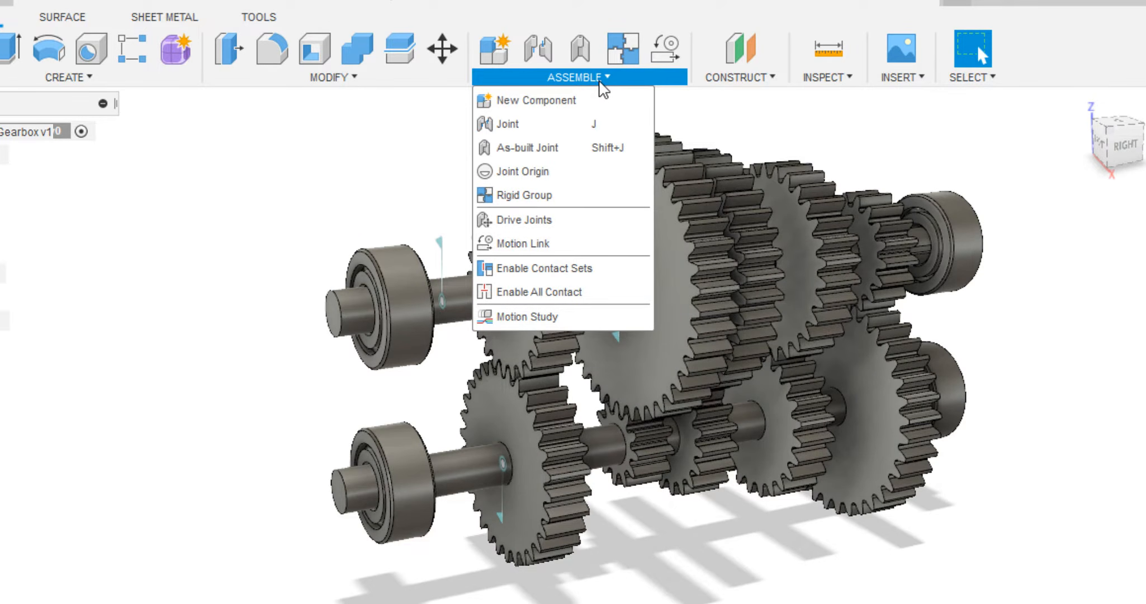
left_click(653, 64)
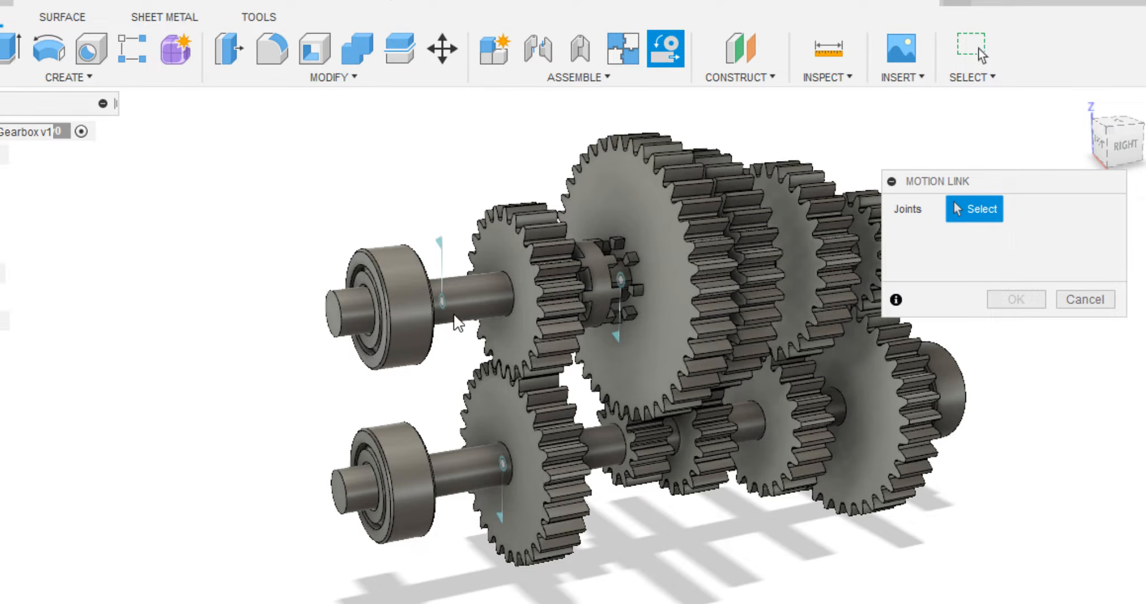
left_click(442, 305)
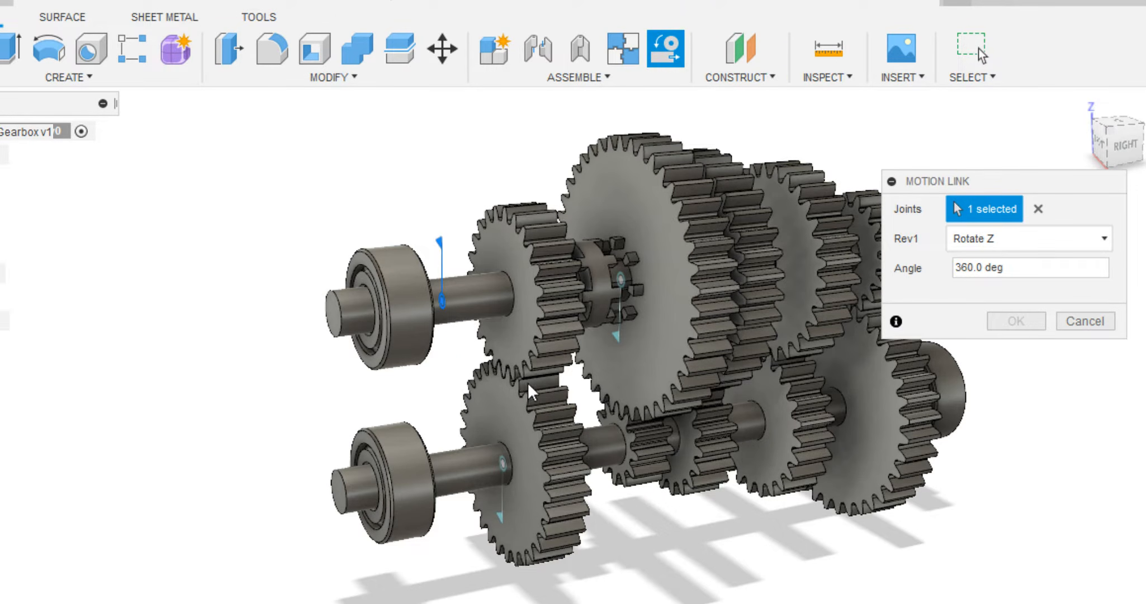
left_click(503, 464)
left_click(1026, 268)
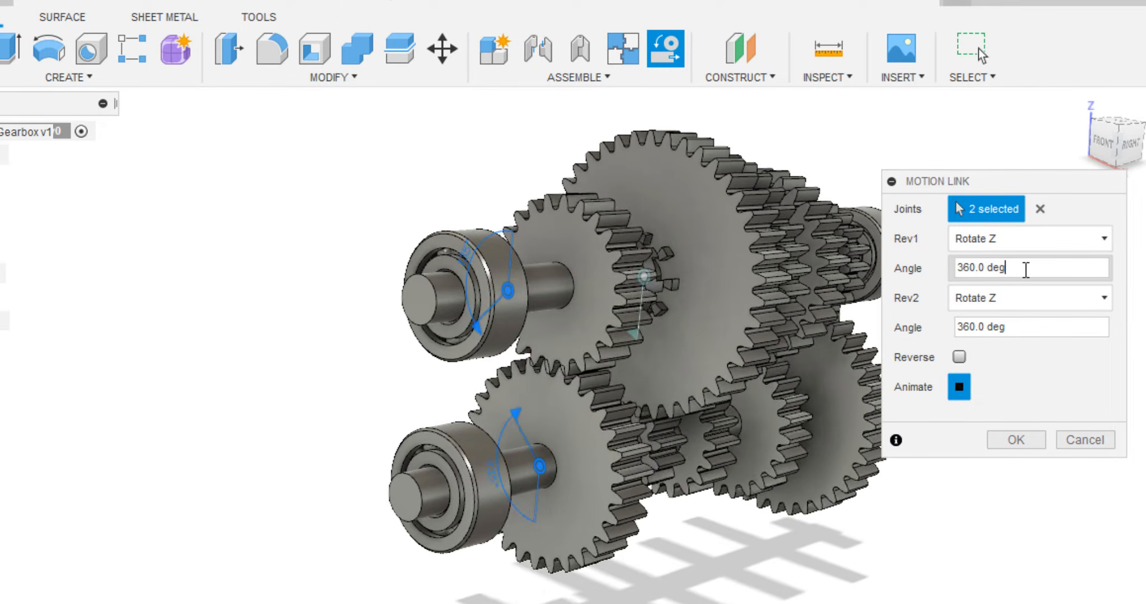
left_click_drag(1026, 270, 893, 275)
type("45")
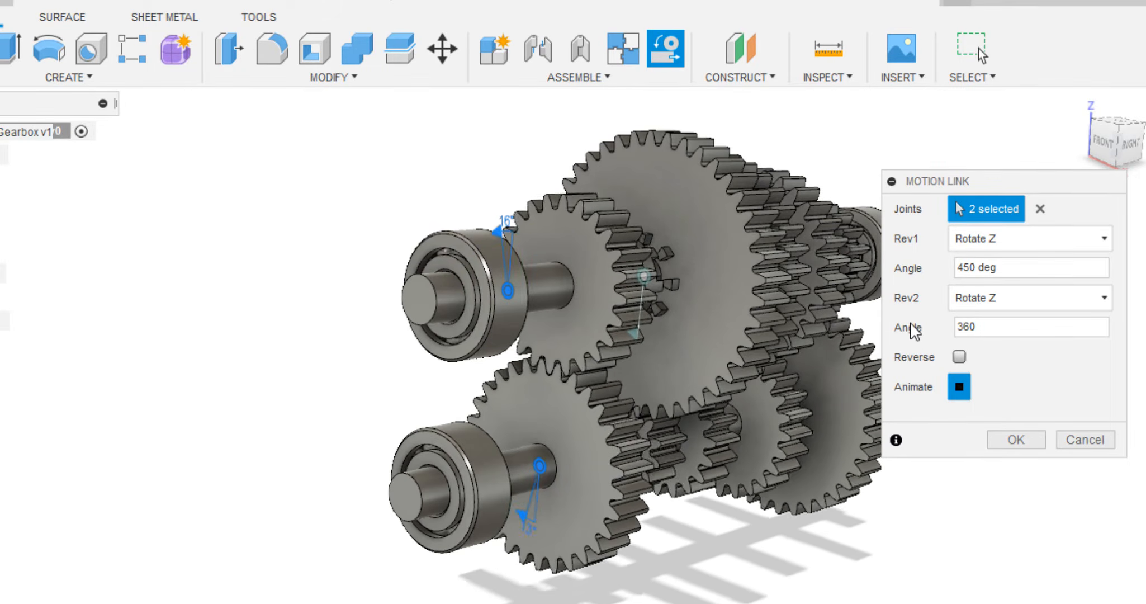
left_click(1015, 440)
- Test the motion link by rotating the linked shafts, and revert them to their original position
scroll(575, 401, "up", 5)
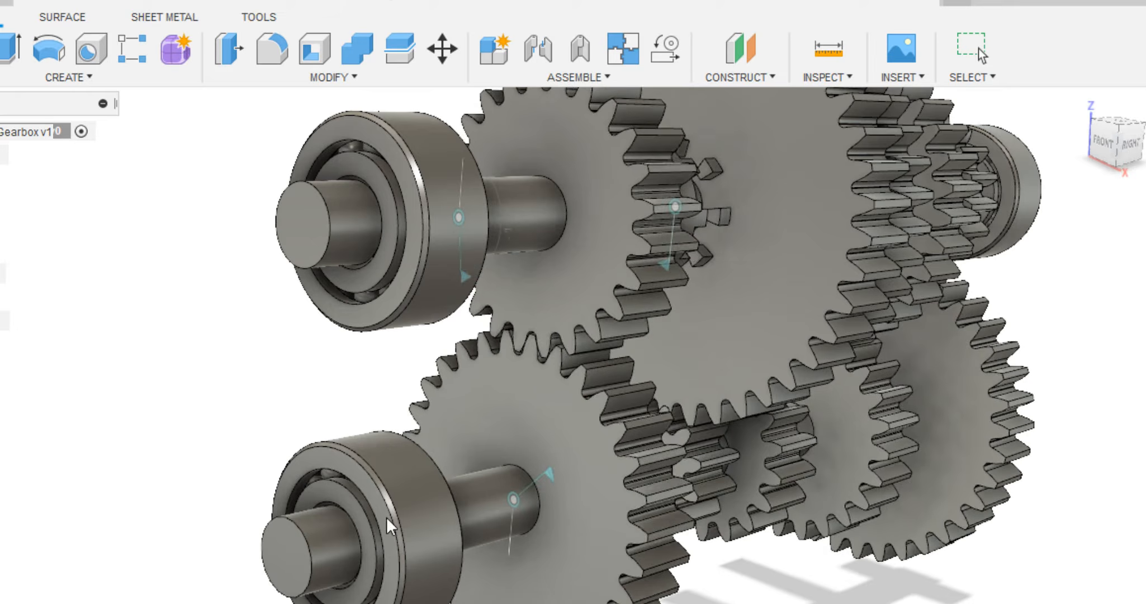
scroll(776, 274, "down", 4)
middle_click_drag(776, 272, 755, 281)
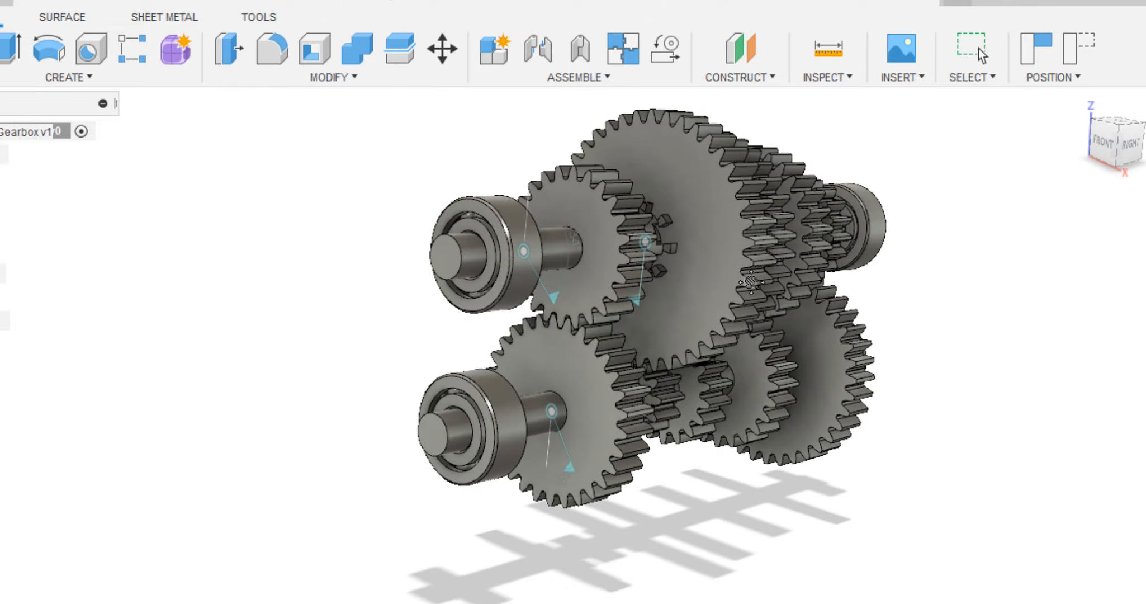
left_click(1070, 60)
middle_click_drag(948, 330, 870, 327, "shift")
middle_click_drag(870, 328, 758, 352)
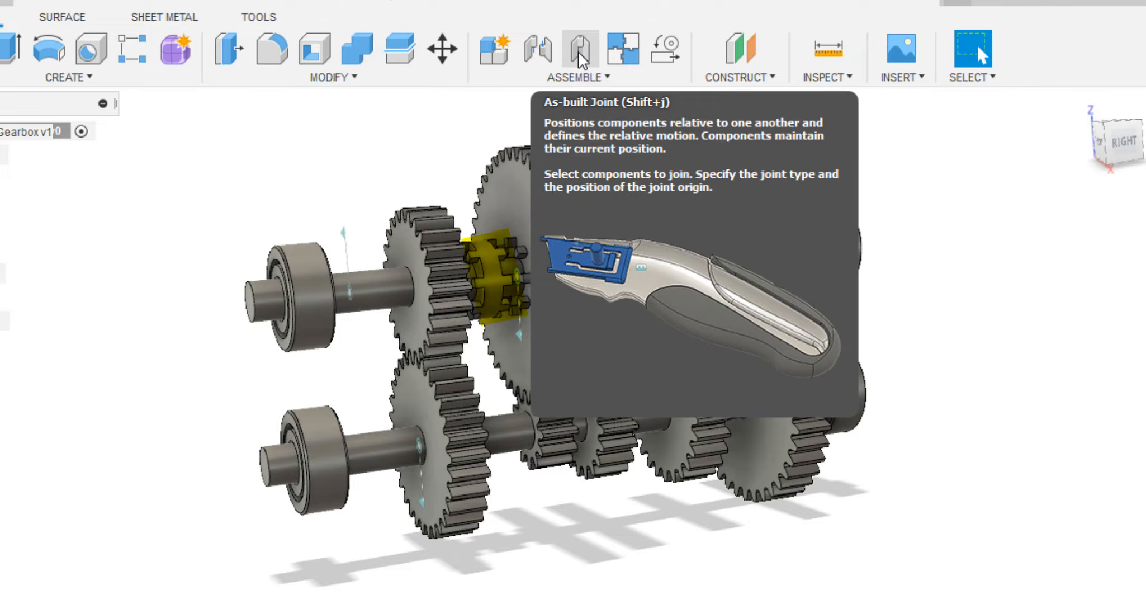
- Add a slider as-built joint along the Z axis between the sliding dog and the drive shaft, positioned on the shaft beside the bearing
left_click(580, 55)
scroll(489, 271, "up", 3)
scroll(488, 270, "up", 2)
left_click(488, 271)
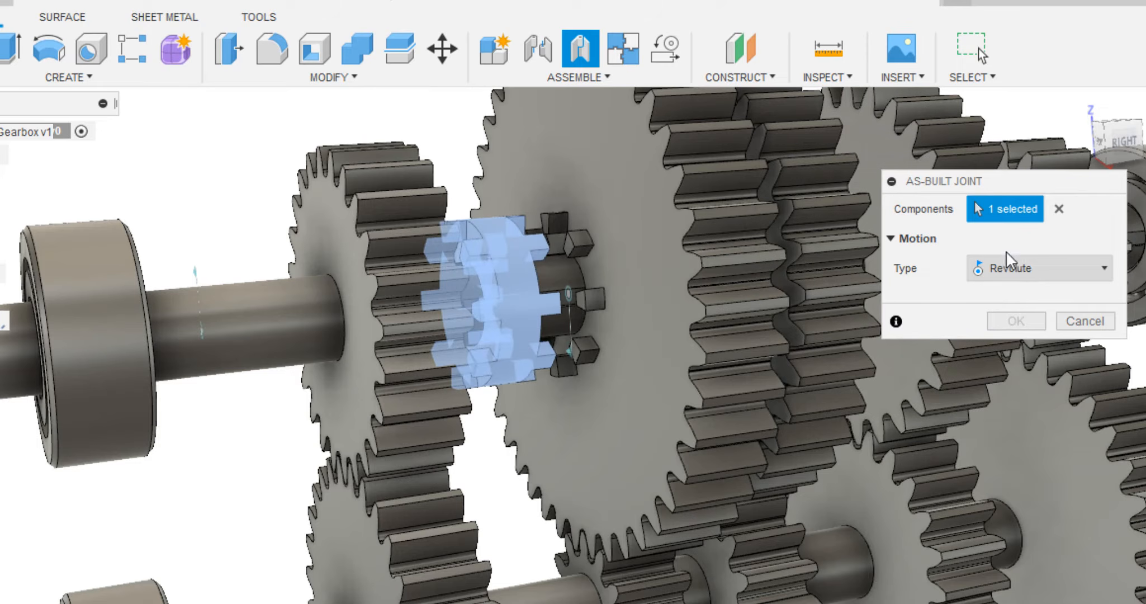
left_click(1031, 274)
left_click(1007, 343)
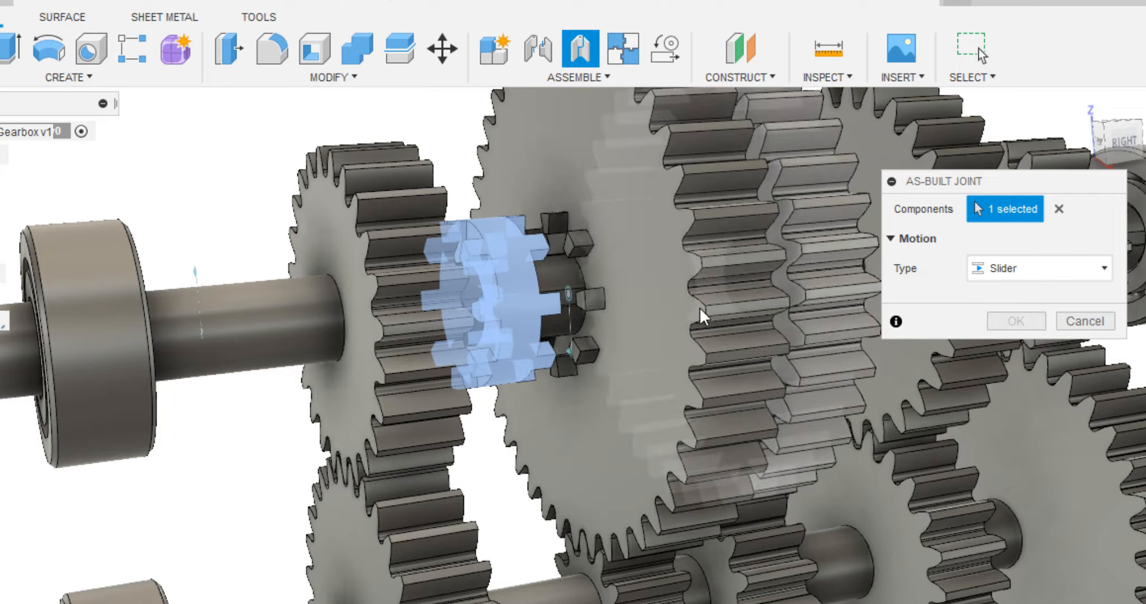
scroll(582, 254, "up", 2)
scroll(582, 254, "up", 3)
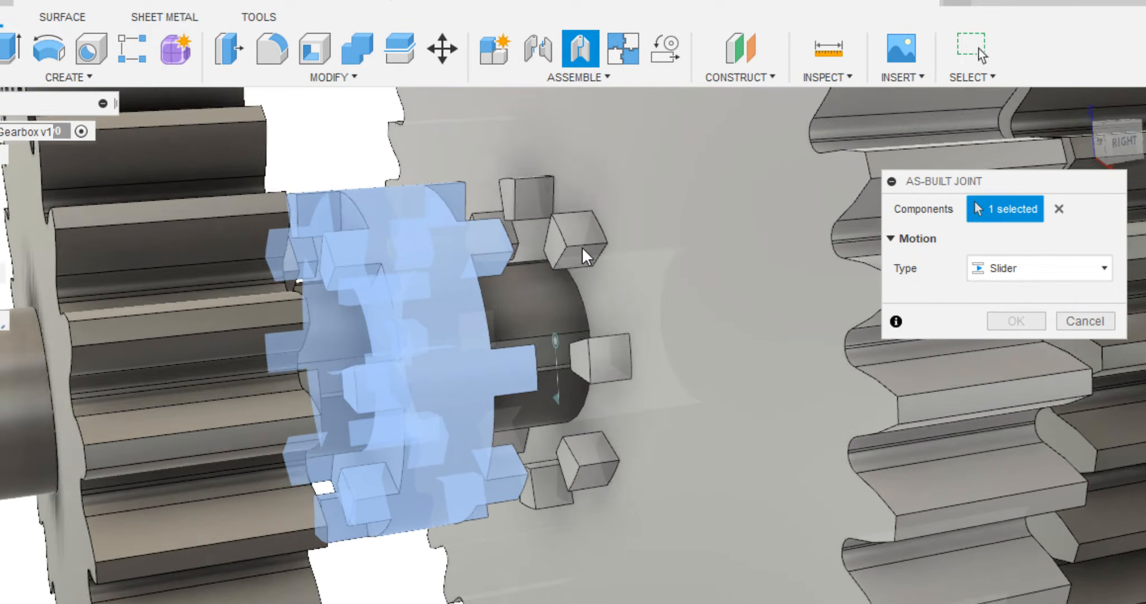
scroll(456, 324, "down", 5)
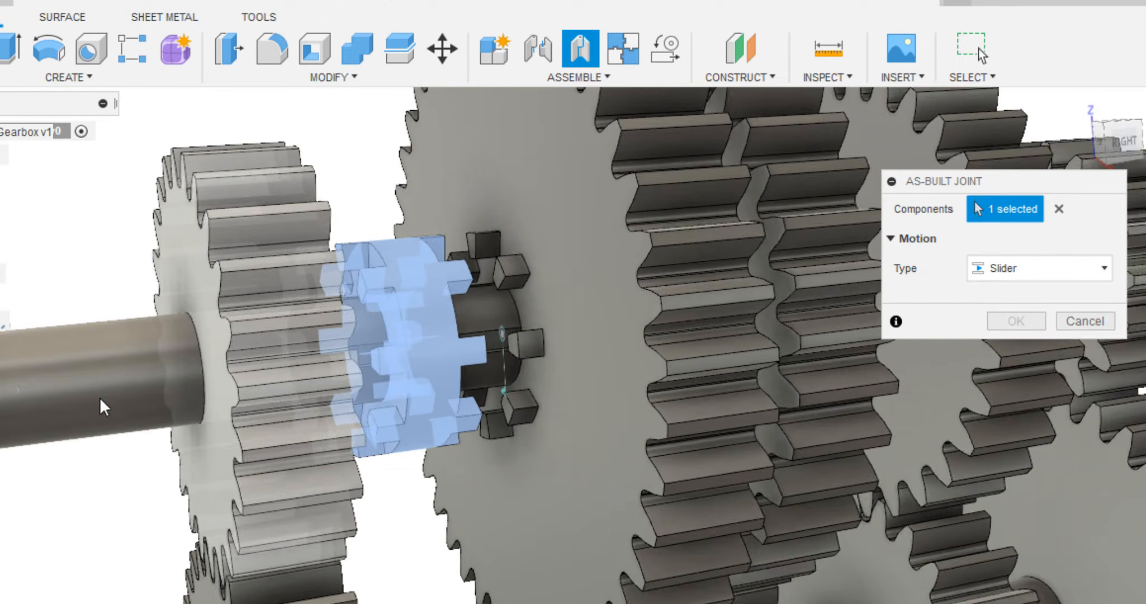
scroll(103, 407, "down", 3)
left_click(99, 383)
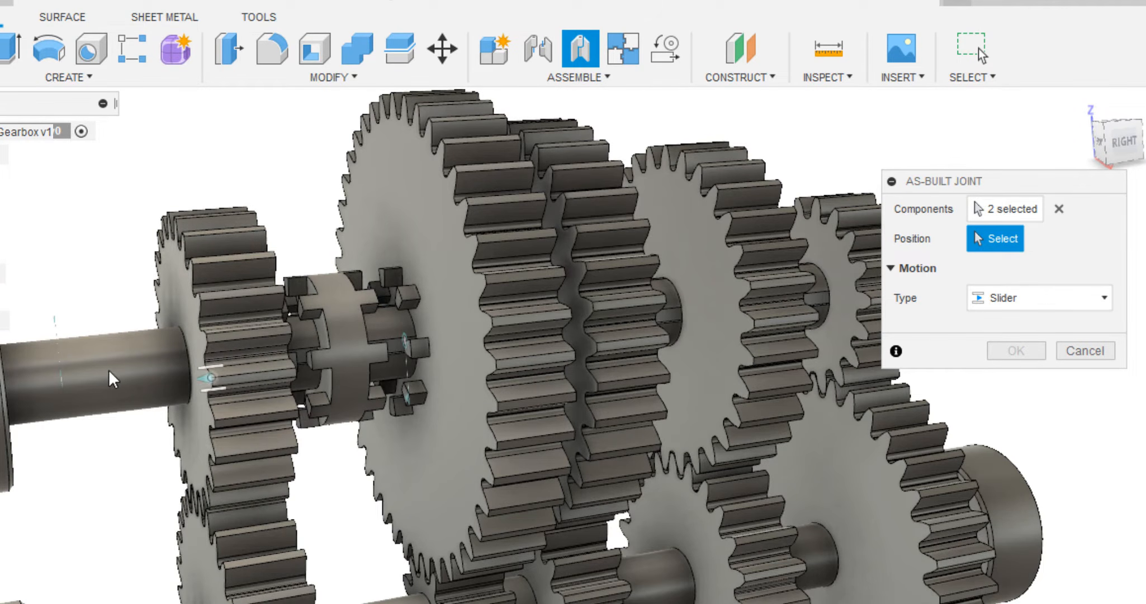
left_click(66, 380)
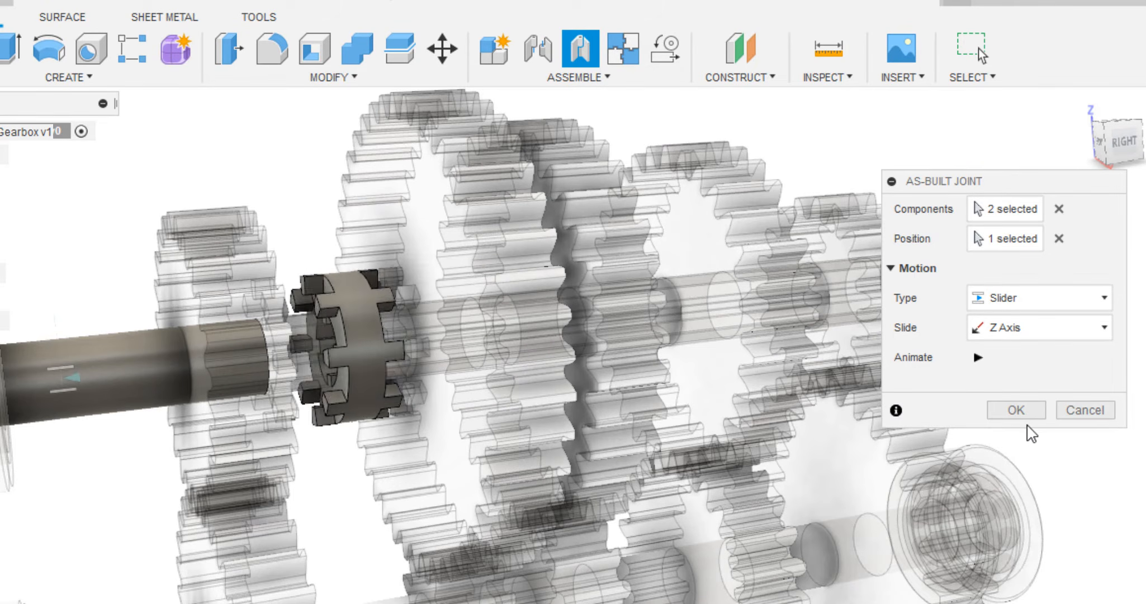
left_click(1026, 409)
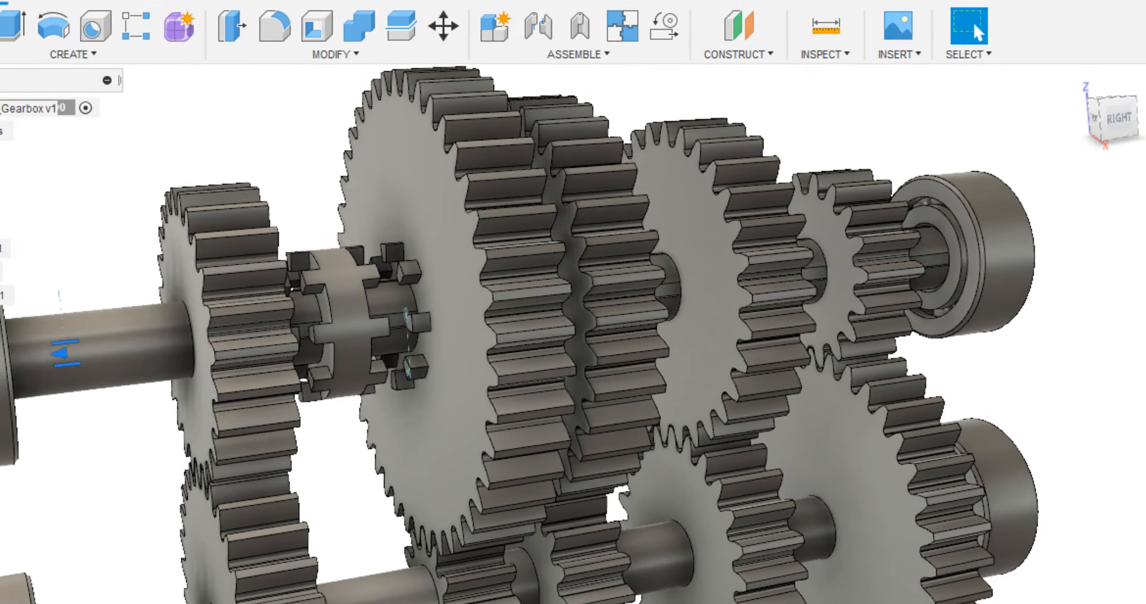
- Limit the dog's slide to between -10 mm and 10 mm with a rest position enabled, and test it by moving the dog
right_click(1090, 586)
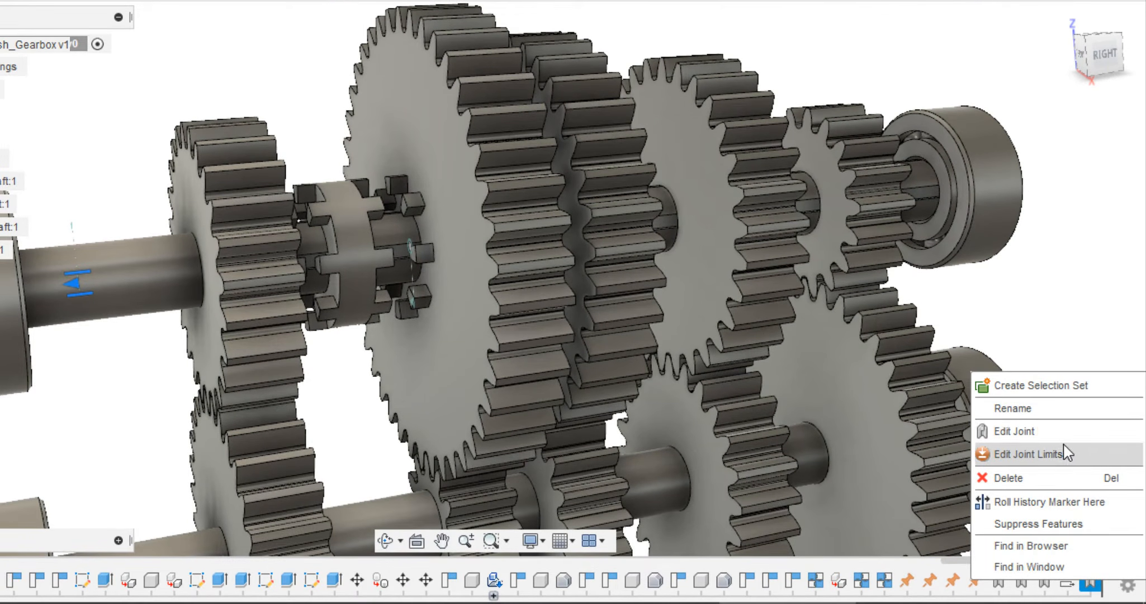
left_click(1063, 455)
left_click(950, 148)
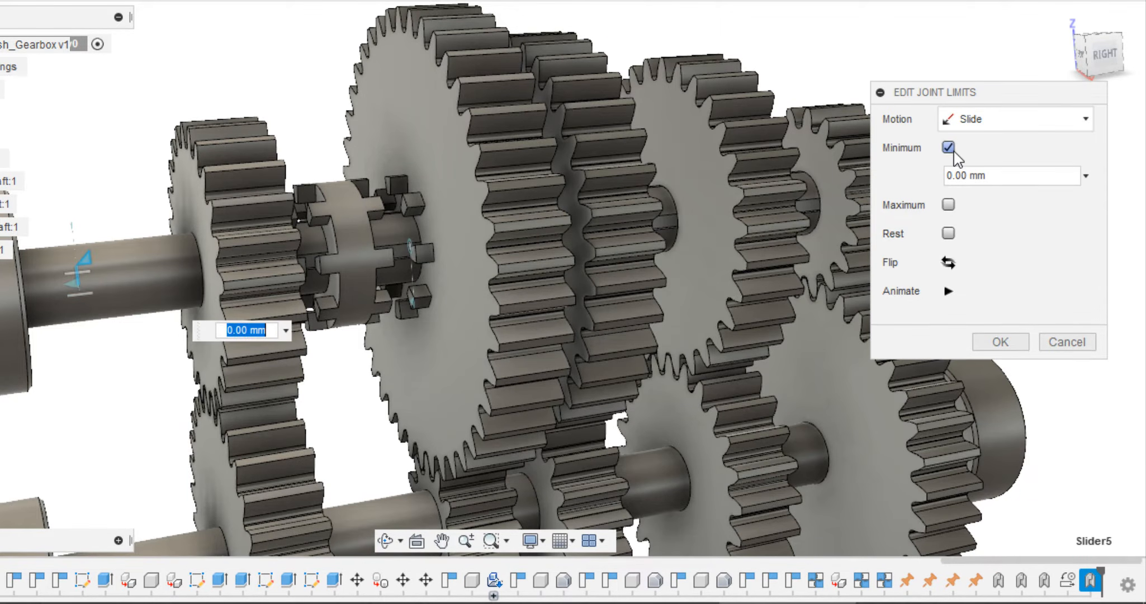
type("10")
left_click(1104, 54)
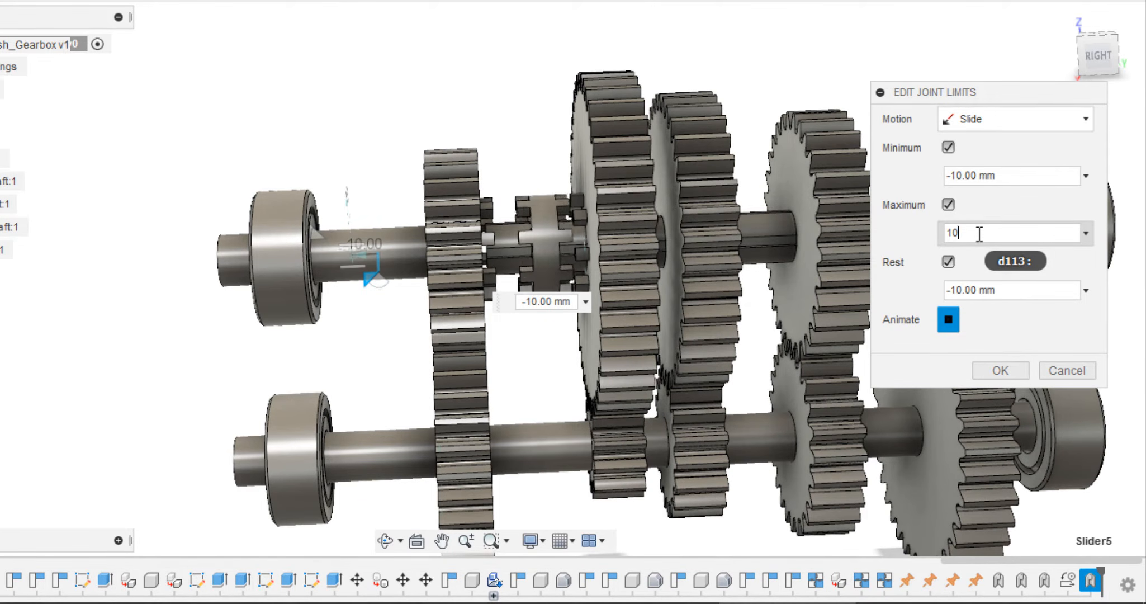
left_click(1000, 370)
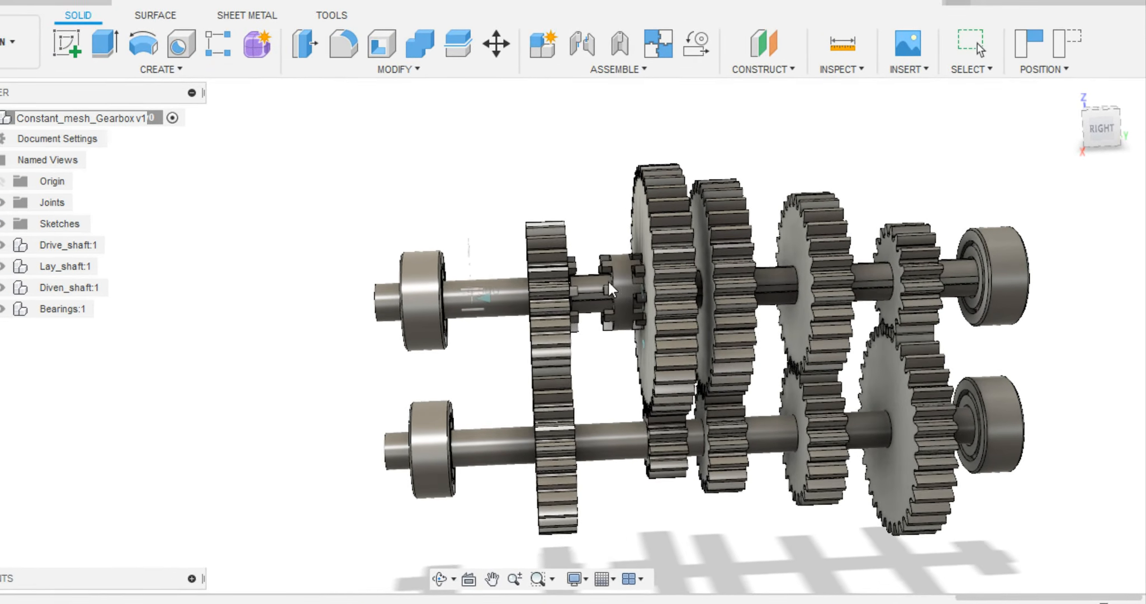
left_click_drag(611, 294, 624, 271)
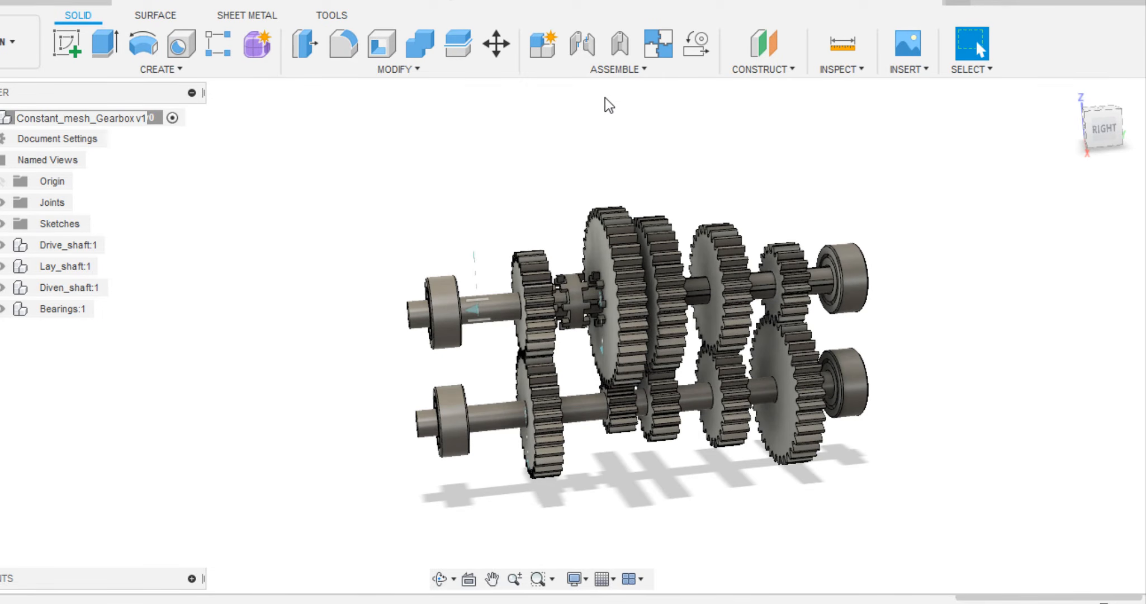
- Start a motion study with the drive shaft and large gear revolute joints, setting the large gear's joint to 90 degrees at step 20
left_click(621, 69)
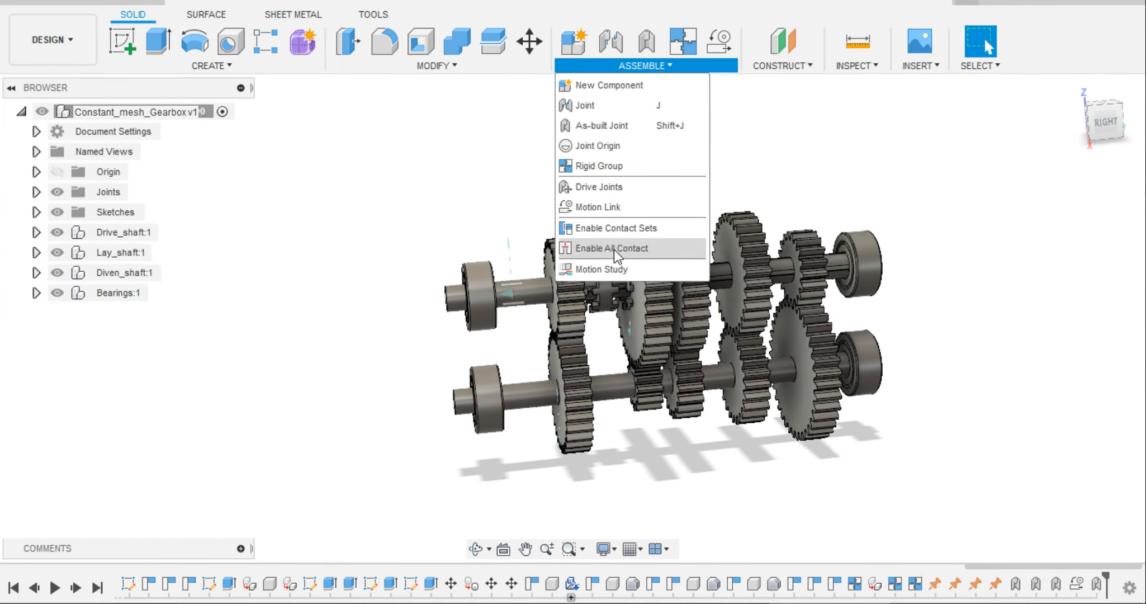
left_click(595, 279)
left_click(599, 261)
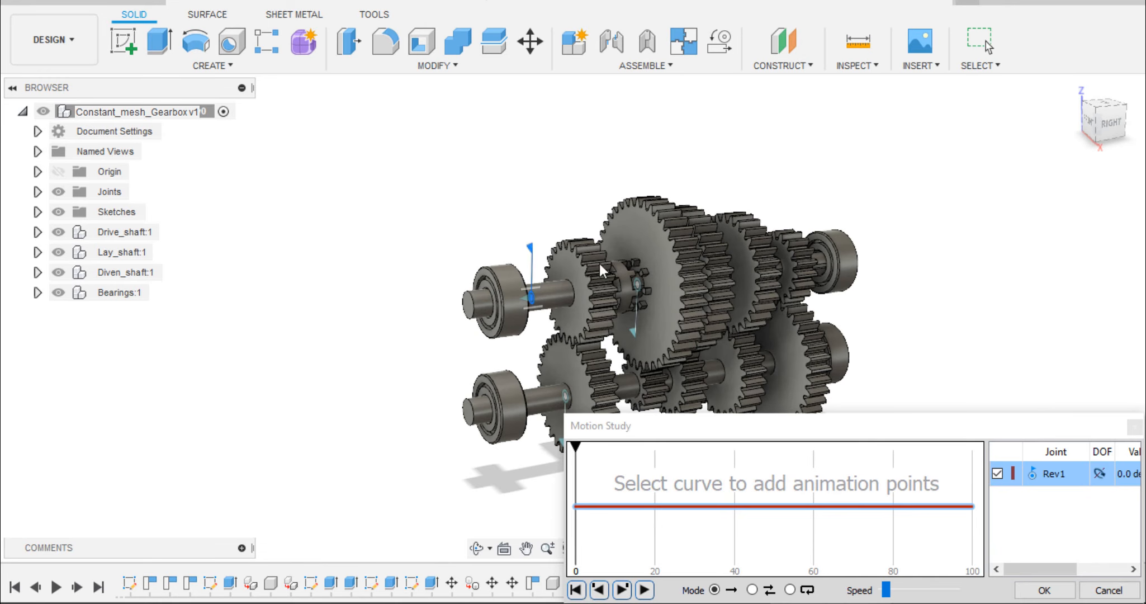
left_click(637, 285)
left_click(654, 506)
key("Return")
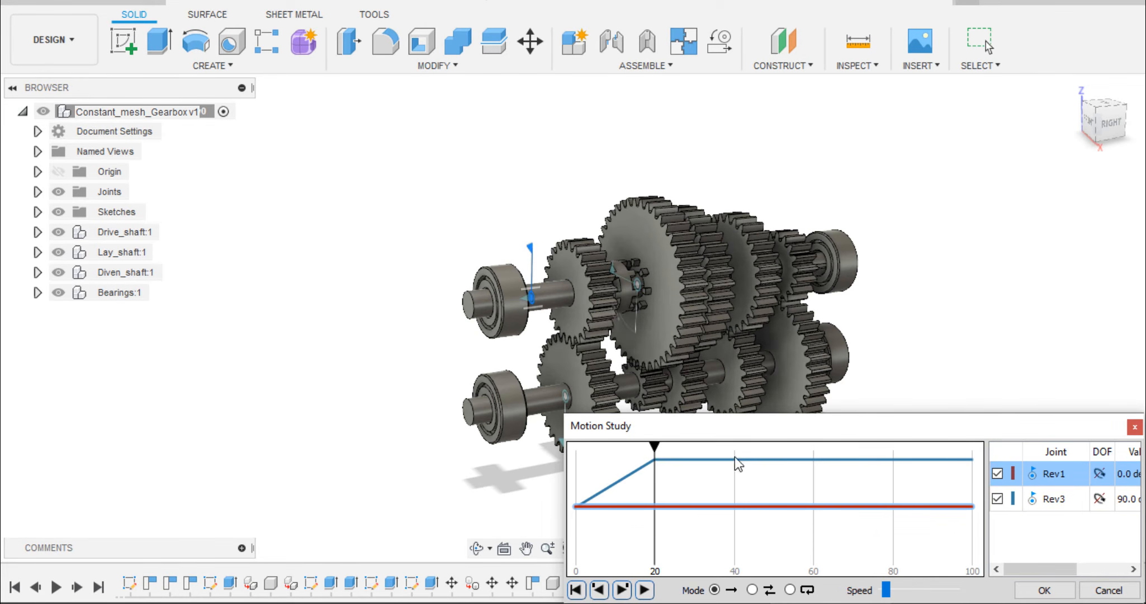
- Set the drive shaft's joint to 180 degrees at step 40, 270 at step 61 and 360 at step 80, and play the study
left_click(735, 507)
key("Return")
left_click(818, 460)
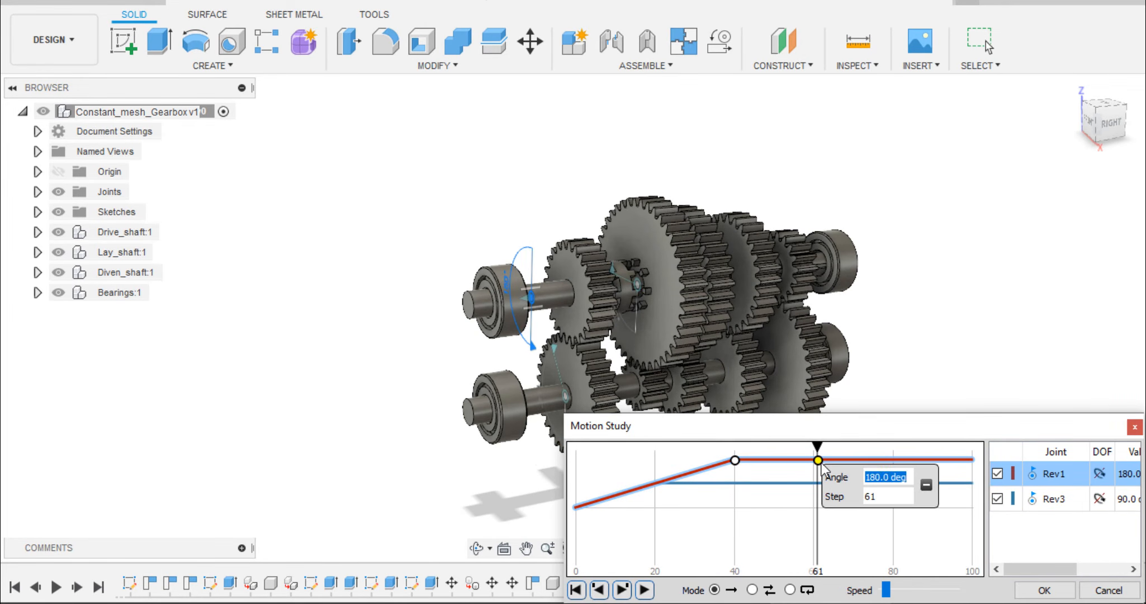
key("Return")
left_click(894, 460)
type("360")
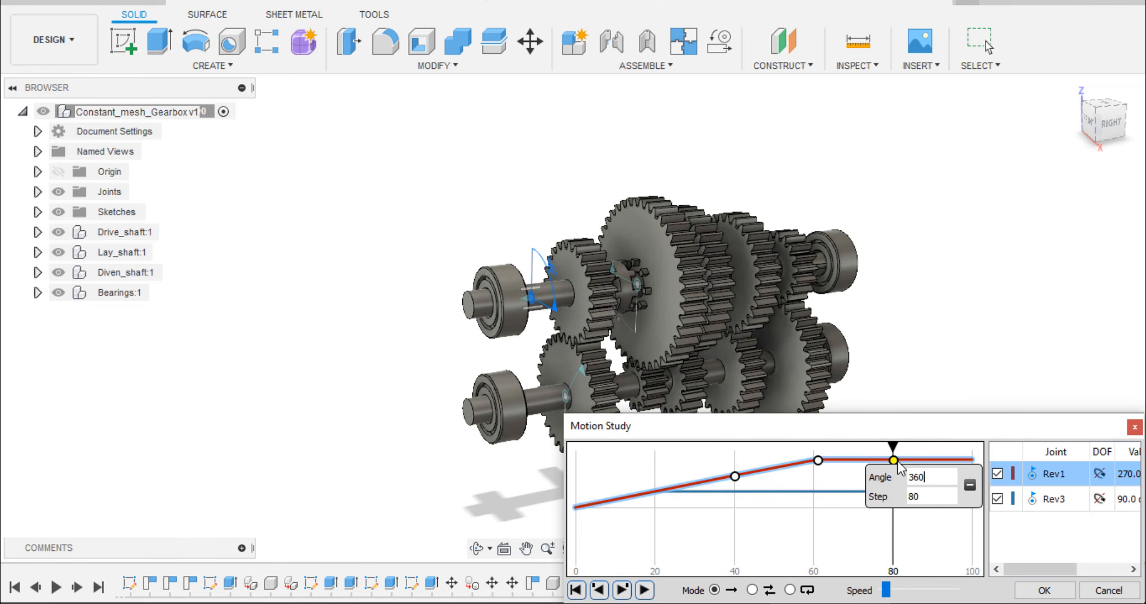
key("Return")
left_click(645, 590)
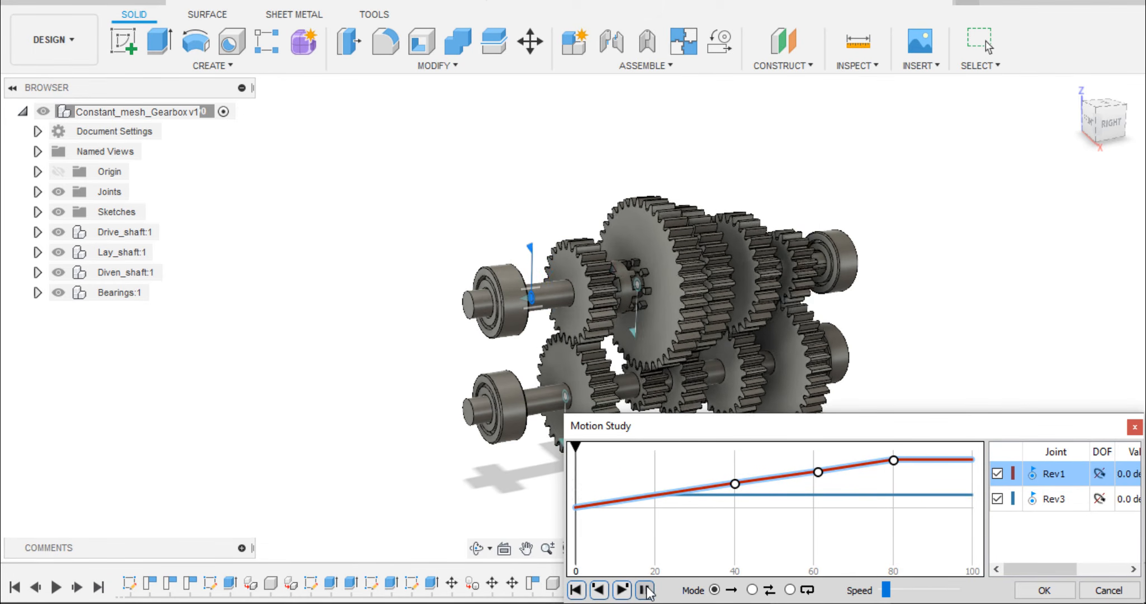